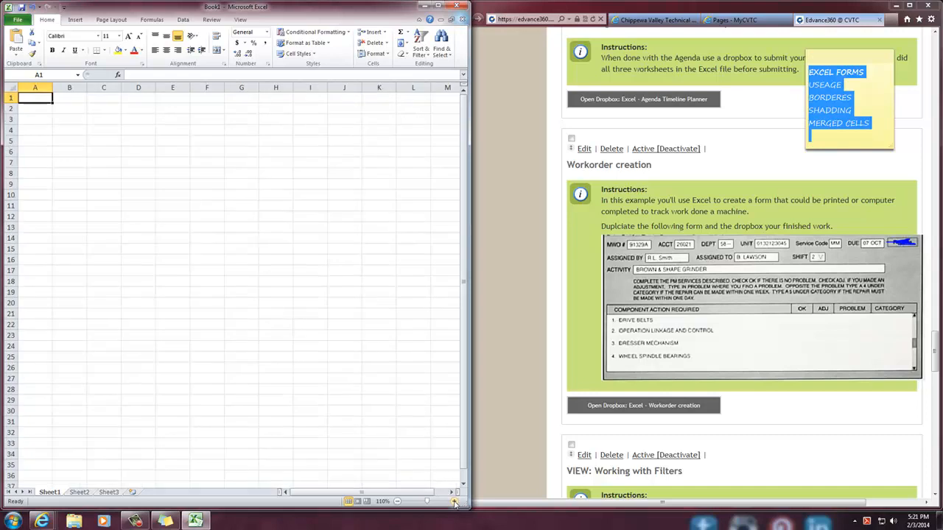
# Enter the label "MWO #" in cell A1 as the first field of the work order form
pyautogui.click(455, 501)
pyautogui.click(455, 502)
pyautogui.click(455, 502)
pyautogui.click(454, 502)
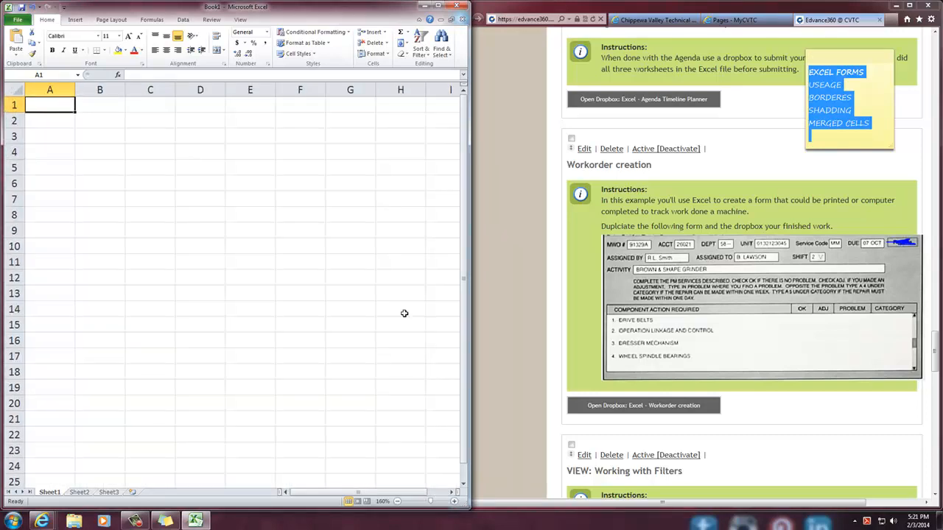
pyautogui.click(647, 262)
pyautogui.scroll(-1, 645, 263)
pyautogui.scroll(3, 643, 262)
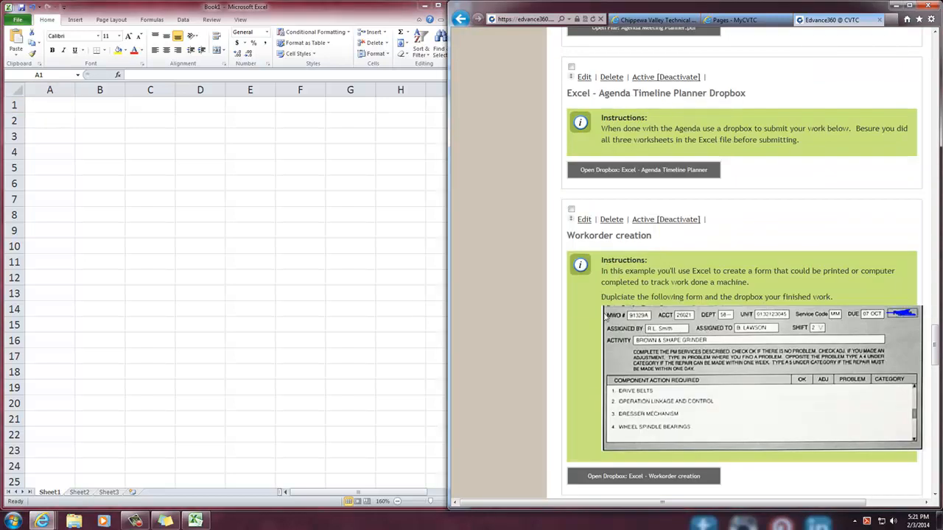
pyautogui.click(43, 106)
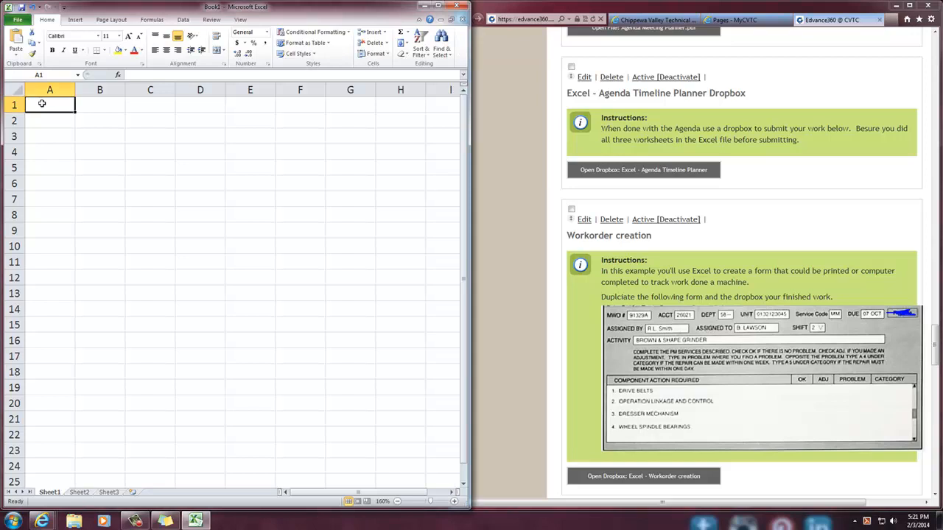
pyautogui.write('M')
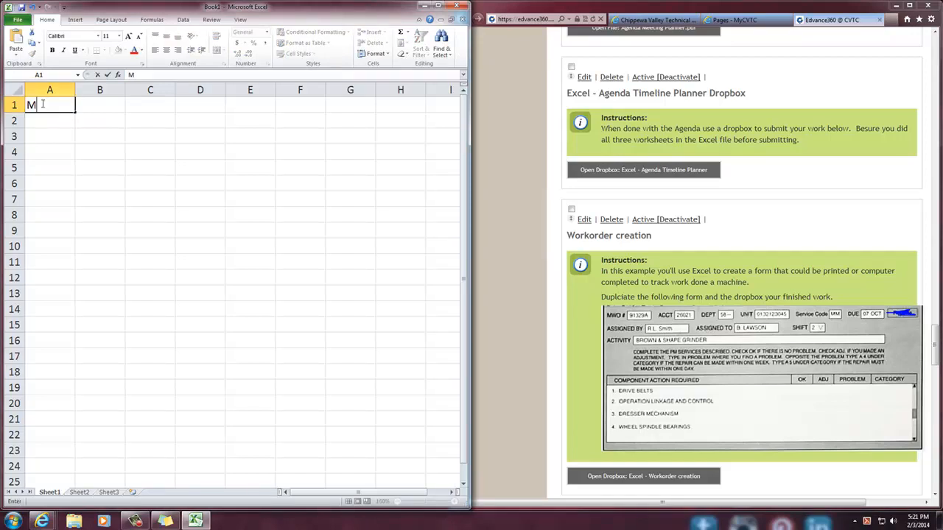
pyautogui.write('WO #')
pyautogui.press('Tab')
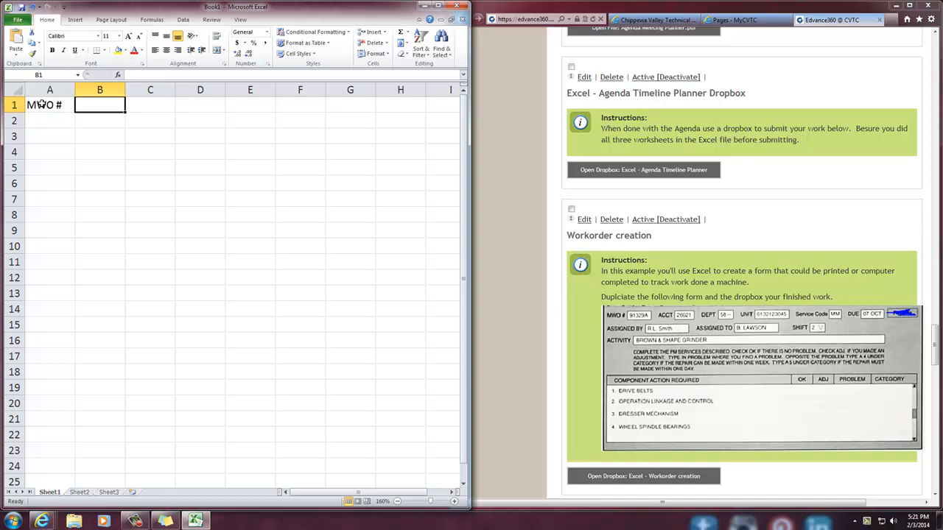
# Add the labels ACCT in C1, DEPT in E1 and UNIT in G1, leaving a blank cell after each
pyautogui.press('Right')
pyautogui.write('ACCT')
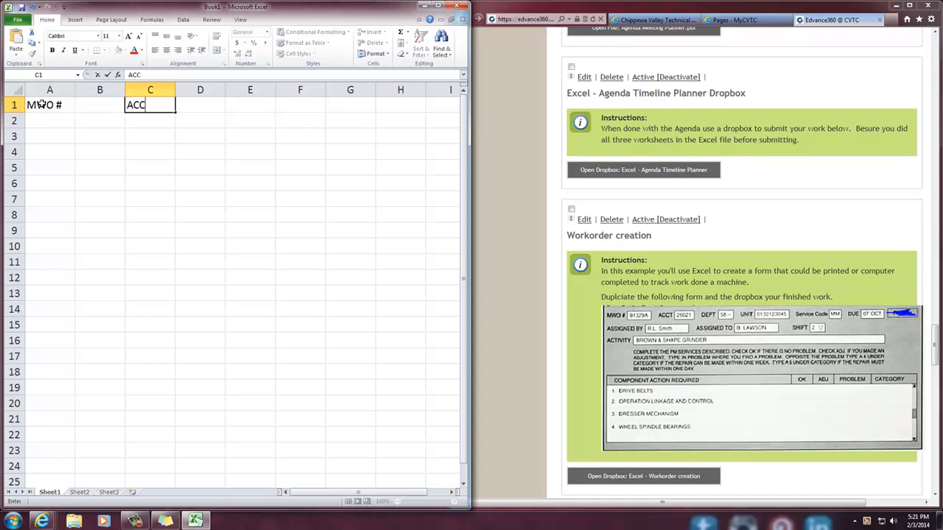
pyautogui.press('Right')
pyautogui.press('Right')
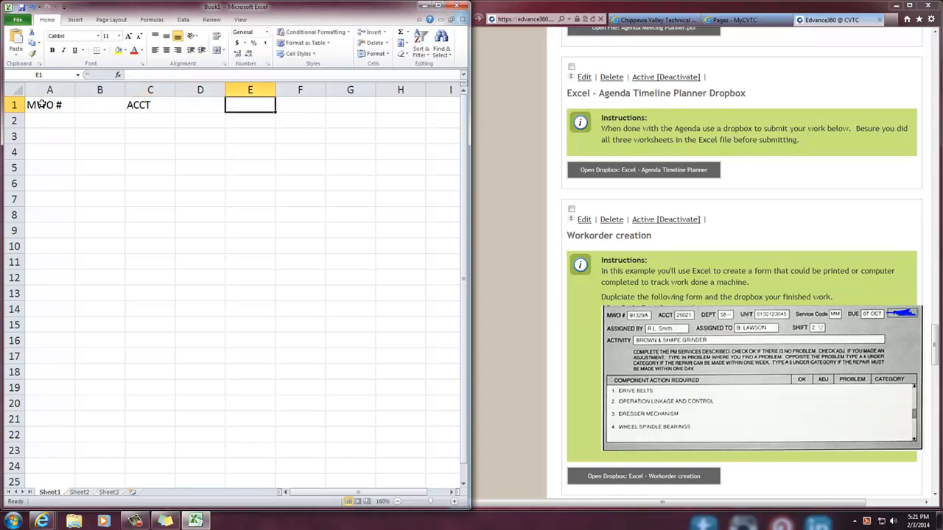
pyautogui.write('DEPT')
pyautogui.press('Right')
pyautogui.press('Right')
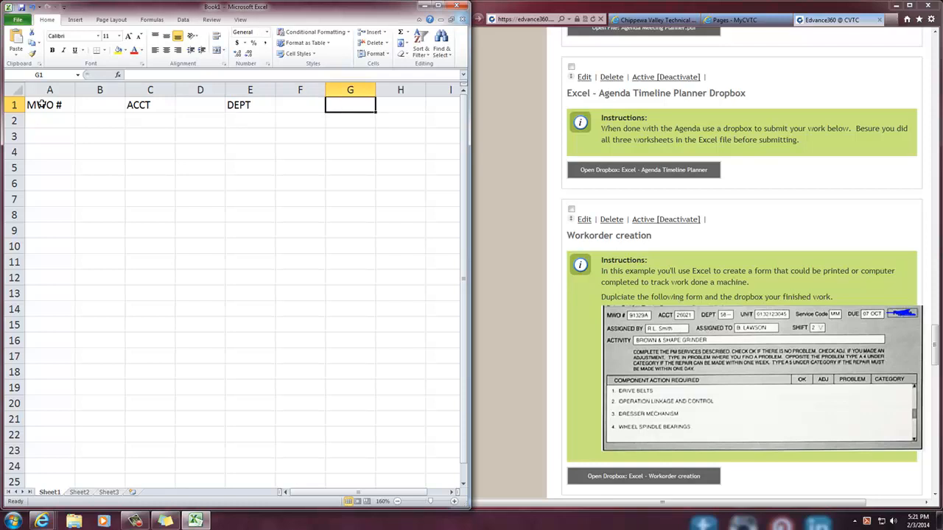
pyautogui.write('UNIT')
pyautogui.press('Right')
pyautogui.press('Right')
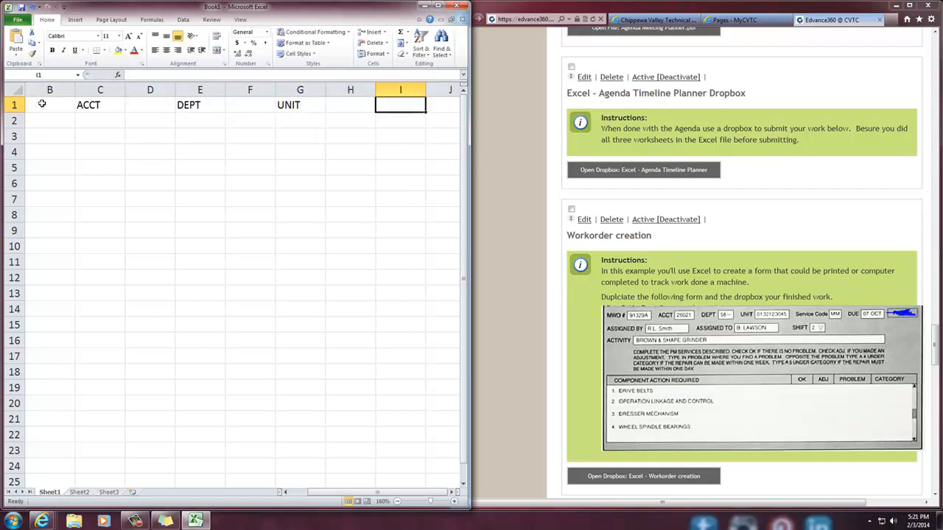
# Enter the labels "Service Code" in I1 and "Due" in K1
pyautogui.write('s')
pyautogui.press('BackSpace')
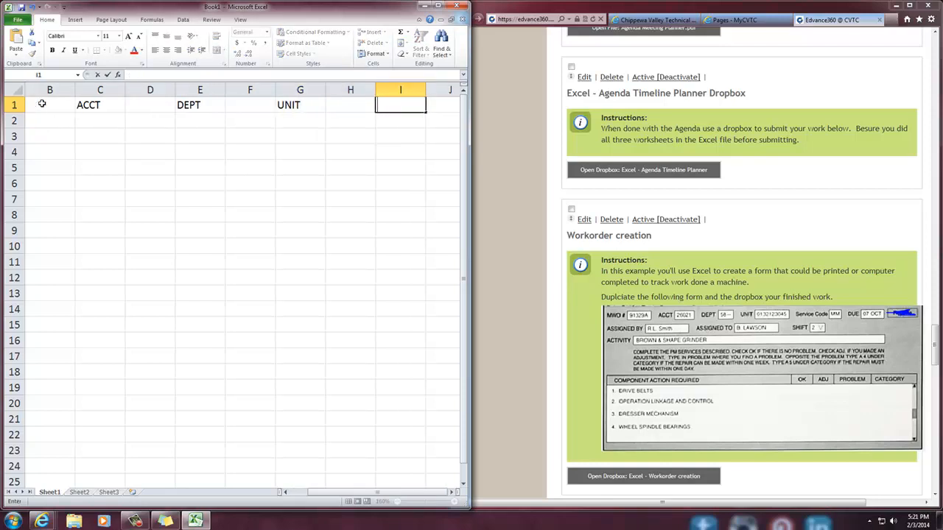
pyautogui.write('Service Code')
pyautogui.press('Right')
pyautogui.press('Right')
pyautogui.write('Due')
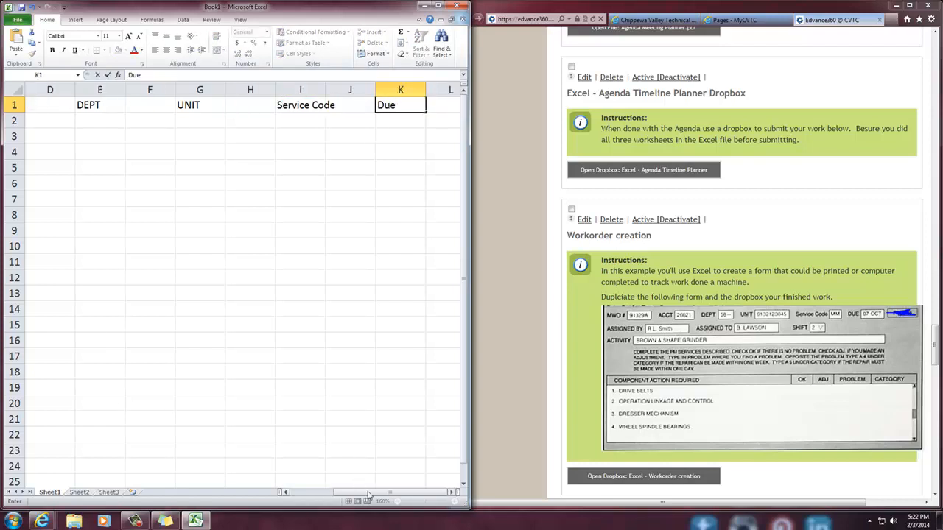
pyautogui.click(388, 462)
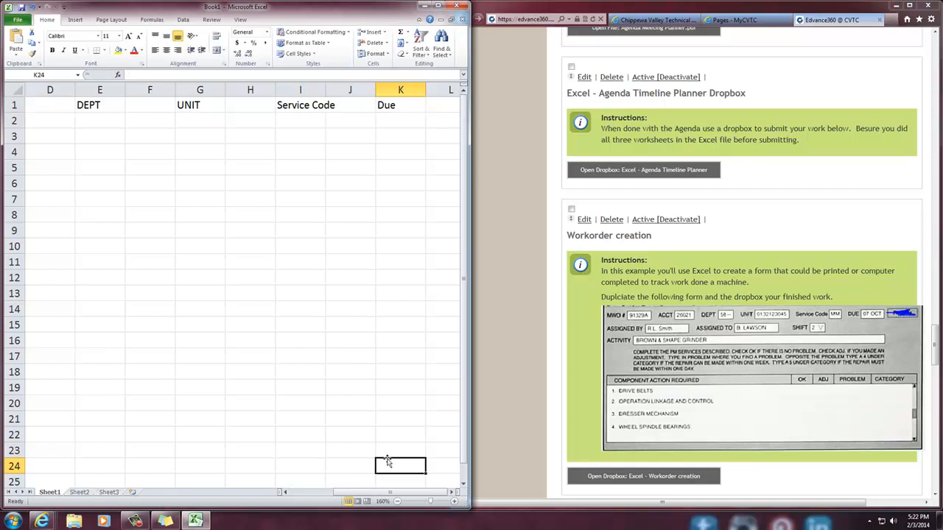
# Try widening column E, which holds the DEPT label, and undo the width change
pyautogui.click(398, 502)
pyautogui.click(398, 502)
pyautogui.click(397, 502)
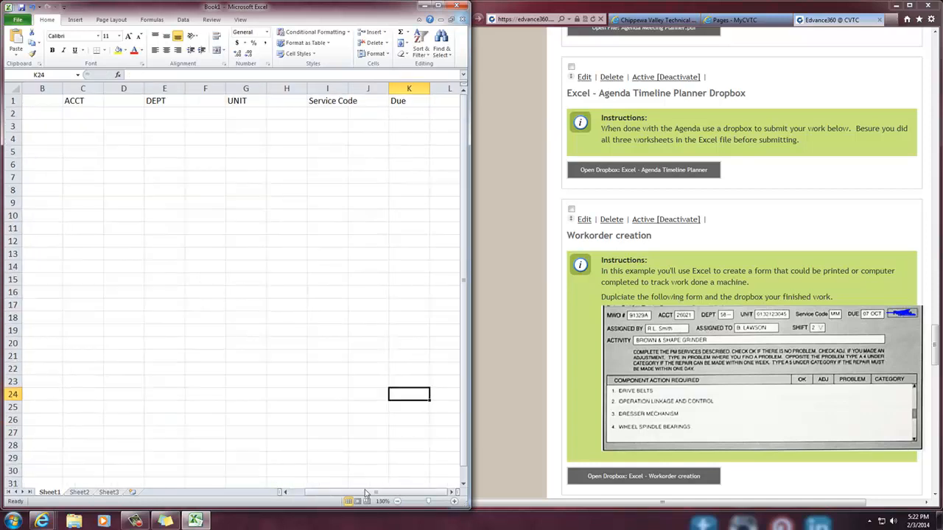
pyautogui.moveTo(371, 494); pyautogui.dragTo(336, 495)
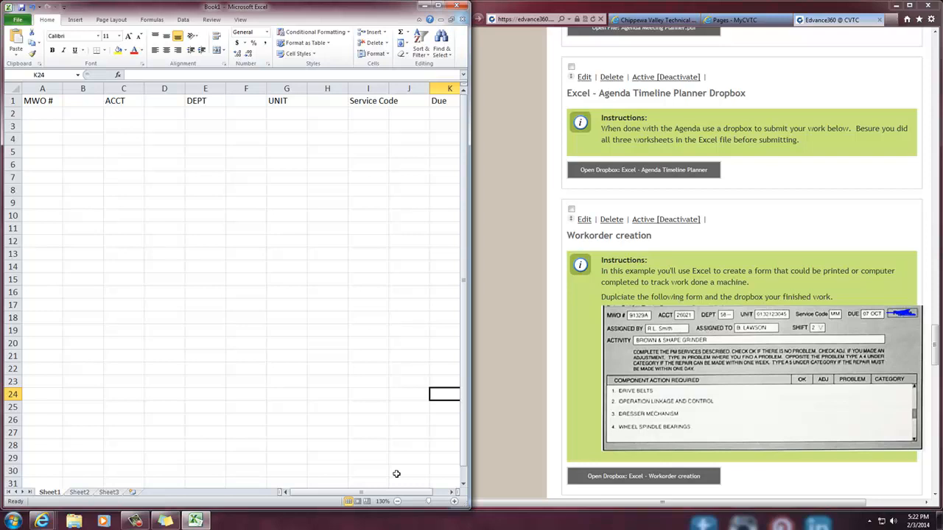
pyautogui.click(213, 88)
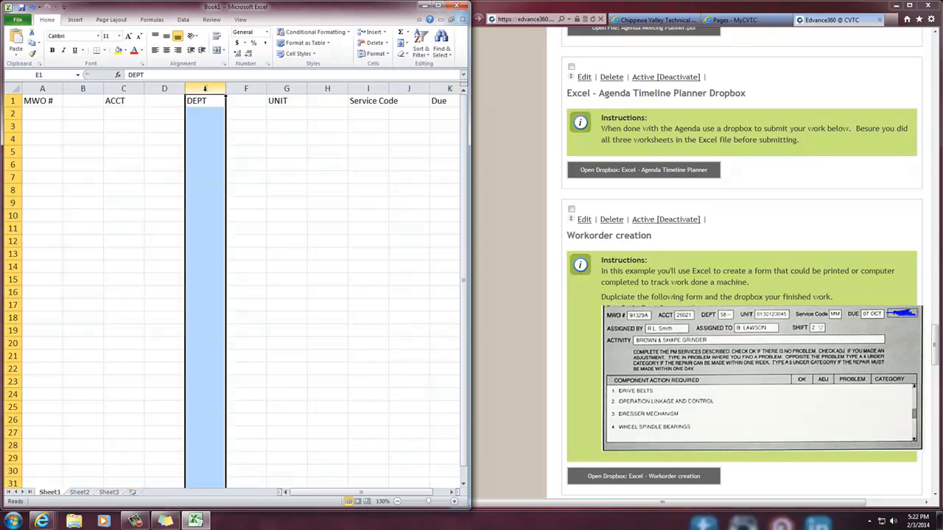
pyautogui.moveTo(226, 88); pyautogui.dragTo(259, 88)
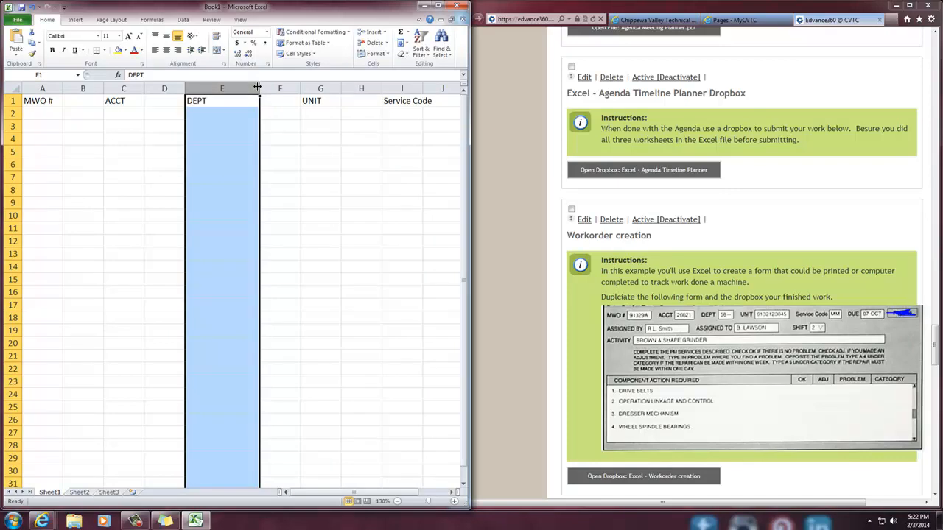
pyautogui.hotkey('ctrl', 'z')
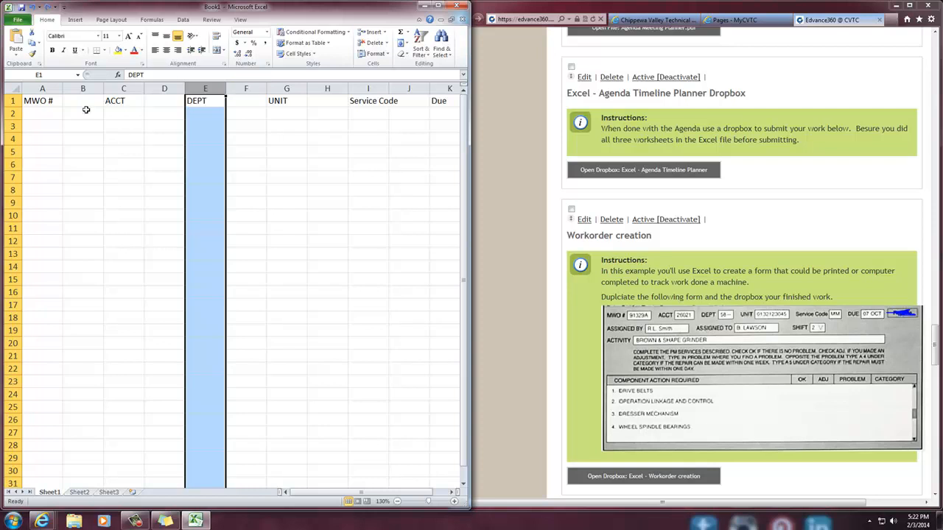
# Enter the label "ASSIGNED BY" in cell A3
pyautogui.click(41, 113)
pyautogui.click(37, 129)
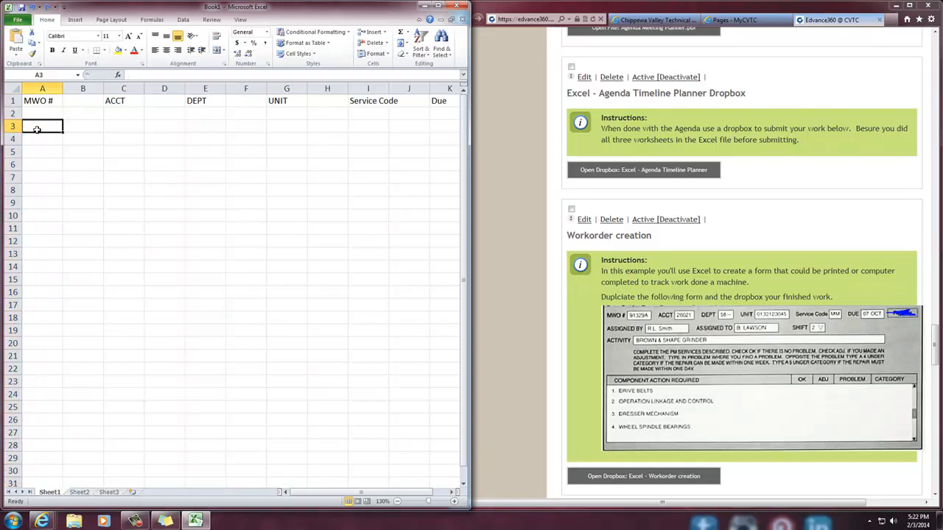
pyautogui.write('A')
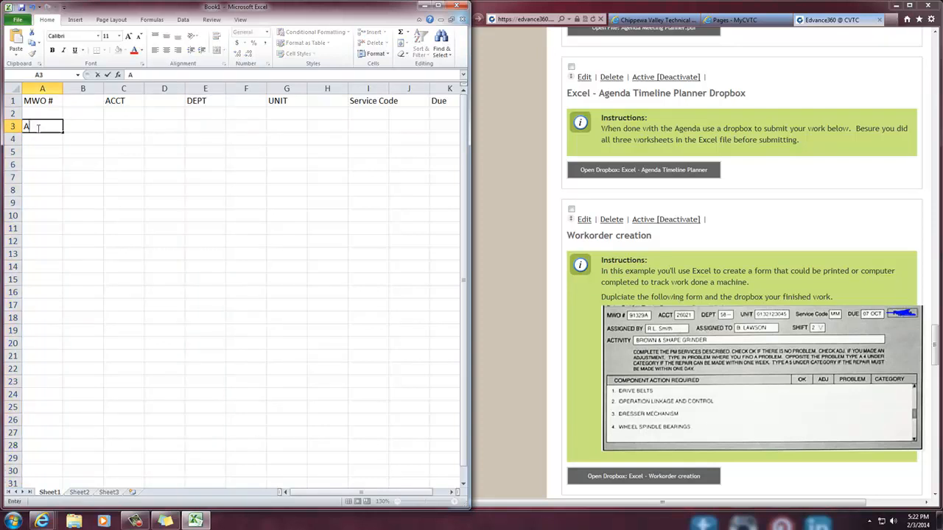
pyautogui.write('SSIGNED BY')
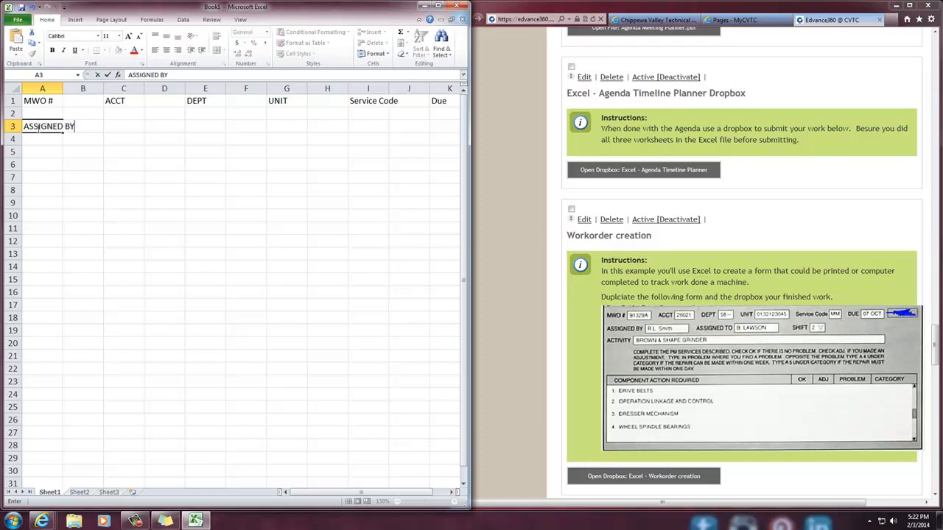
pyautogui.press('Tab')
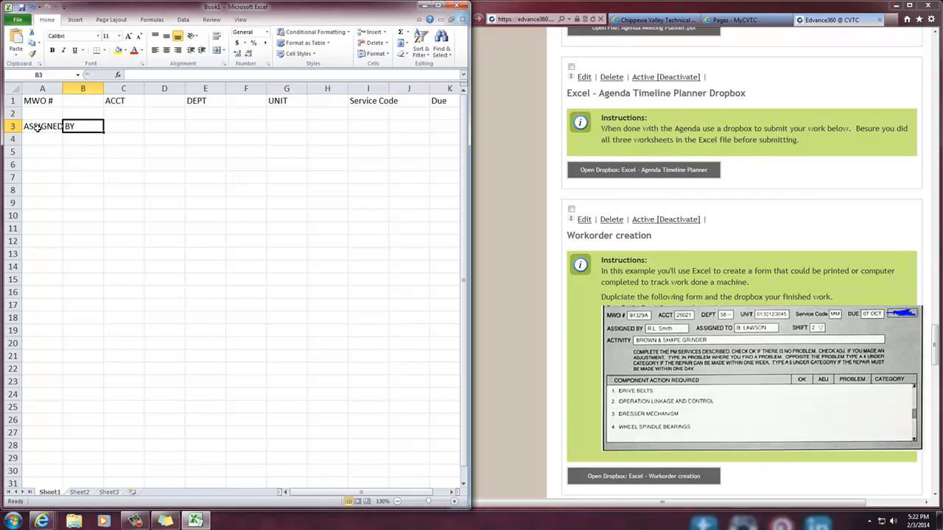
# Add the Print Preview and Print command to the Quick Access Toolbar and preview the sheet with it
pyautogui.click(64, 8)
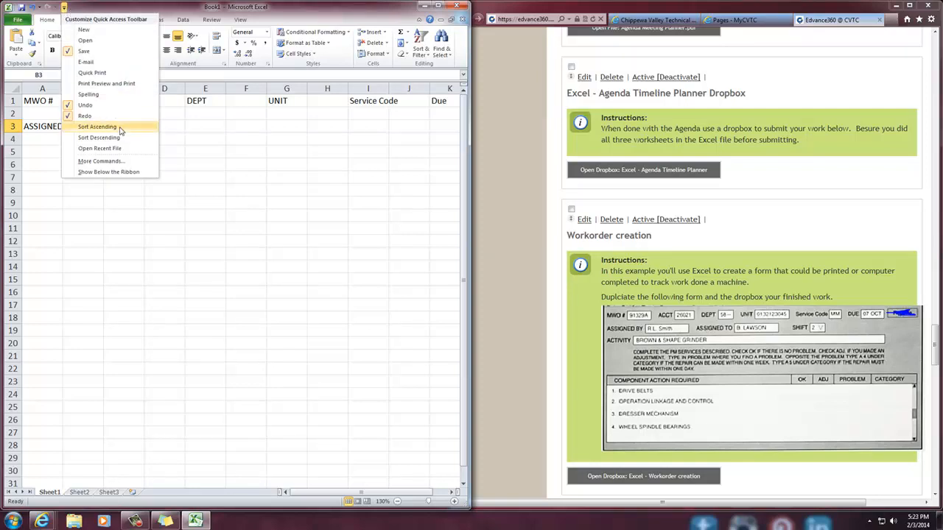
pyautogui.click(115, 84)
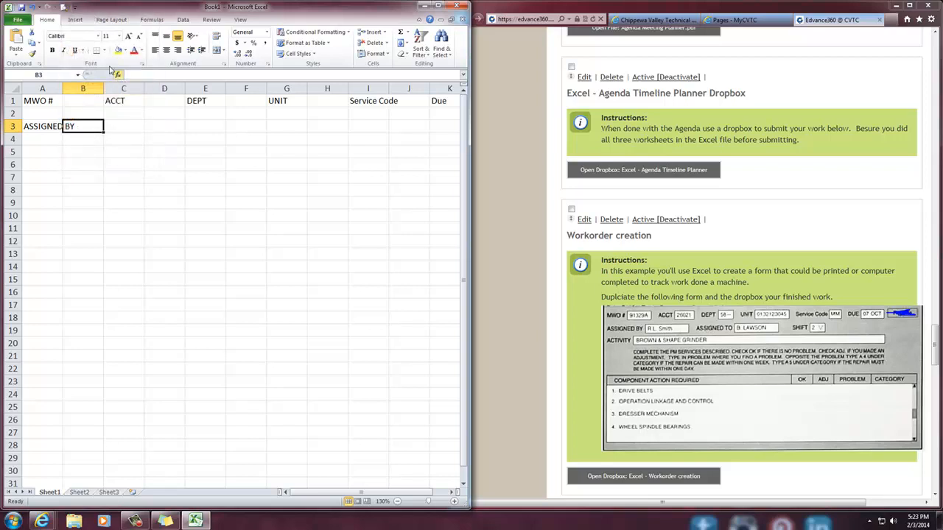
pyautogui.click(64, 10)
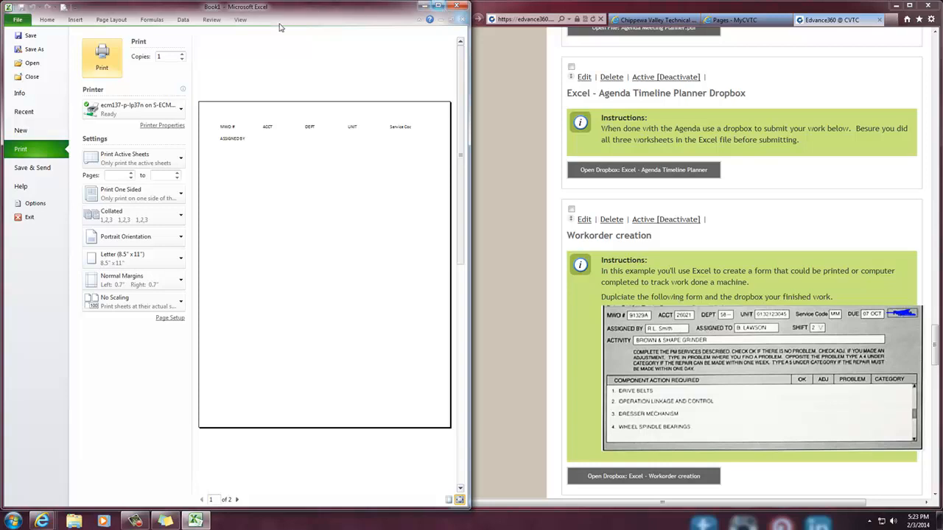
pyautogui.click(48, 21)
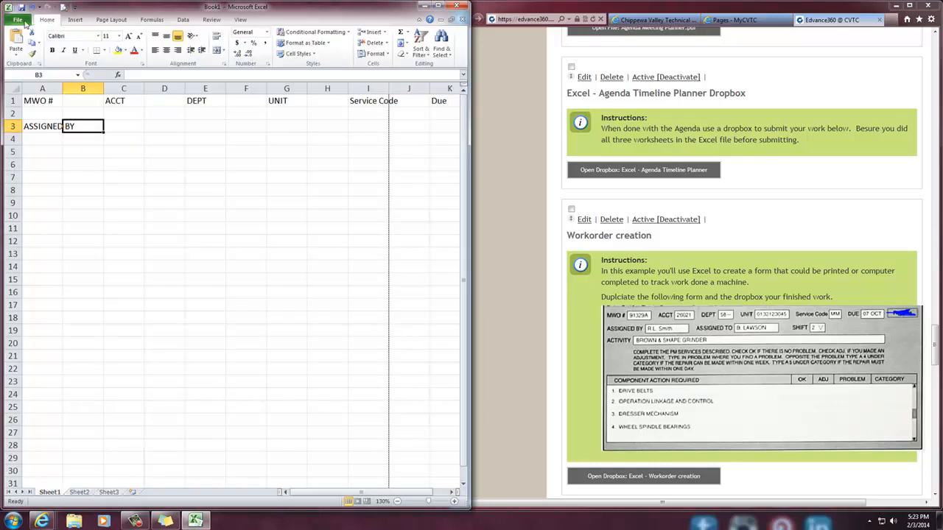
# Examine the second page of the sheet's print preview and return to the worksheet
pyautogui.click(63, 7)
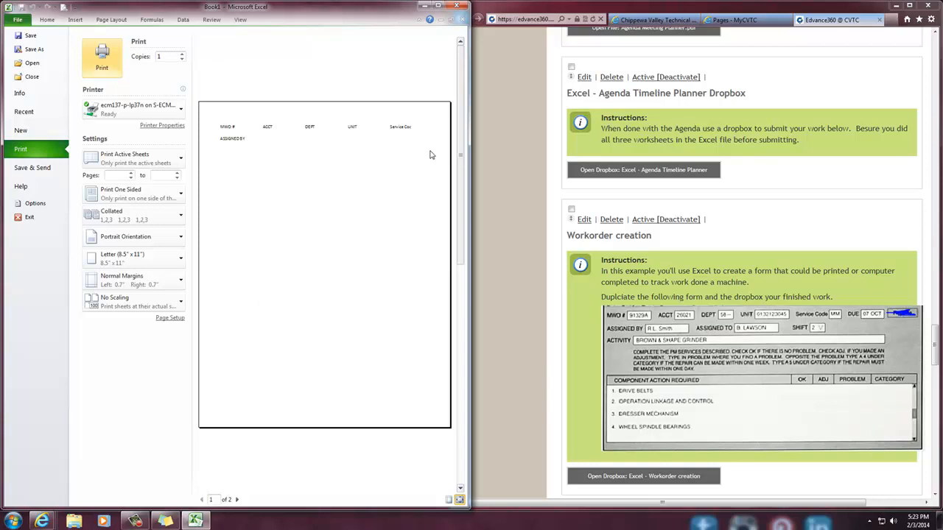
pyautogui.click(237, 500)
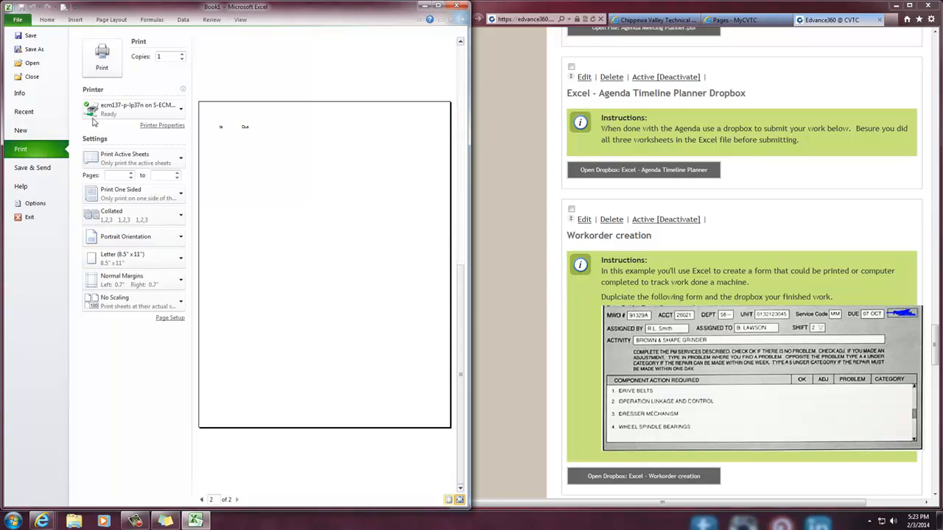
pyautogui.click(47, 19)
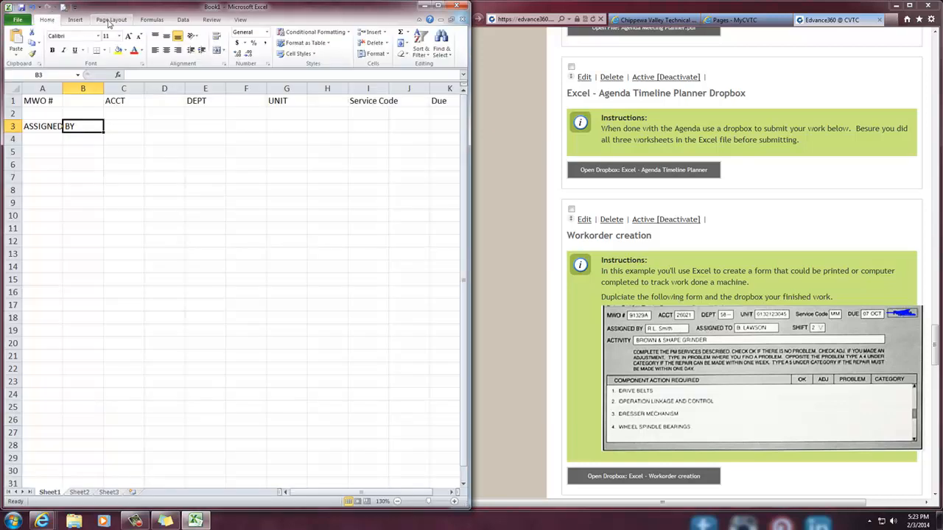
# Set the page orientation to Landscape and check the form's layout in the print preview
pyautogui.click(109, 21)
pyautogui.click(104, 41)
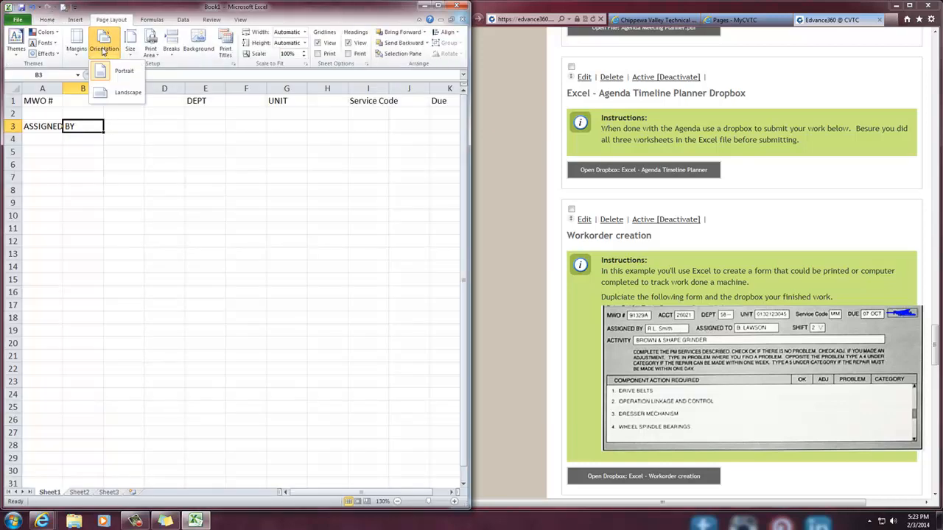
pyautogui.click(120, 94)
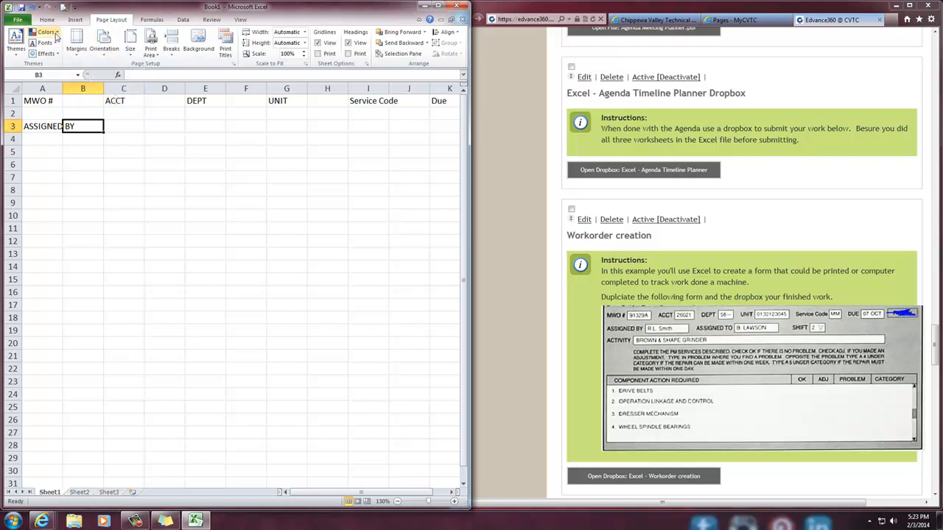
pyautogui.click(63, 5)
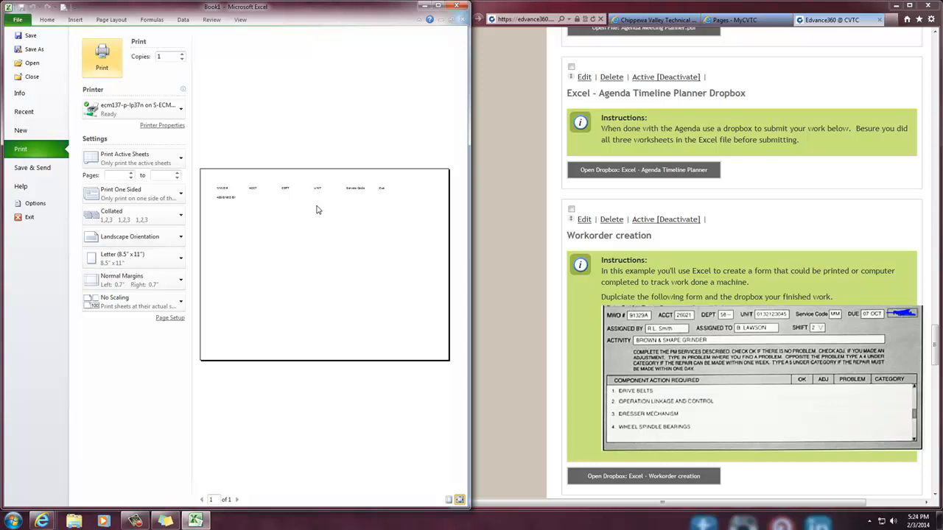
pyautogui.click(53, 20)
# Enter the label "Assigned To" in cell D3, to the right of the ASSIGNED BY label
pyautogui.click(77, 102)
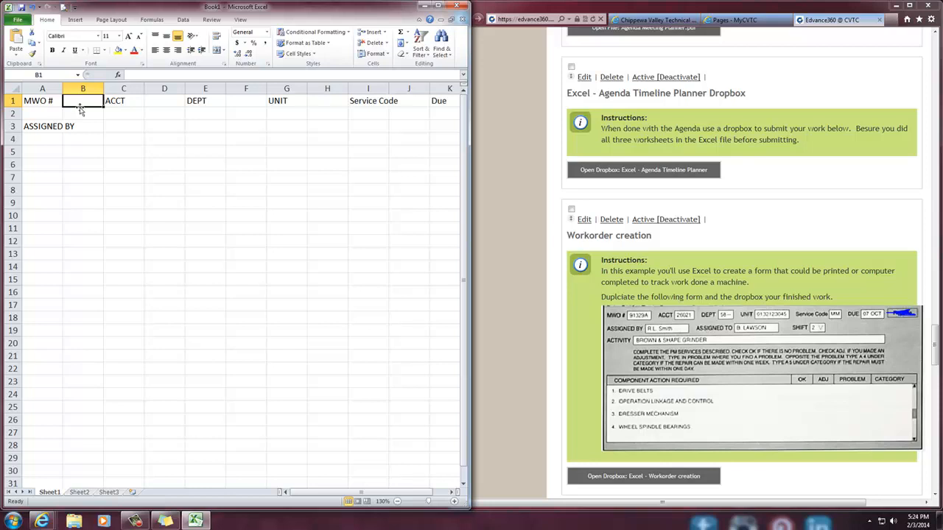
pyautogui.click(89, 126)
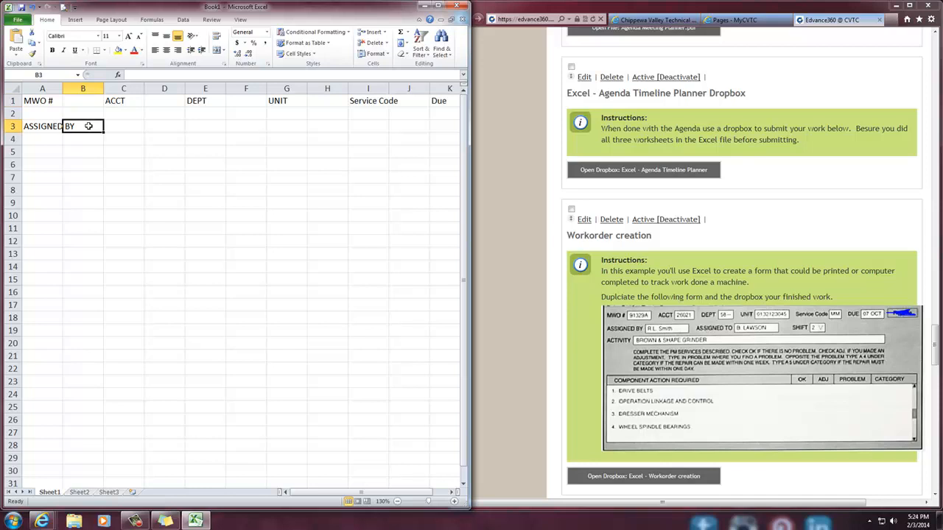
pyautogui.click(110, 128)
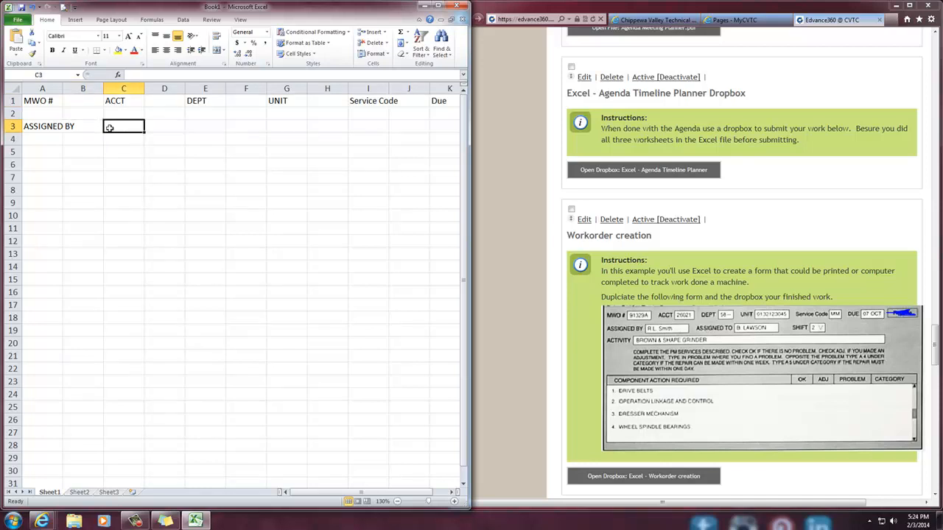
pyautogui.click(166, 129)
pyautogui.click(194, 129)
pyautogui.click(159, 129)
pyautogui.write('Assigned')
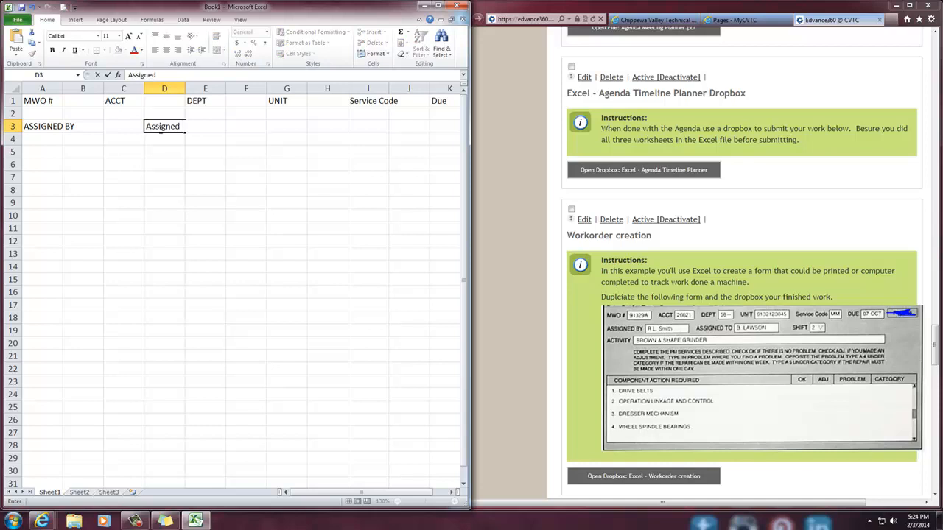
pyautogui.write(' To')
# Enter the label "Shift" in cell G3
pyautogui.press('Tab')
pyautogui.press('Tab')
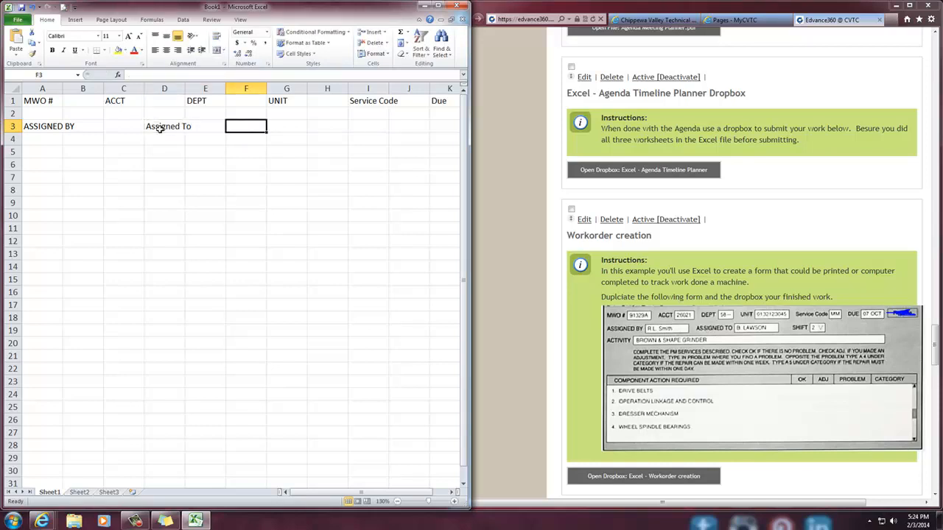
pyautogui.press('Tab')
pyautogui.write('Shift')
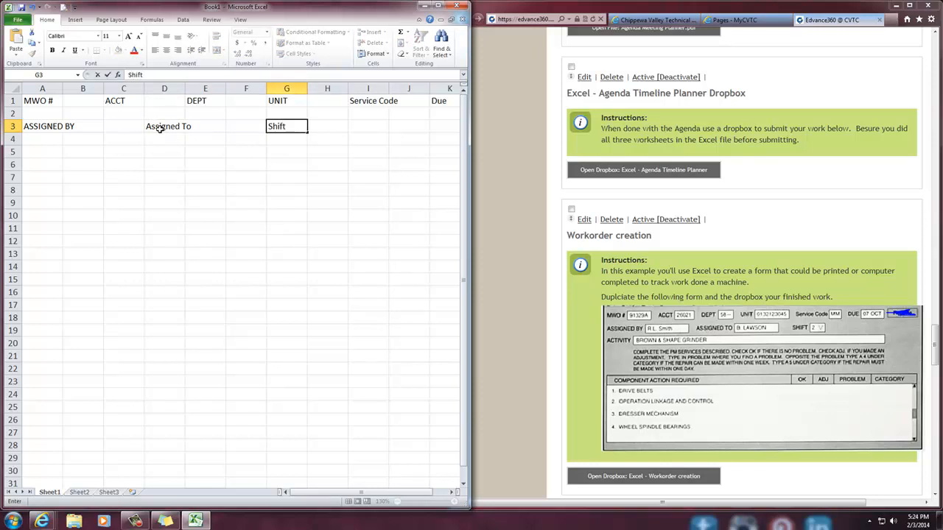
pyautogui.press('Tab')
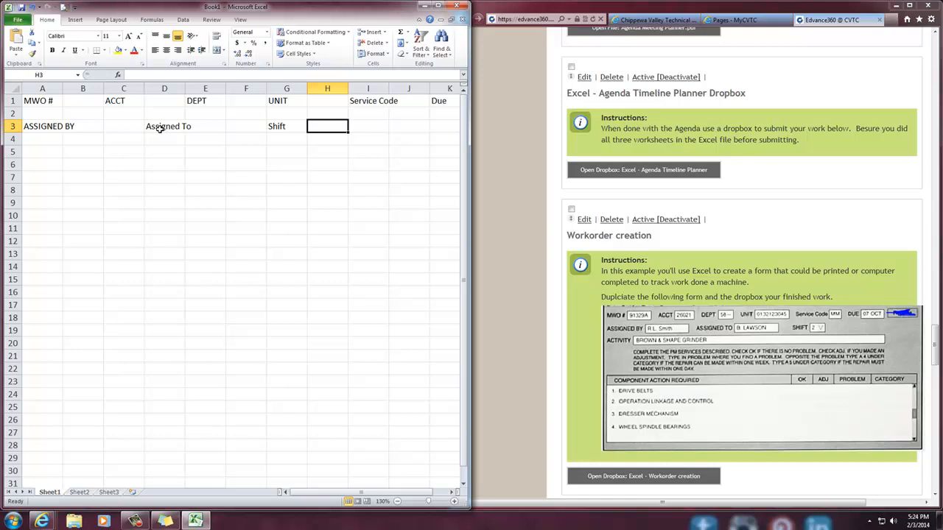
# Shade the form's header area, from A1 down to row 8 and across through the Due column, with a light gray fill
pyautogui.moveTo(31, 101); pyautogui.dragTo(445, 181)
pyautogui.click(124, 50)
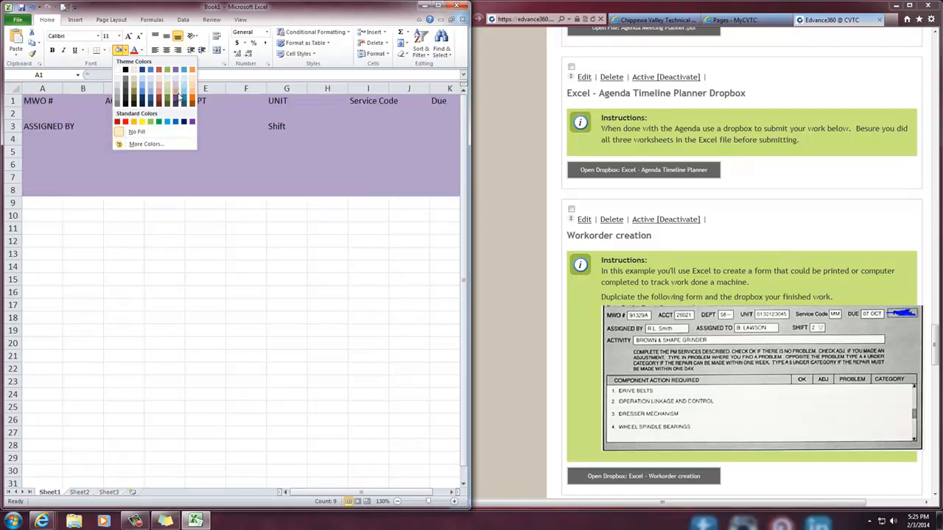
pyautogui.click(119, 85)
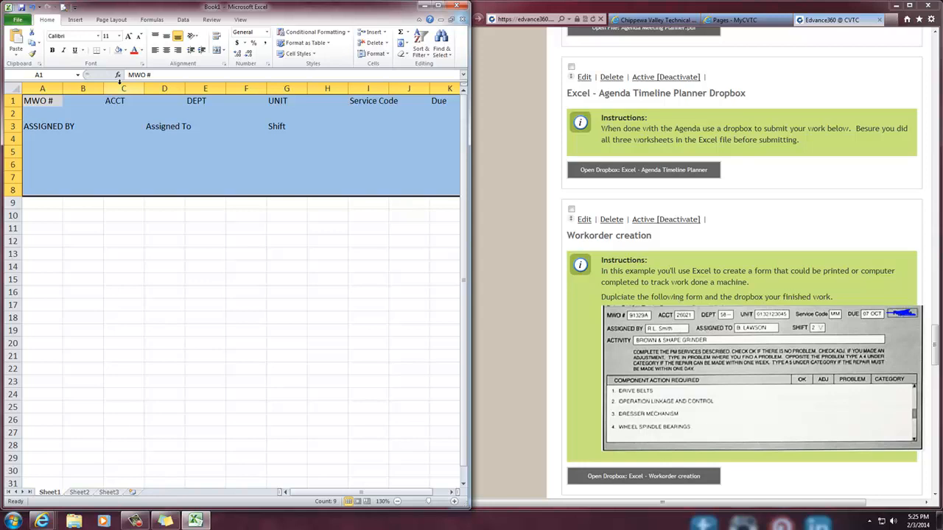
pyautogui.click(151, 243)
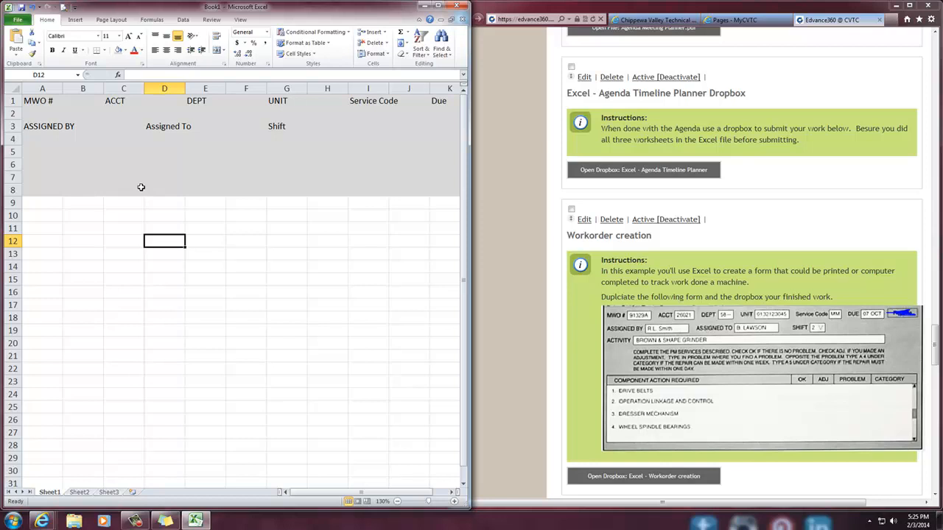
# Fill the entry cells B1 and D1, beside the MWO # and ACCT labels, with white
pyautogui.click(78, 101)
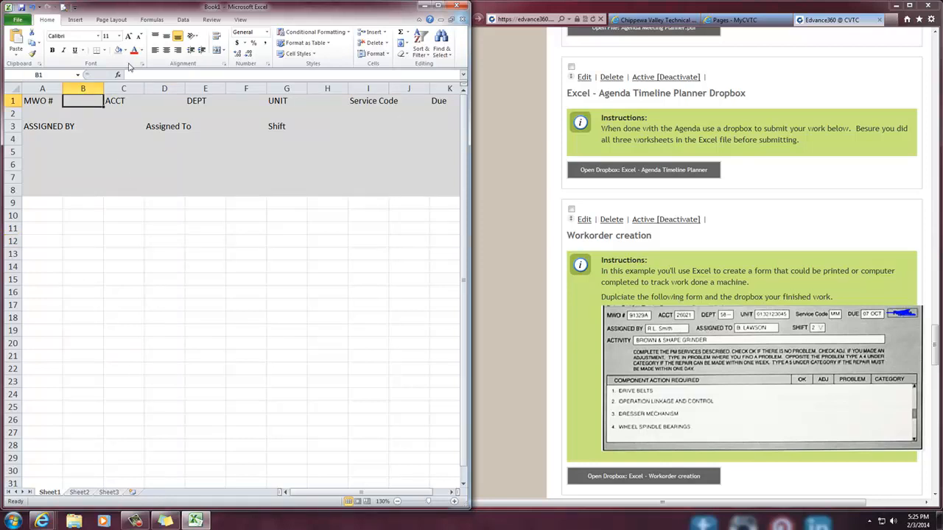
pyautogui.click(126, 51)
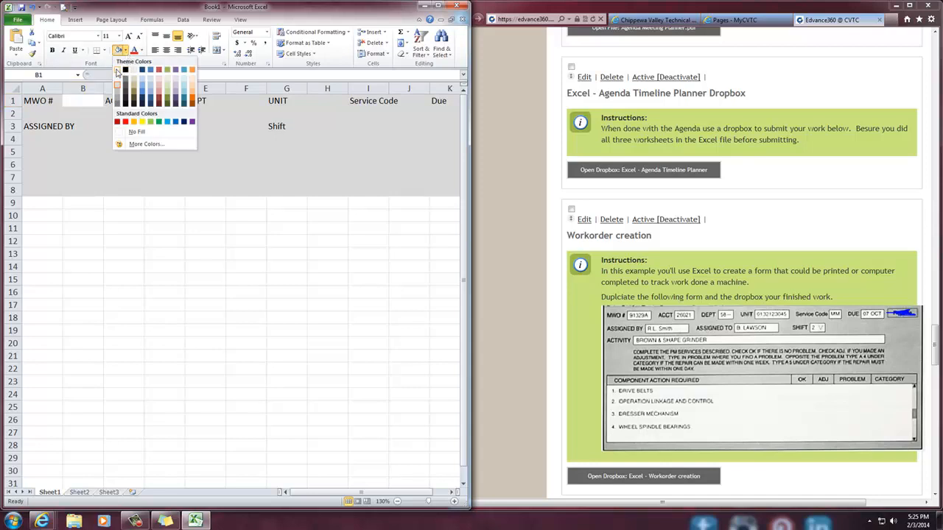
pyautogui.click(118, 72)
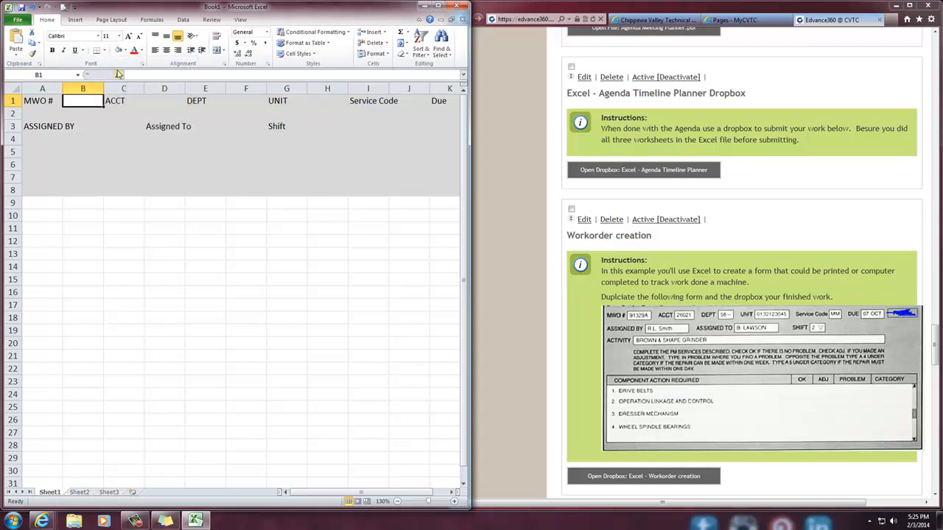
pyautogui.click(167, 101)
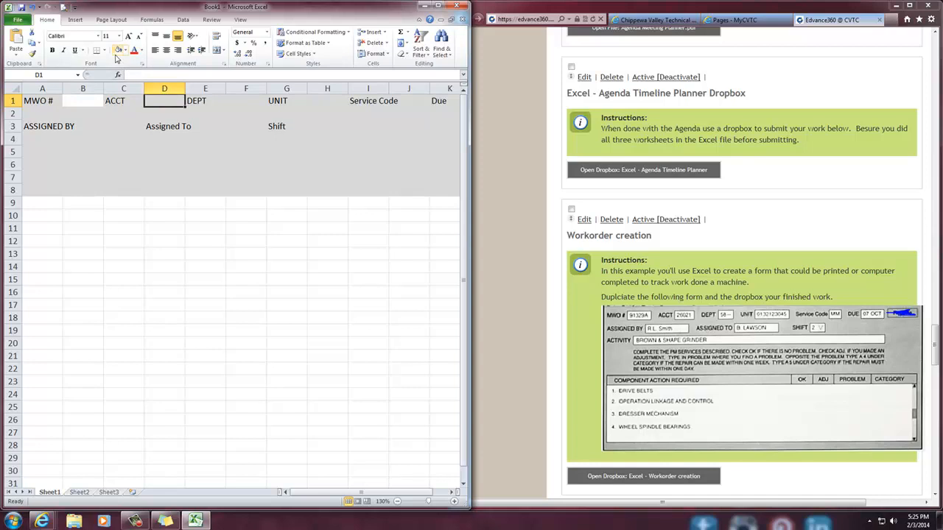
pyautogui.click(126, 50)
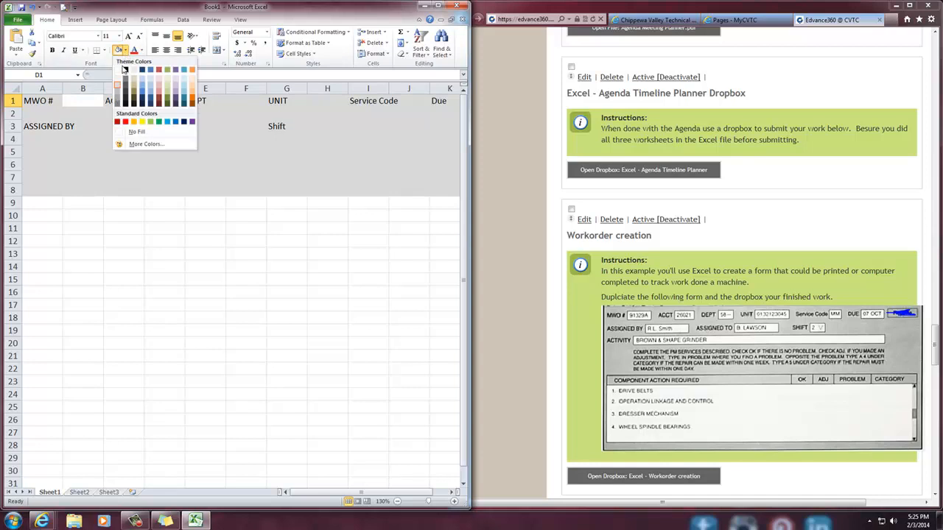
pyautogui.click(119, 71)
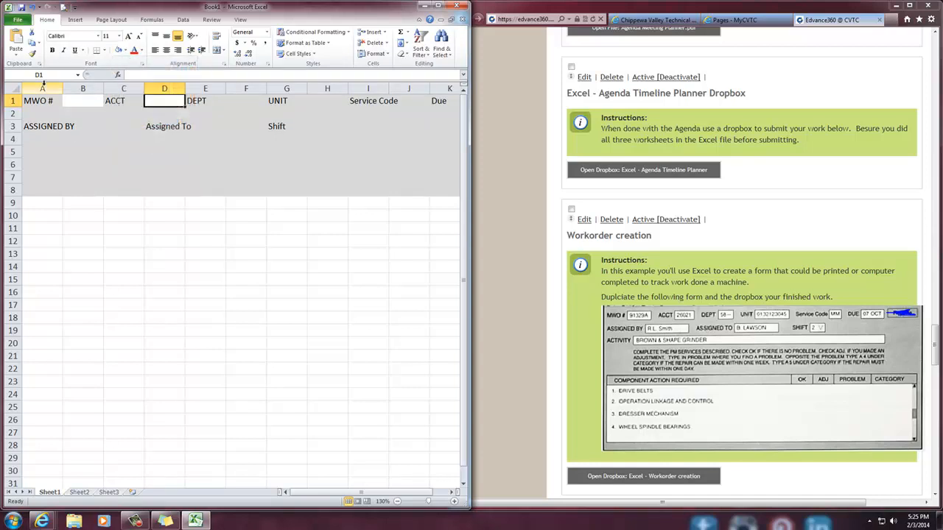
pyautogui.click(125, 50)
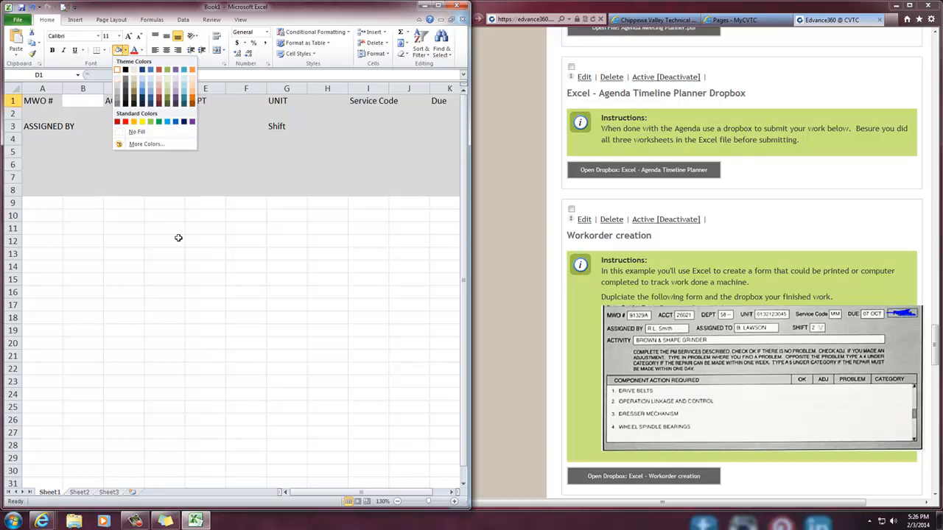
pyautogui.click(179, 240)
# Select cell F1 beside the DEPT label and launch the Windows Magnifier to enlarge the worksheet
pyautogui.click(228, 103)
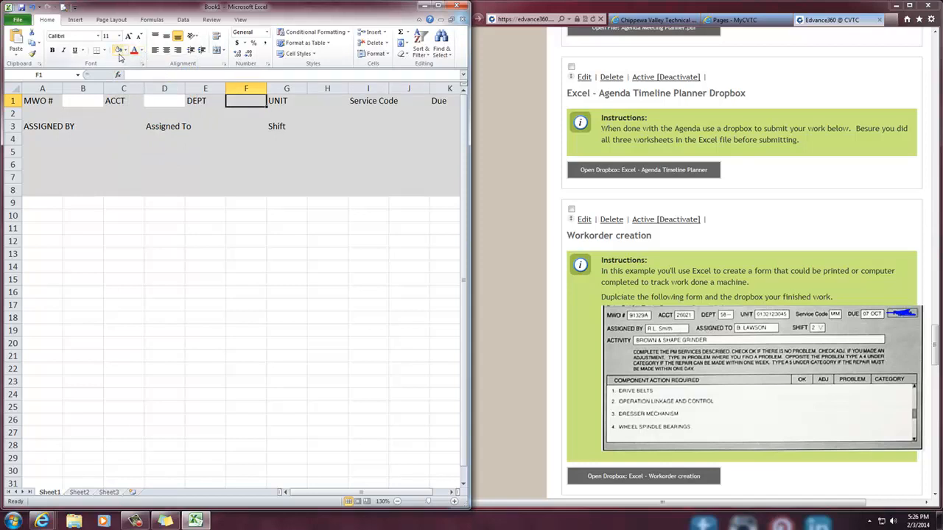
pyautogui.press('super')
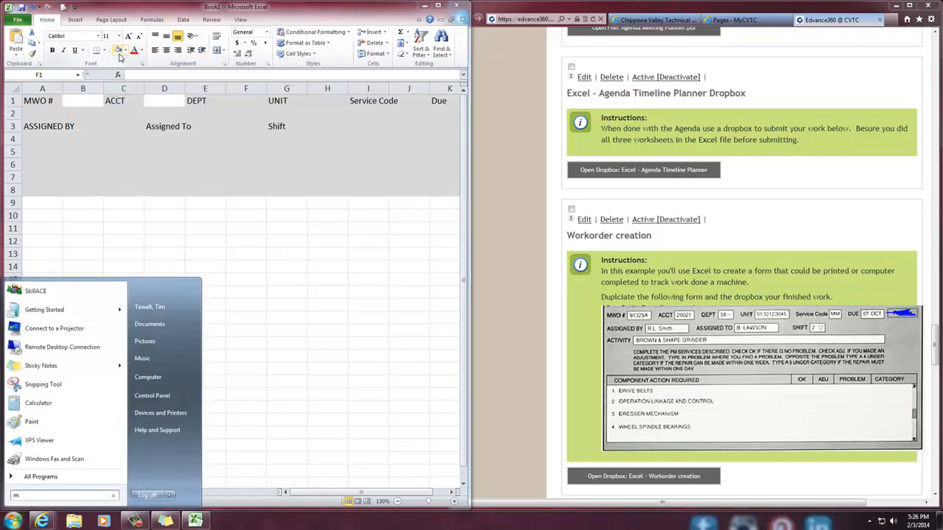
pyautogui.write('mag')
pyautogui.press('Return')
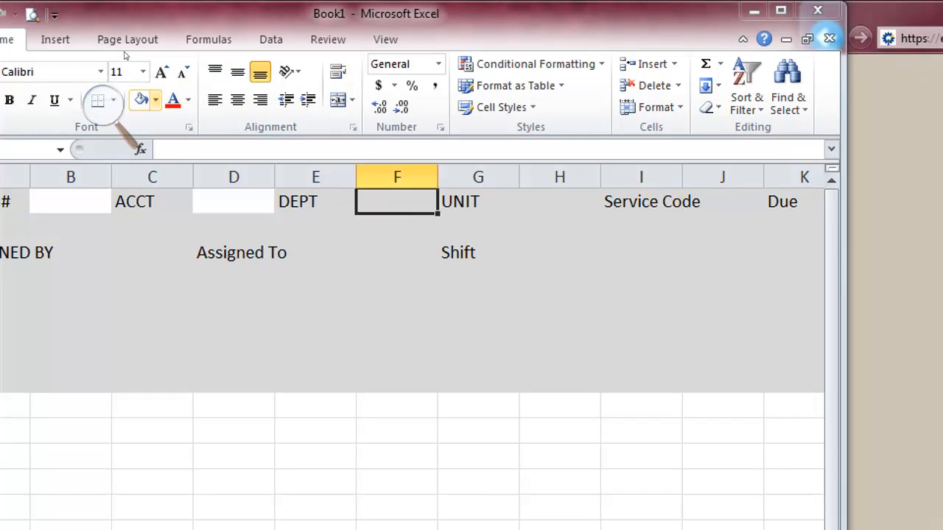
# Fill cell F1 with dark blue and repeat the same fill on cell H1
pyautogui.click(155, 100)
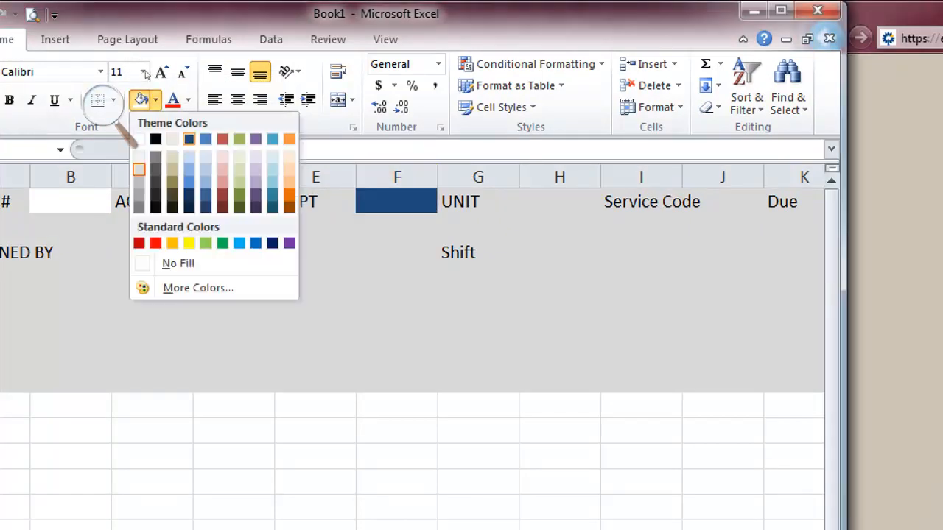
pyautogui.click(188, 138)
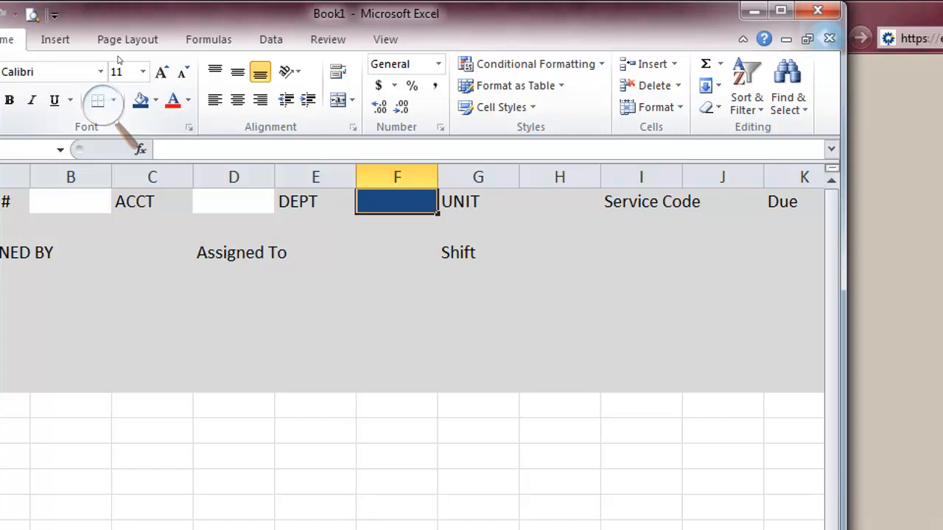
pyautogui.press('Right')
pyautogui.press('Right')
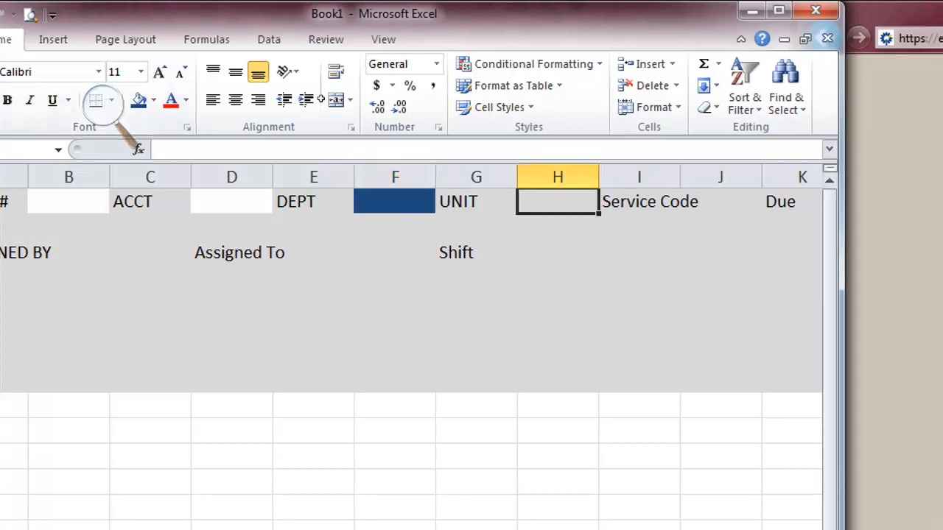
pyautogui.press('F4')
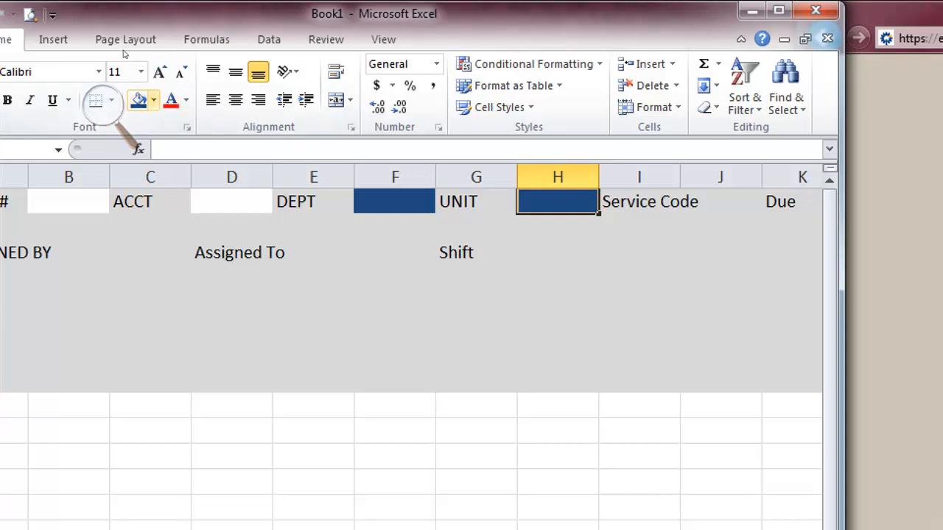
# Fill the entry cells H1 and F1, beside the UNIT and DEPT labels, with white
pyautogui.click(153, 100)
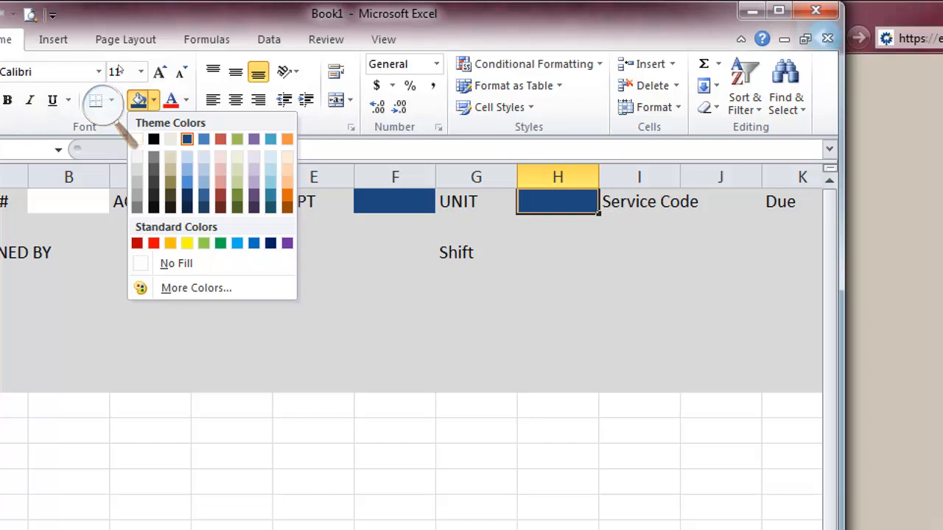
pyautogui.click(136, 139)
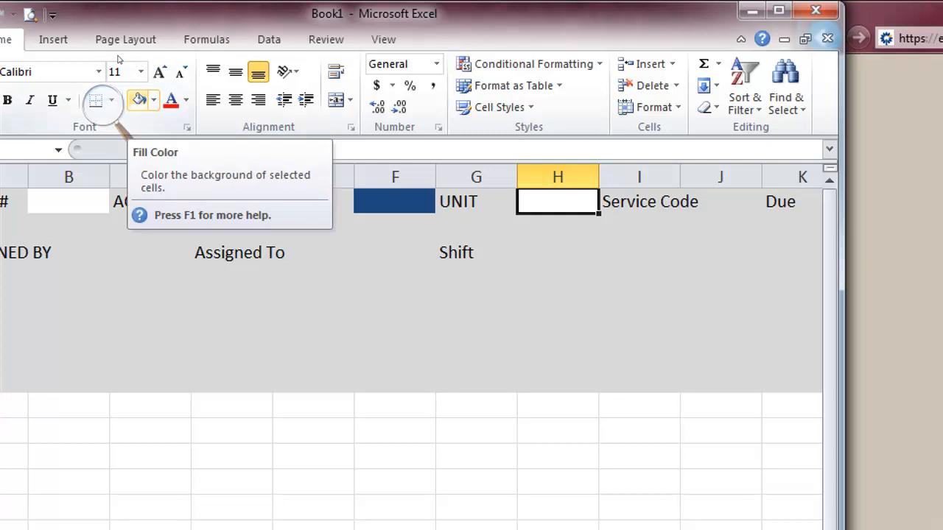
pyautogui.press('Left')
pyautogui.press('Left')
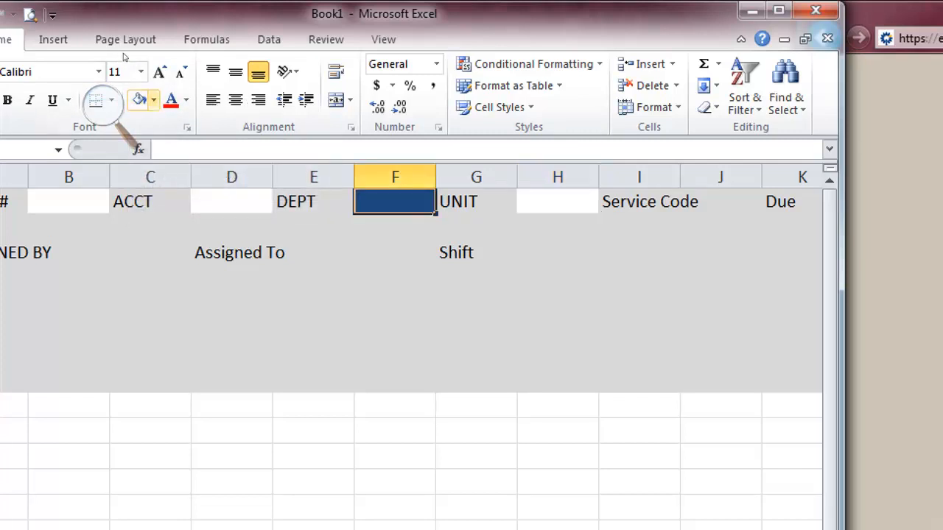
pyautogui.click(139, 100)
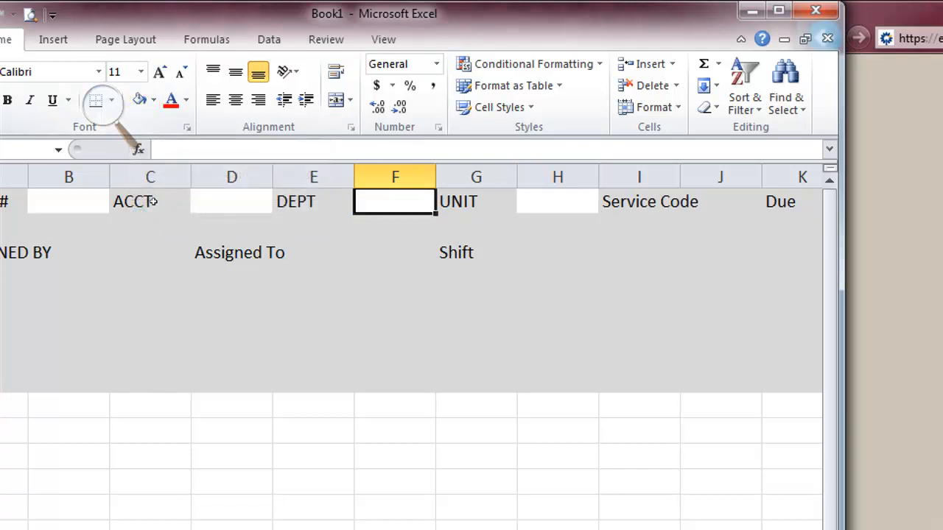
pyautogui.click(222, 404)
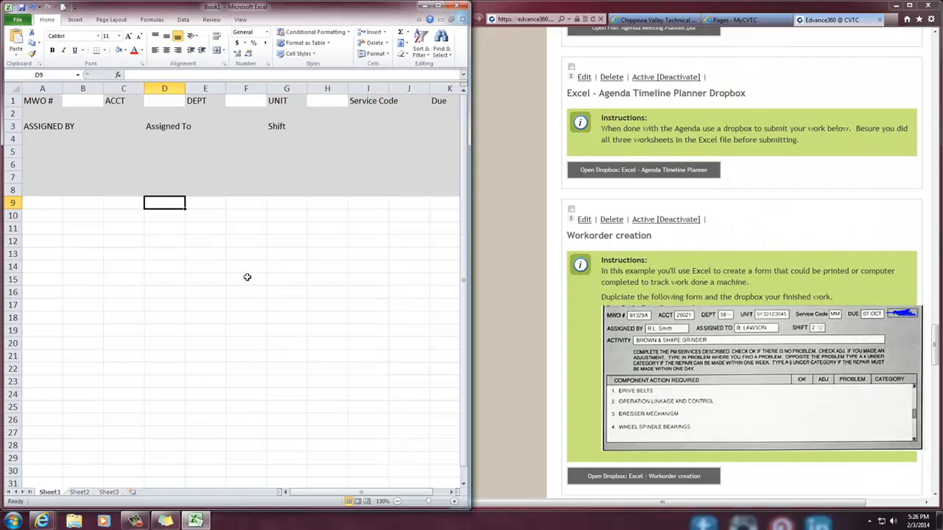
# Make the row 1 labels MWO #, ACCT, DEPT, UNIT and Service Code bold
pyautogui.click(46, 101)
pyautogui.hotkey('ctrl', 'b')
pyautogui.click(119, 101)
pyautogui.hotkey('ctrl', 'b')
pyautogui.click(199, 101)
pyautogui.hotkey('ctrl', 'b')
pyautogui.click(277, 101)
pyautogui.hotkey('ctrl', 'b')
pyautogui.click(366, 101)
pyautogui.hotkey('ctrl', 'b')
# Fill the Service Code entry cell J1 with white
pyautogui.click(417, 101)
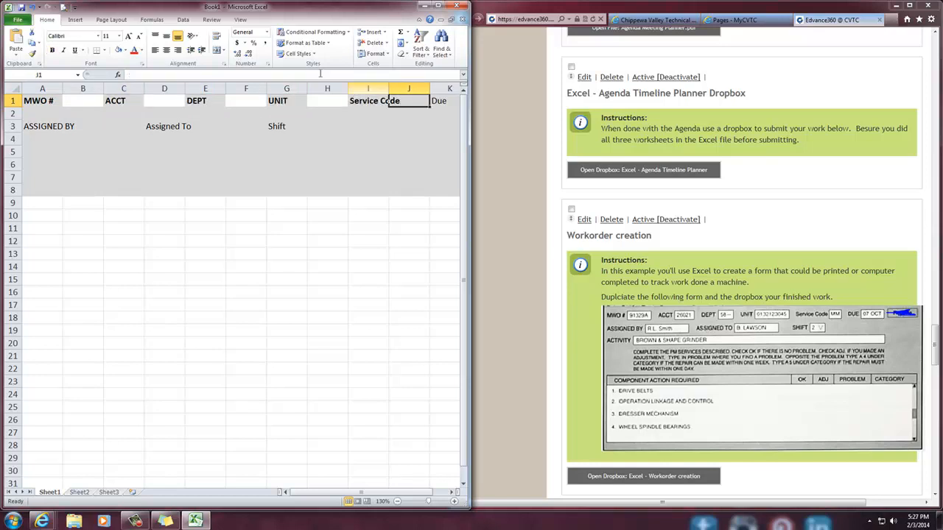
pyautogui.click(118, 50)
pyautogui.click(207, 228)
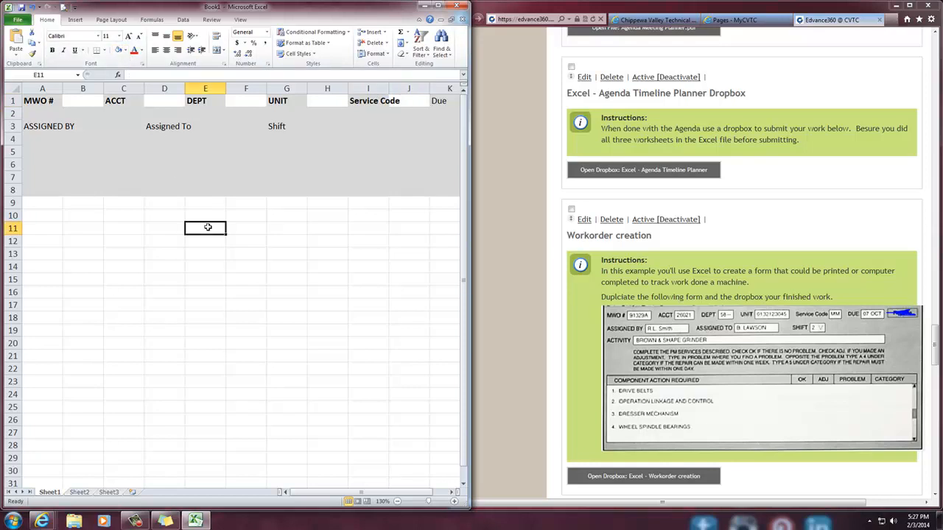
# Enter the sample code "12A" in cell J1 and widen column I so the Service Code label fits
pyautogui.click(409, 102)
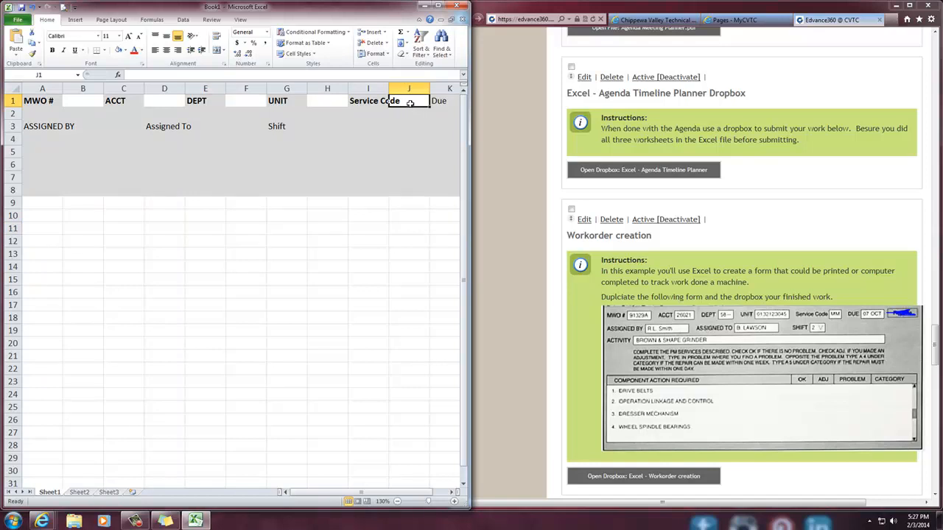
pyautogui.write('12A')
pyautogui.press('Return')
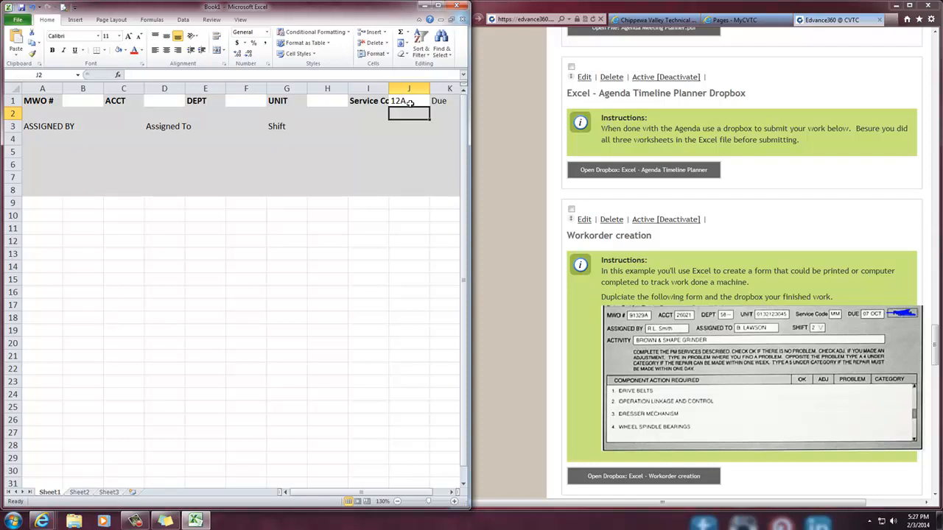
pyautogui.moveTo(389, 88); pyautogui.dragTo(403, 89)
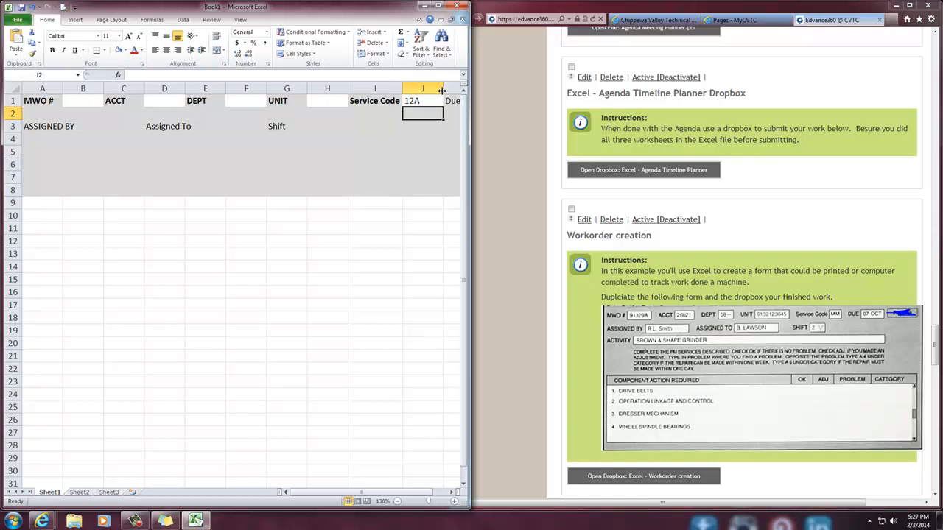
# Widen the workbook window and fill K1:L8 to the right so the grey shading extends across column L
pyautogui.moveTo(469, 99); pyautogui.dragTo(552, 93)
pyautogui.moveTo(480, 101); pyautogui.dragTo(499, 184)
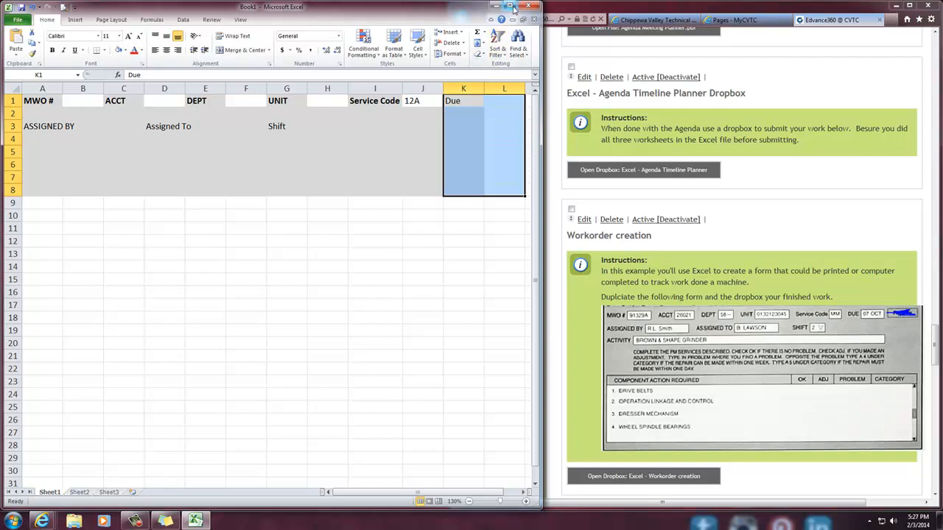
pyautogui.moveTo(538, 36); pyautogui.dragTo(824, 65)
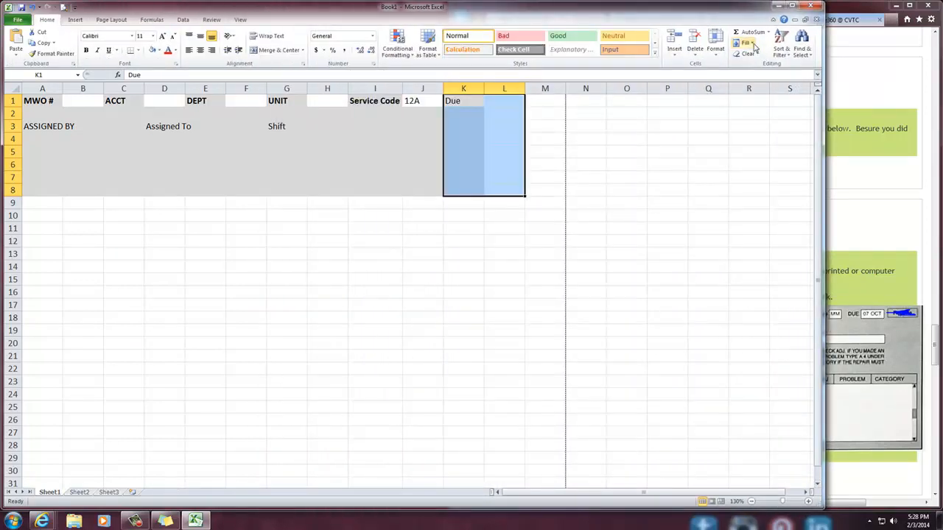
pyautogui.click(742, 43)
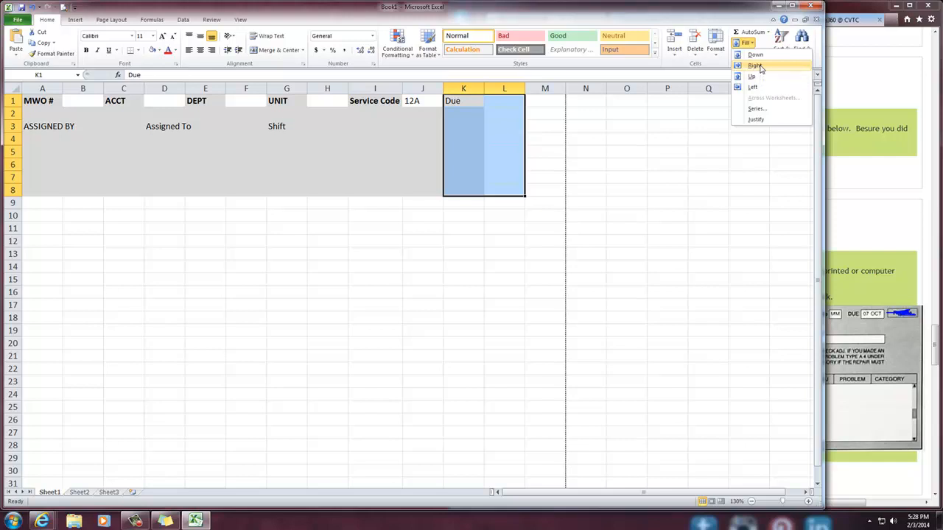
pyautogui.click(581, 186)
pyautogui.click(530, 117)
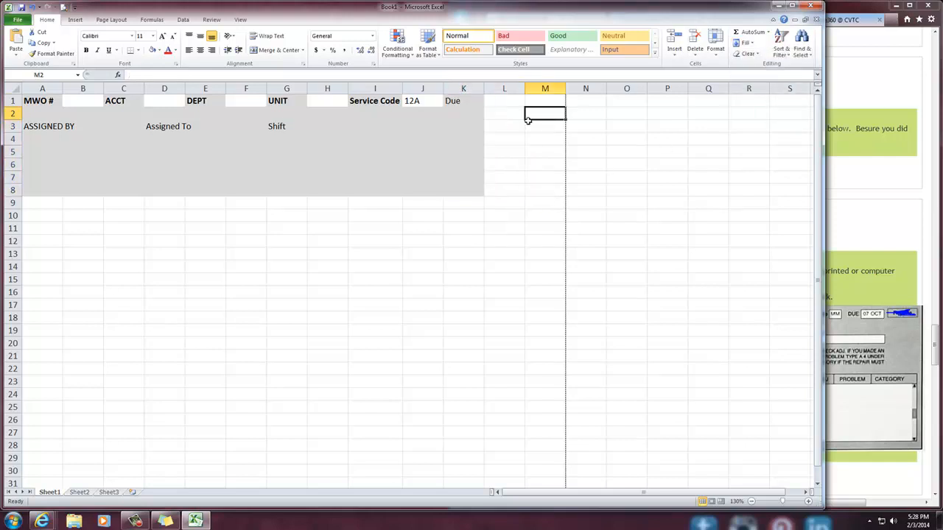
pyautogui.moveTo(471, 101); pyautogui.dragTo(498, 185)
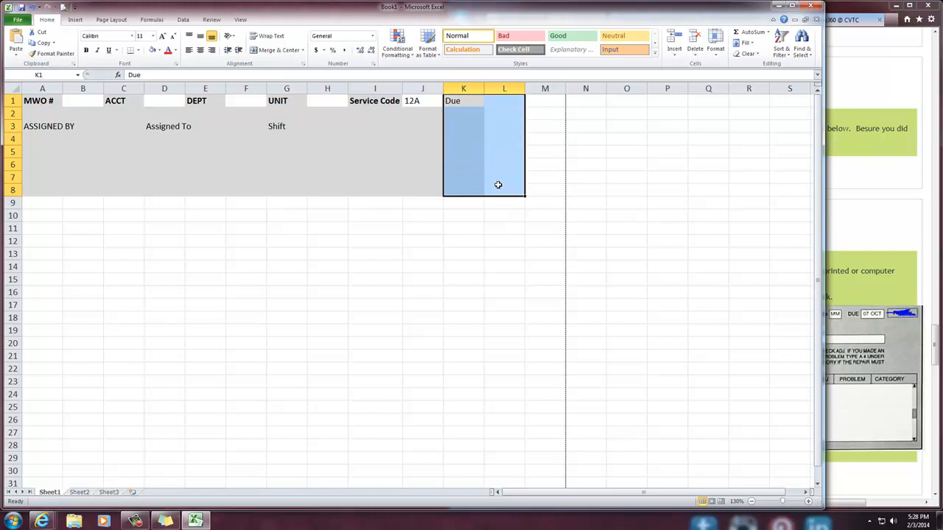
pyautogui.hotkey('ctrl', 'r')
pyautogui.click(506, 230)
# Turn L1 into an empty white entry cell and make the Due label in K1 bold
pyautogui.click(500, 103)
pyautogui.press('Delete')
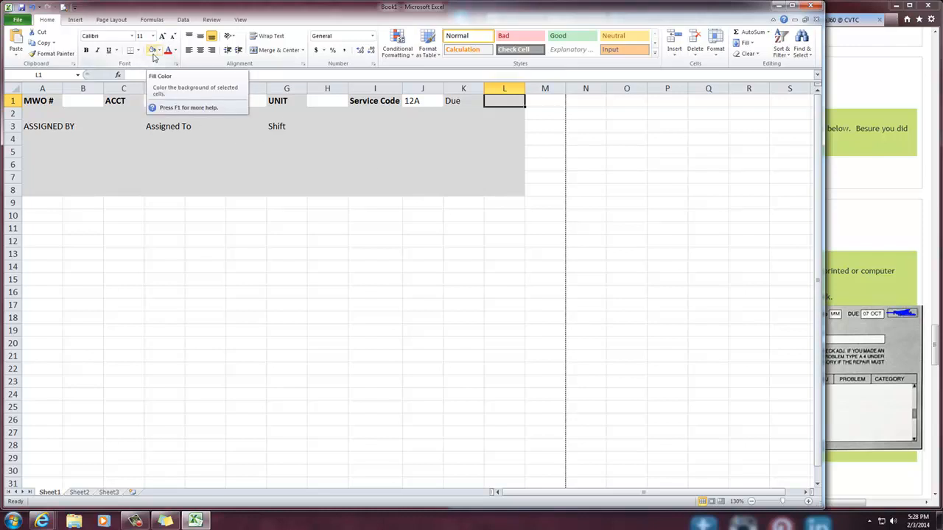
pyautogui.click(219, 229)
pyautogui.click(453, 107)
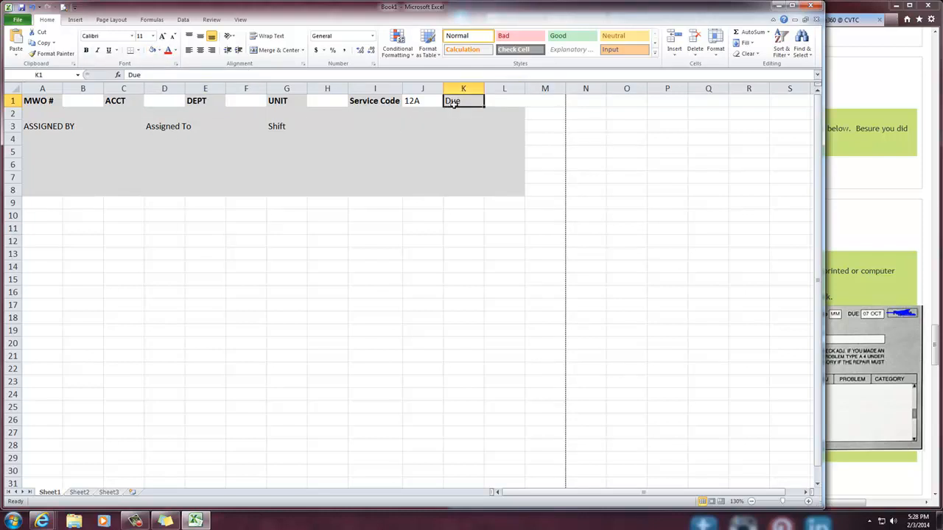
pyautogui.click(423, 214)
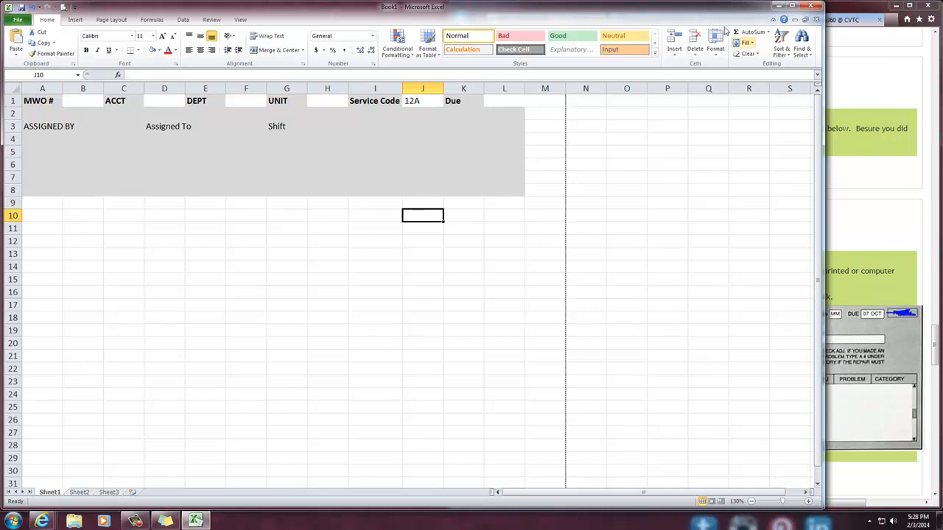
# Place the workbook beside the course page and enlarge the sample work order form to examine its second row
pyautogui.moveTo(714, 8); pyautogui.dragTo(1, 4)
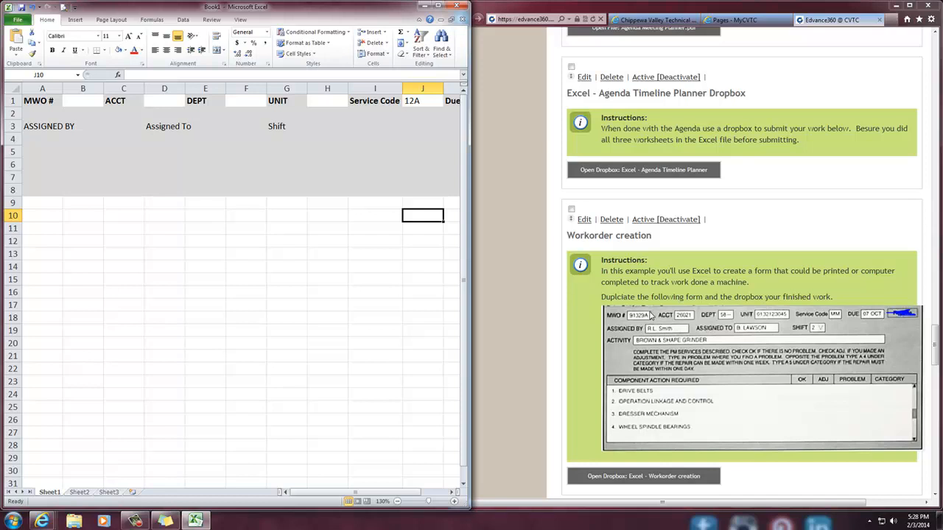
pyautogui.click(651, 316)
pyautogui.scroll(2, 651, 315)
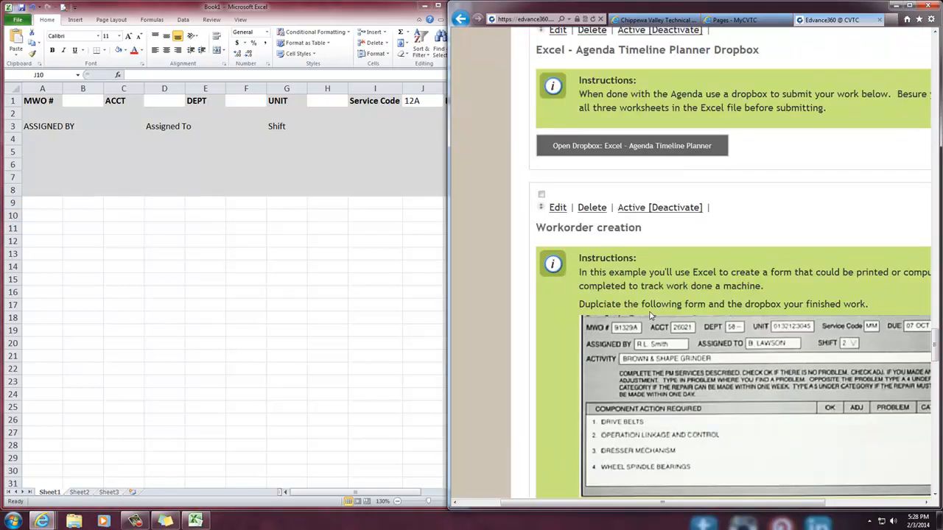
pyautogui.scroll(1, 651, 315)
pyautogui.scroll(-2, 651, 311)
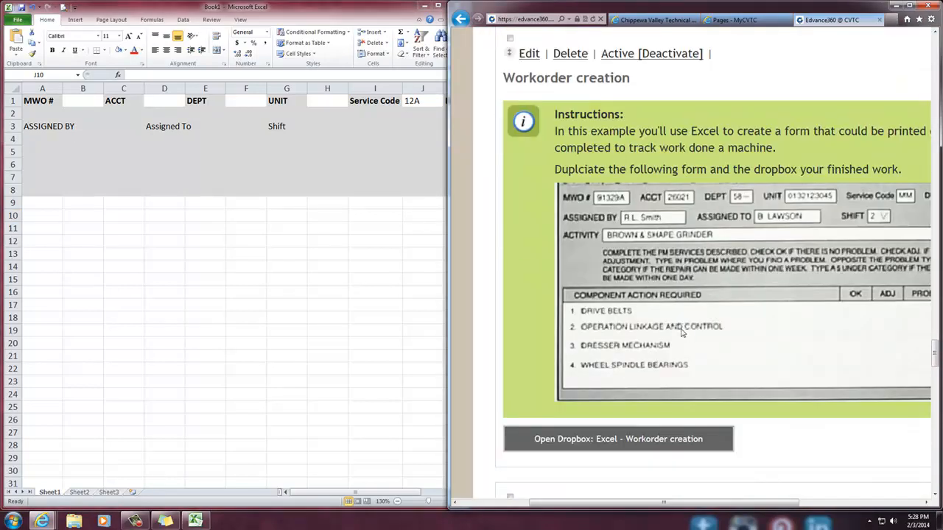
pyautogui.moveTo(663, 505); pyautogui.dragTo(718, 505)
# Fill the entry cells B3:C3 with white and widen column A so the ASSIGNED BY label fits
pyautogui.click(100, 126)
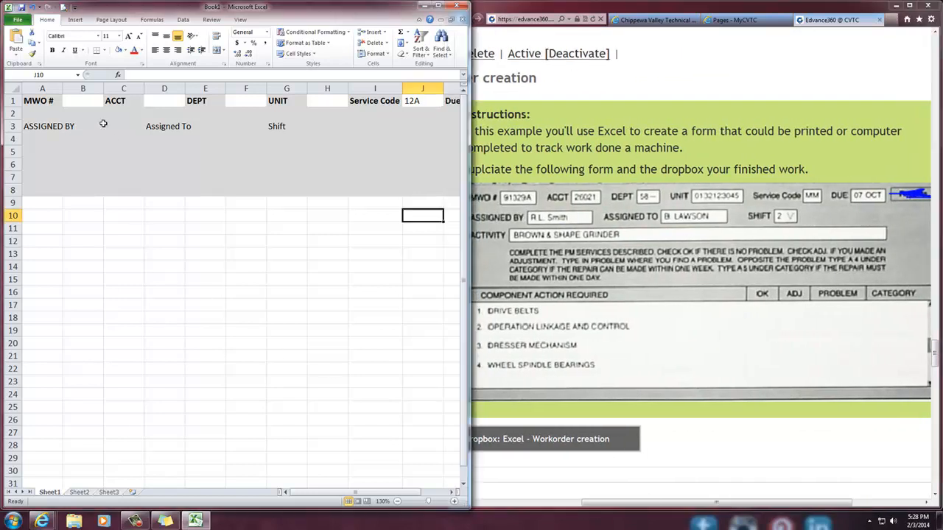
pyautogui.click(98, 126)
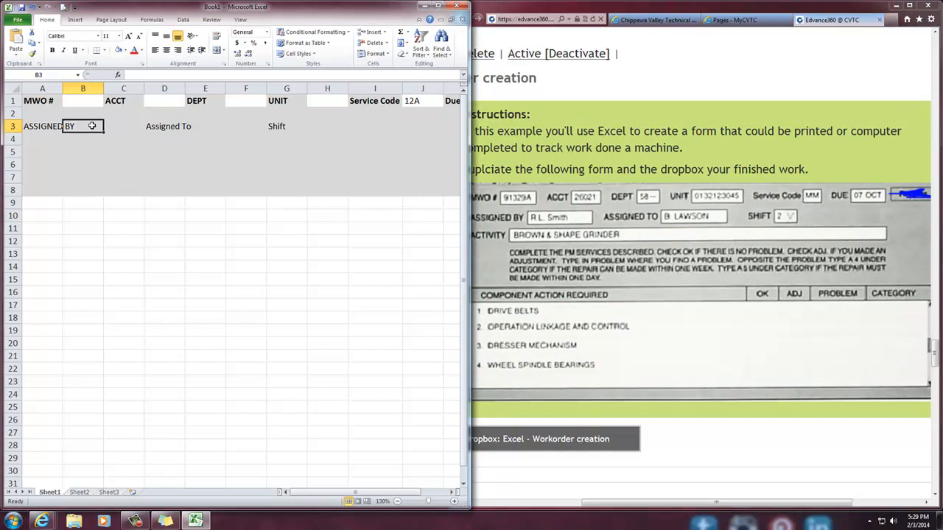
pyautogui.moveTo(92, 126); pyautogui.dragTo(123, 126)
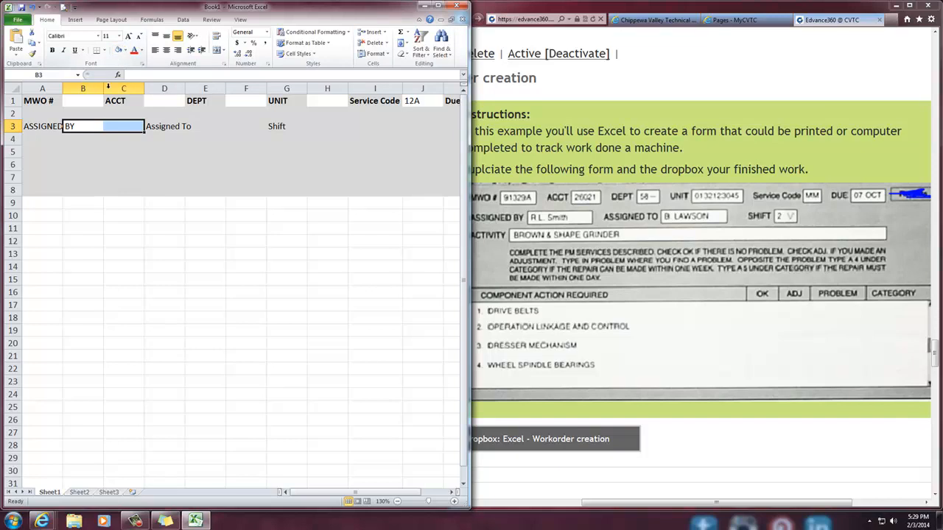
pyautogui.click(57, 126)
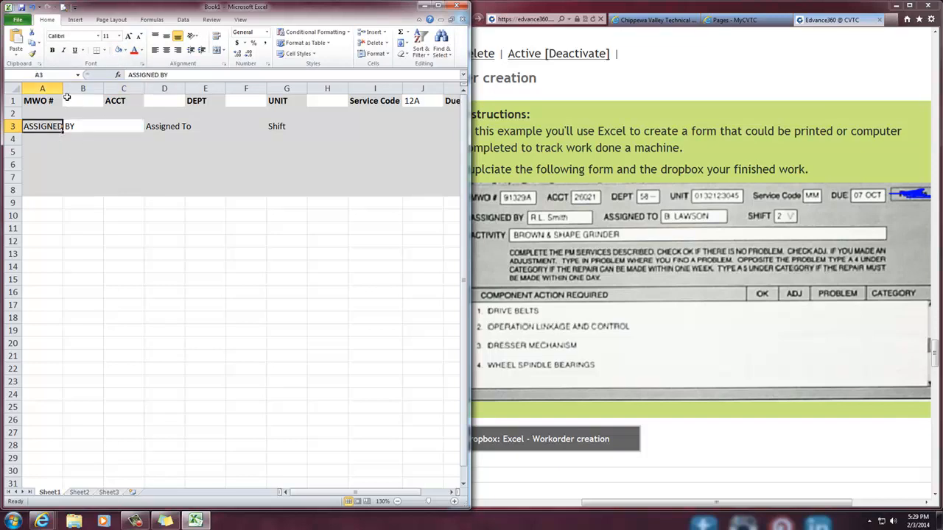
pyautogui.moveTo(63, 89); pyautogui.dragTo(79, 88)
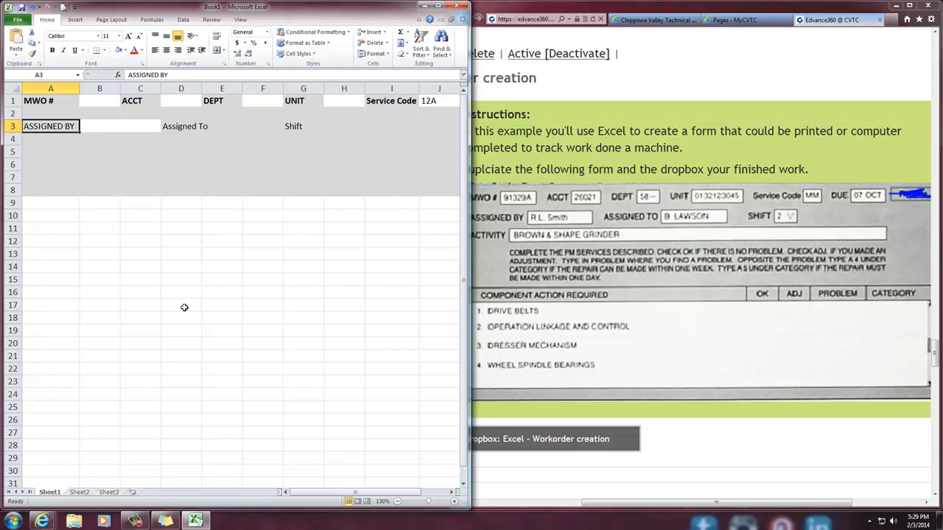
# Adjust the fill colour of the ASSIGNED BY entry cells B3:C3 and check each of the two cells
pyautogui.moveTo(93, 127); pyautogui.dragTo(126, 127)
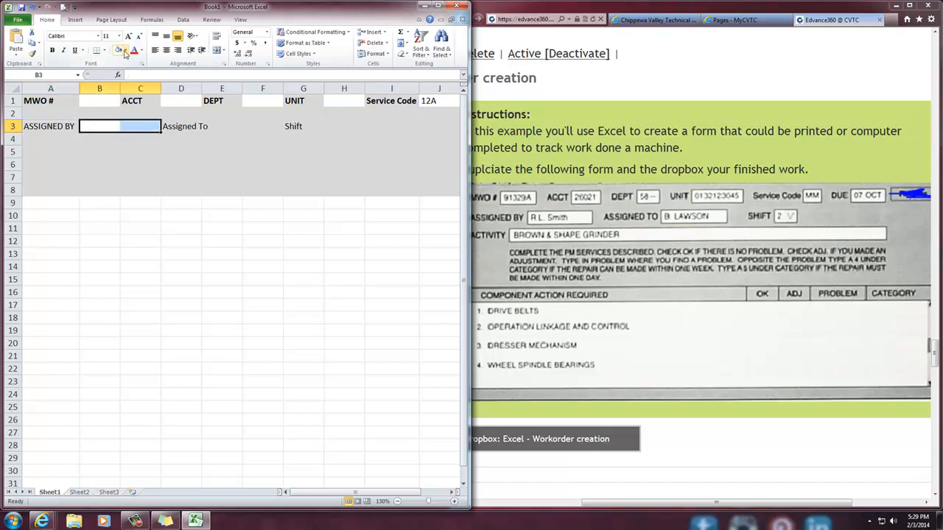
pyautogui.click(124, 50)
pyautogui.click(135, 132)
pyautogui.click(123, 250)
pyautogui.click(99, 130)
pyautogui.click(128, 130)
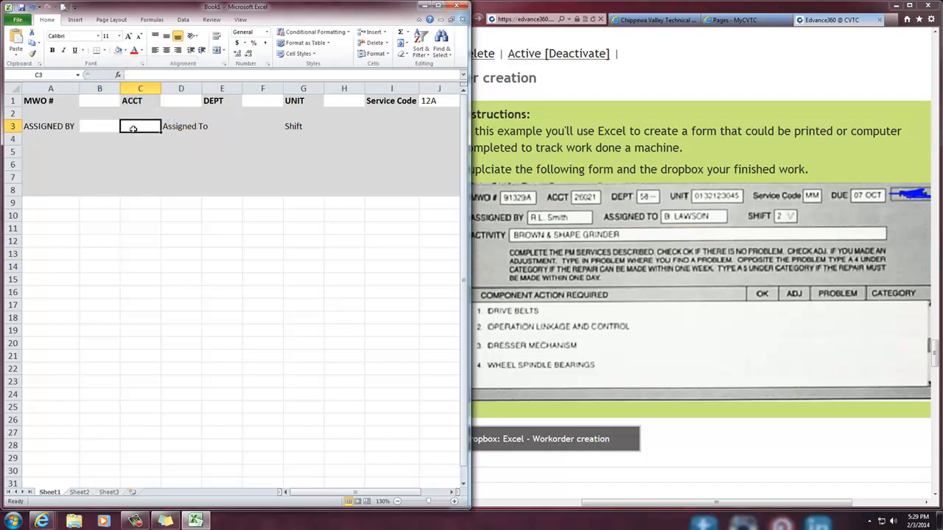
pyautogui.click(103, 130)
pyautogui.click(142, 134)
# Maximize the workbook and try merging the blank range C11:E14 into one cell through the alignment settings
pyautogui.moveTo(150, 225); pyautogui.dragTo(227, 265)
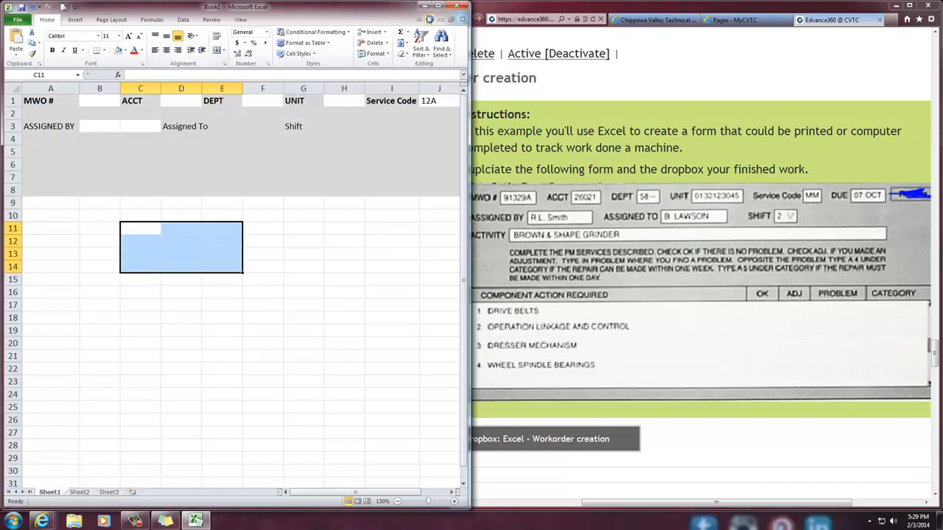
pyautogui.click(438, 6)
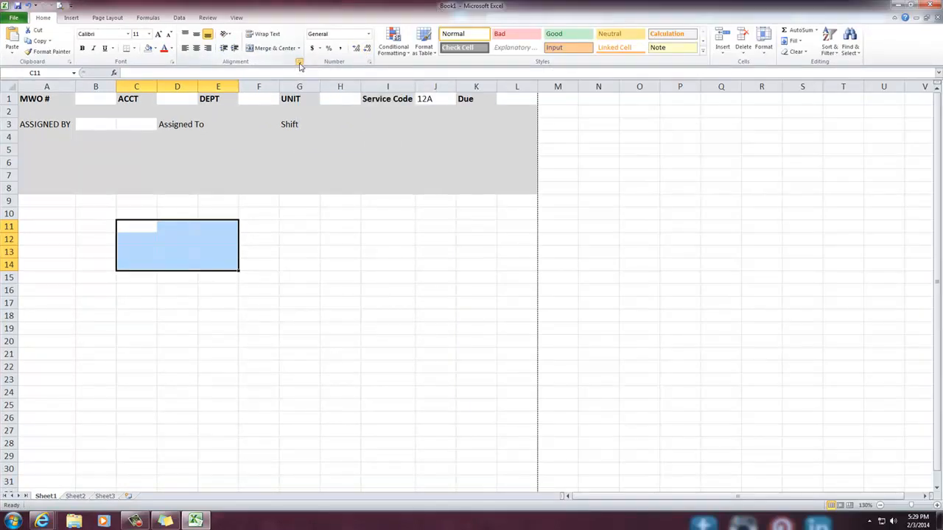
pyautogui.click(299, 63)
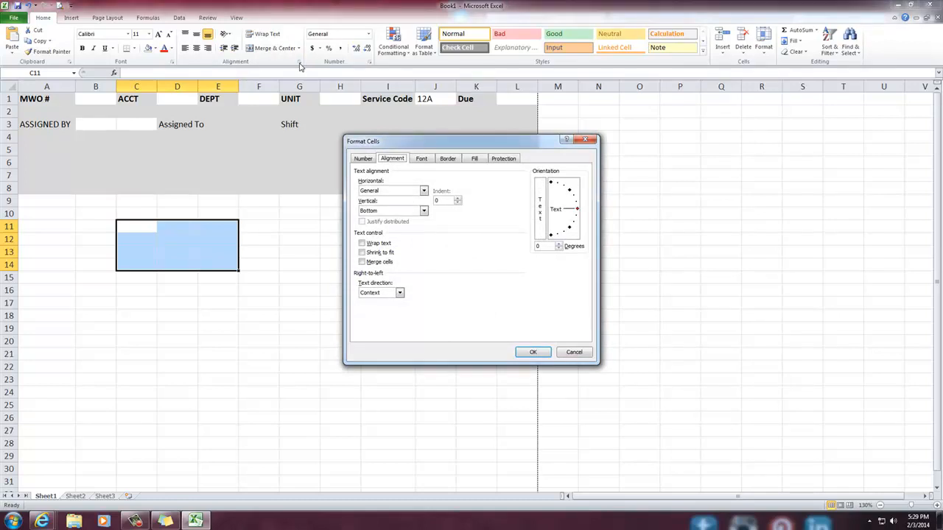
pyautogui.click(584, 353)
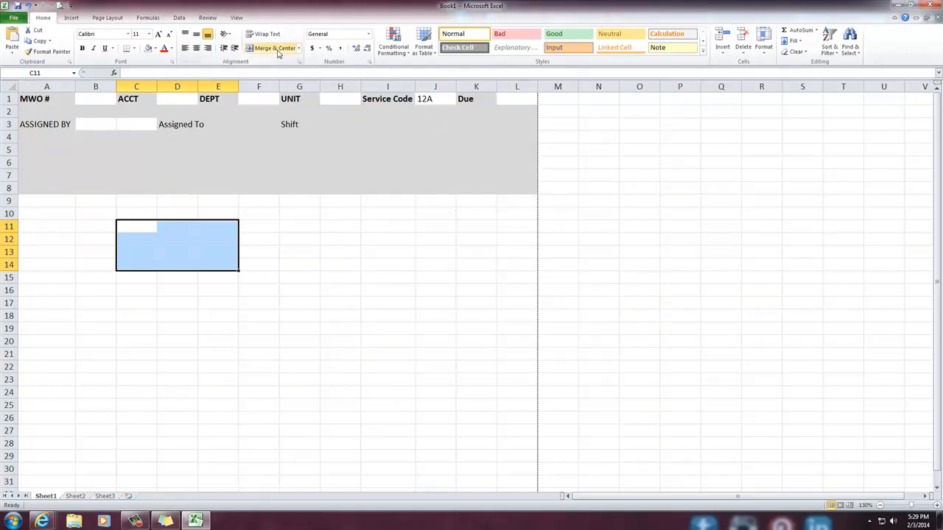
pyautogui.click(299, 62)
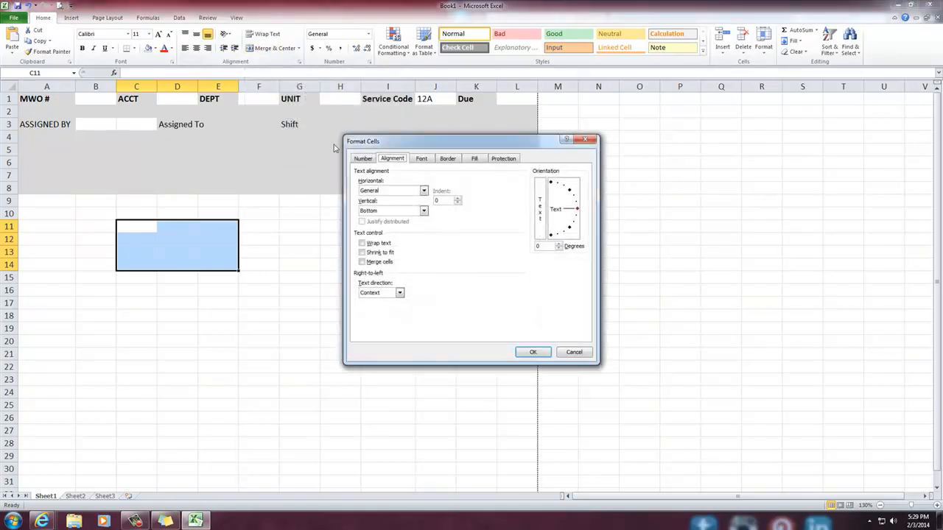
pyautogui.click(362, 262)
pyautogui.click(530, 352)
pyautogui.click(293, 364)
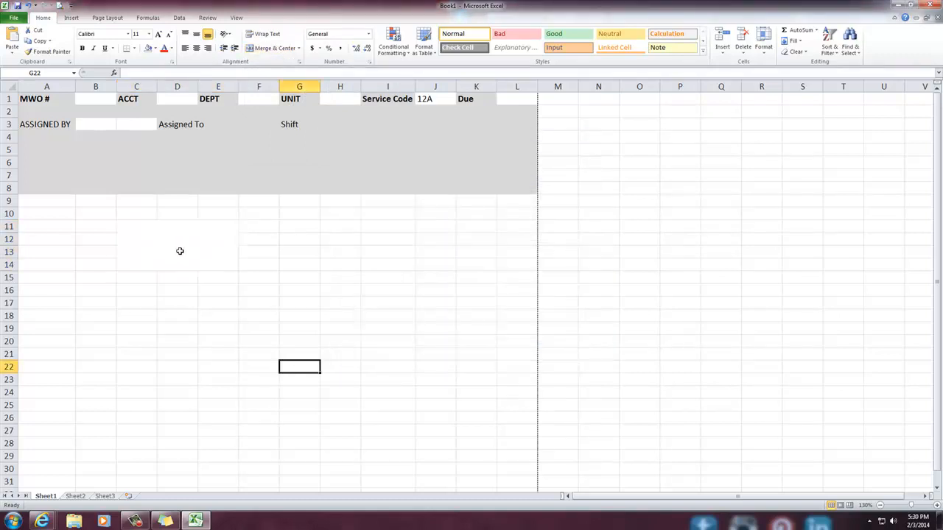
# Fill the merged test cell C11:E14 with light blue
pyautogui.click(173, 246)
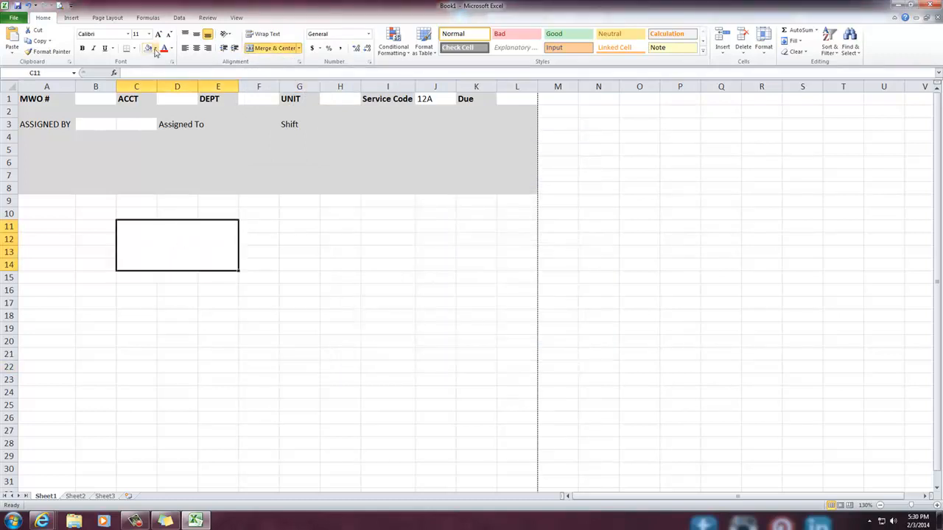
pyautogui.click(154, 49)
pyautogui.click(175, 79)
pyautogui.click(321, 279)
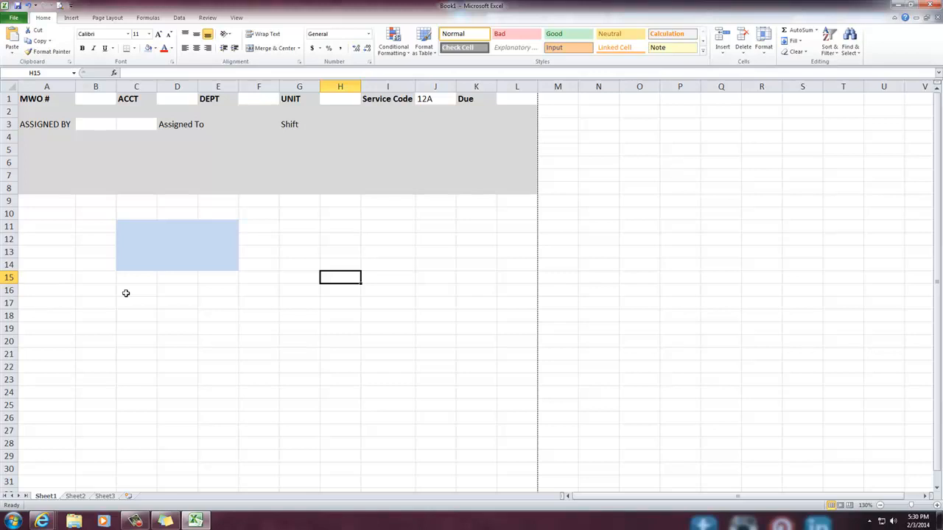
pyautogui.click(139, 248)
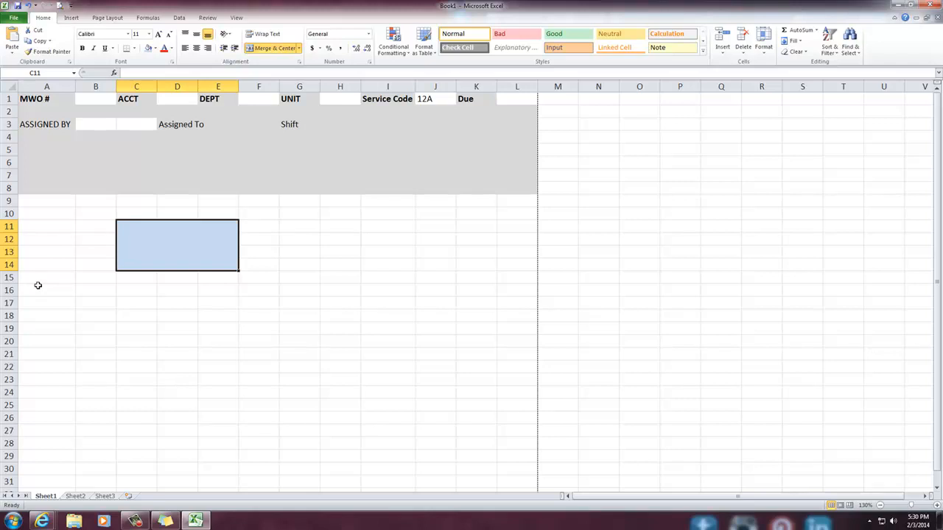
# Undo the light blue fill and the merge of the test range C11:E14
pyautogui.click(221, 312)
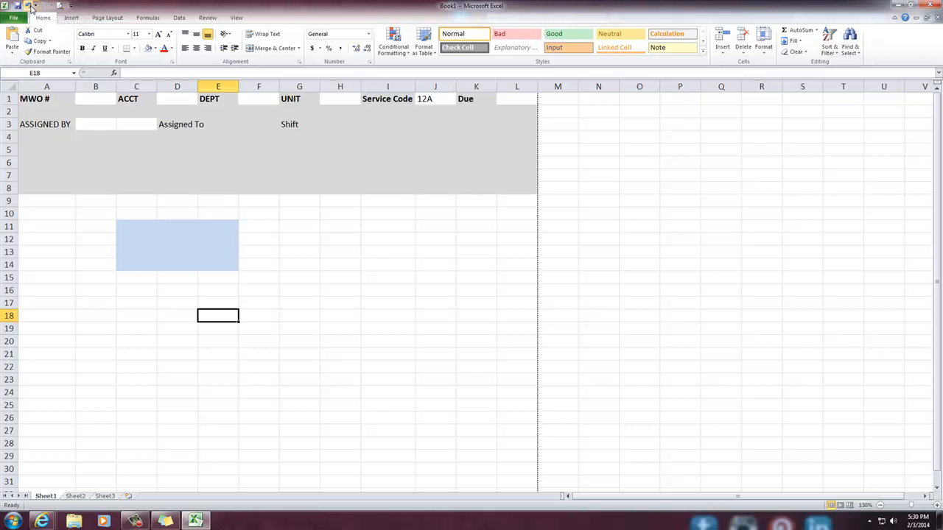
pyautogui.click(29, 6)
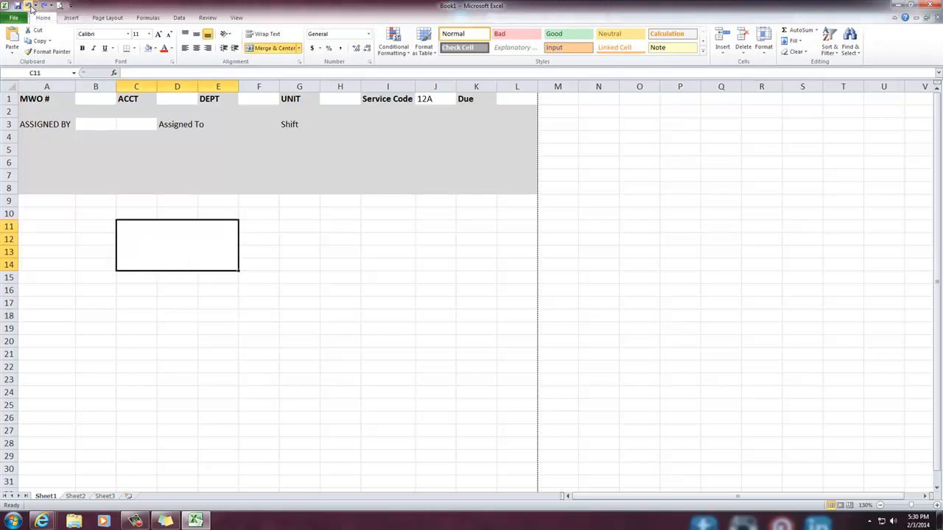
pyautogui.click(30, 6)
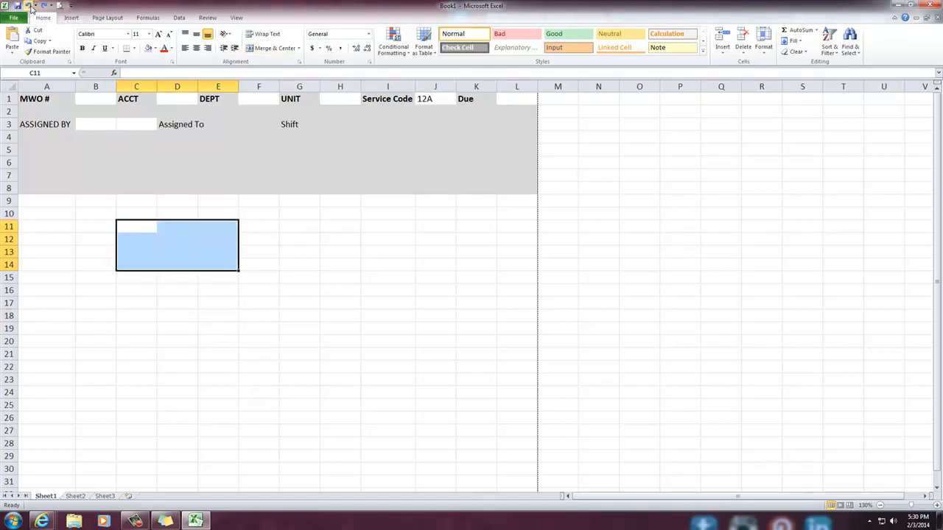
# Merge the ASSIGNED BY entry cells B3:C3 into one cell using the Merge cells text control option
pyautogui.click(100, 137)
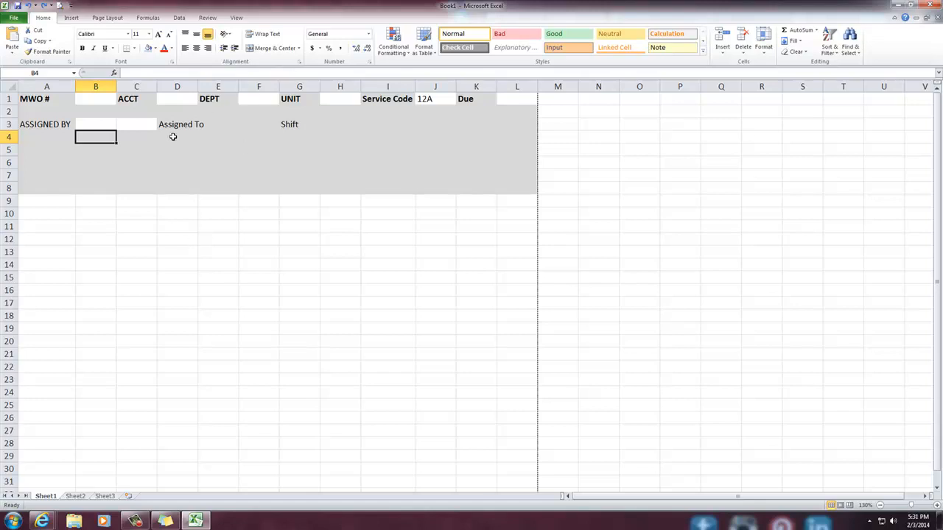
pyautogui.moveTo(100, 121); pyautogui.dragTo(135, 122)
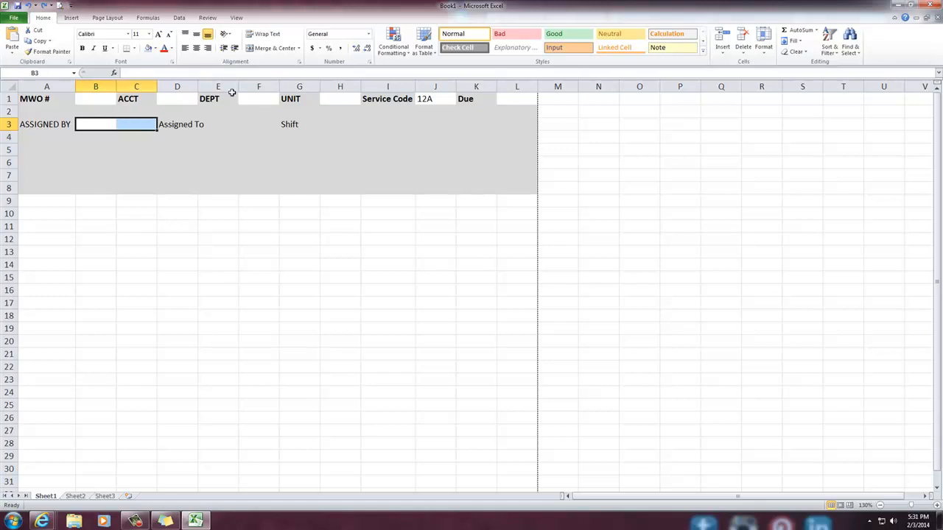
pyautogui.click(299, 48)
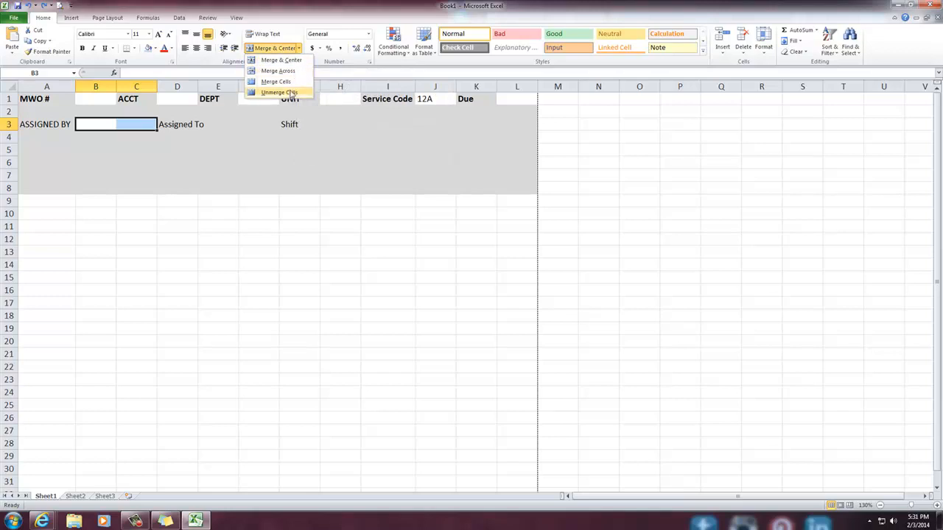
pyautogui.click(300, 17)
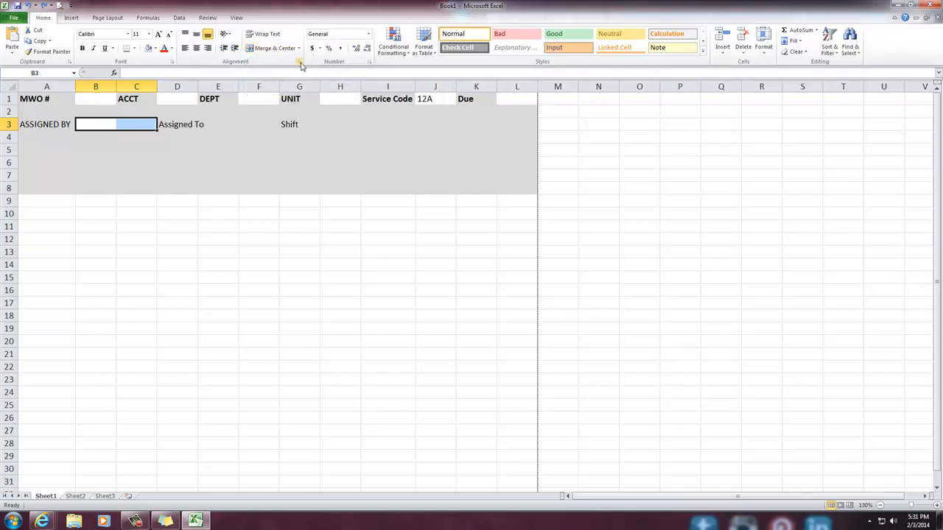
pyautogui.click(299, 62)
pyautogui.click(372, 267)
pyautogui.click(531, 352)
pyautogui.click(329, 365)
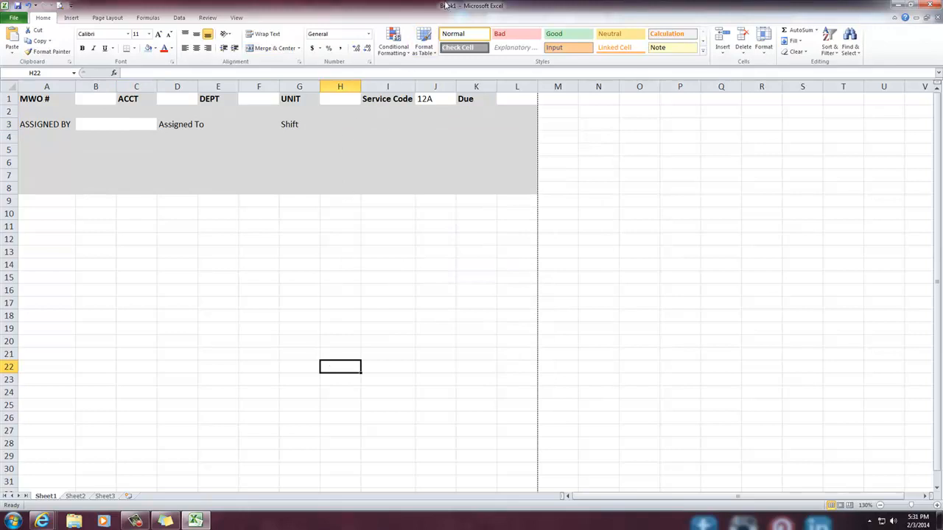
# Merge and center the Assigned To entry cells E3:F3 into one cell
pyautogui.moveTo(447, 5); pyautogui.dragTo(1, 34)
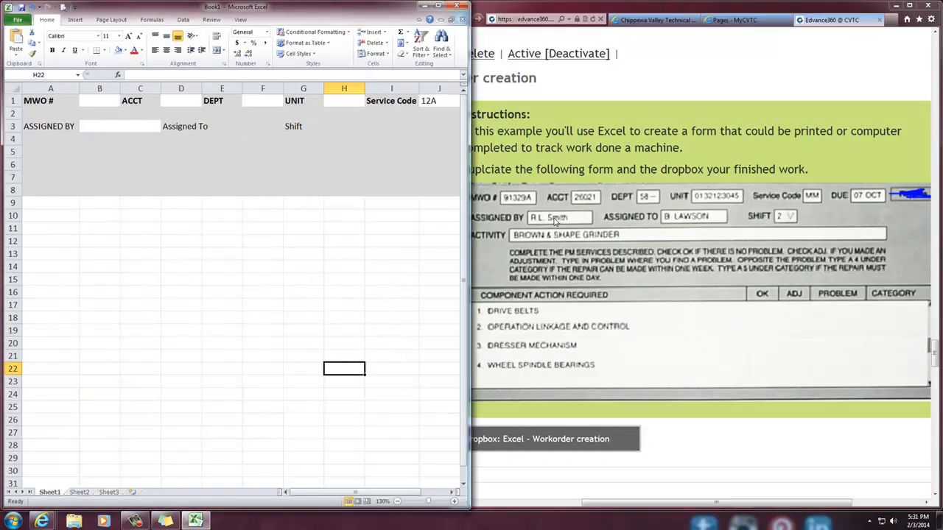
pyautogui.moveTo(222, 124); pyautogui.dragTo(261, 127)
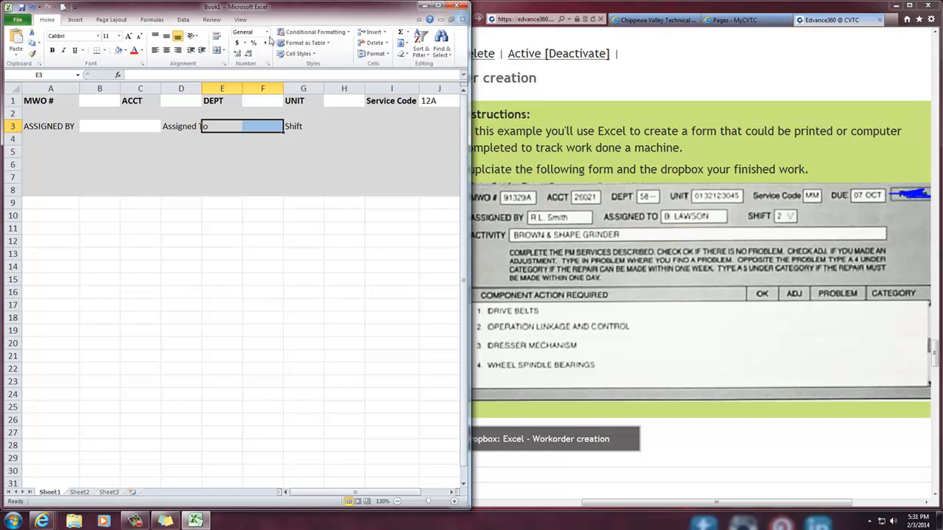
pyautogui.moveTo(269, 8); pyautogui.dragTo(497, 4)
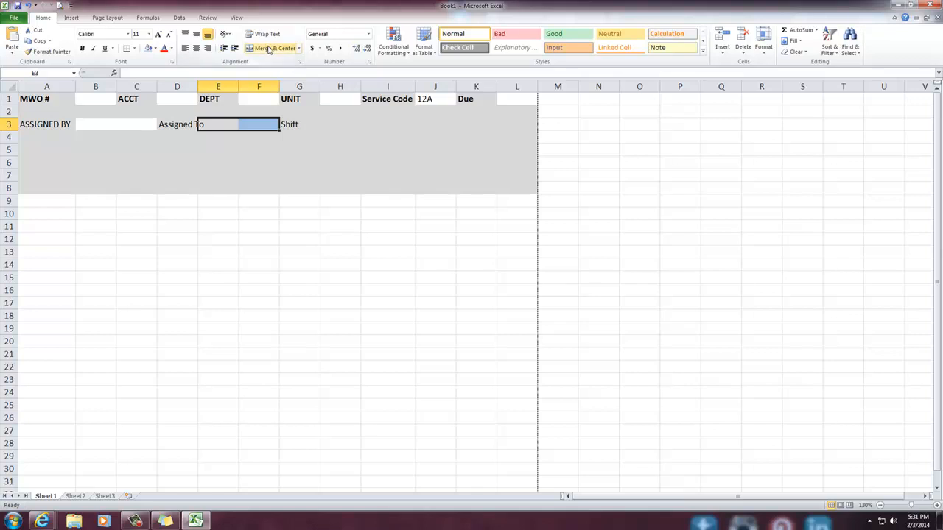
pyautogui.click(269, 49)
pyautogui.click(258, 239)
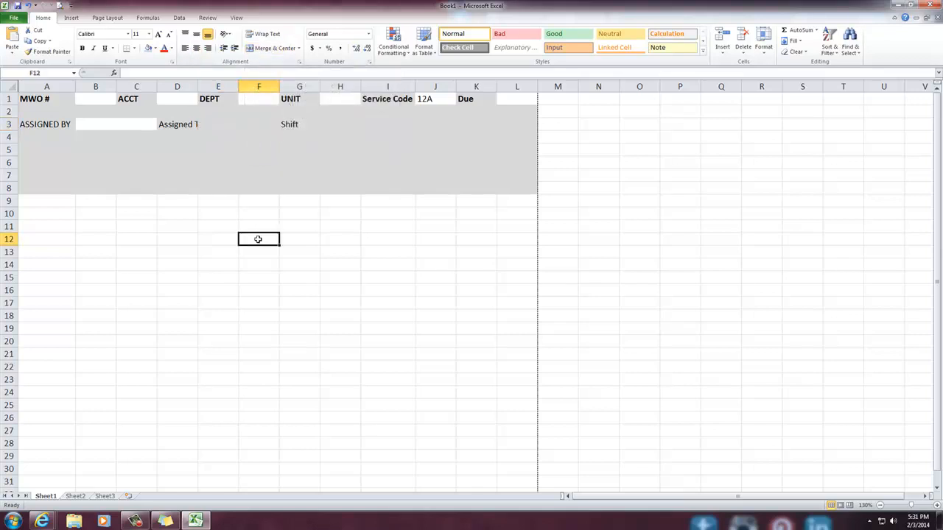
# Fill the merged Assigned To entry cell E3:F3 with white
pyautogui.click(221, 125)
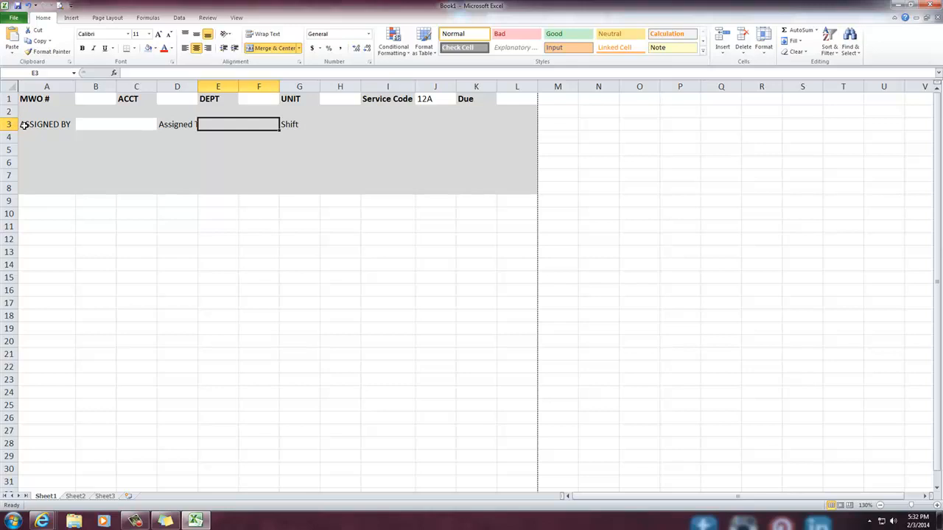
pyautogui.click(149, 49)
pyautogui.click(155, 48)
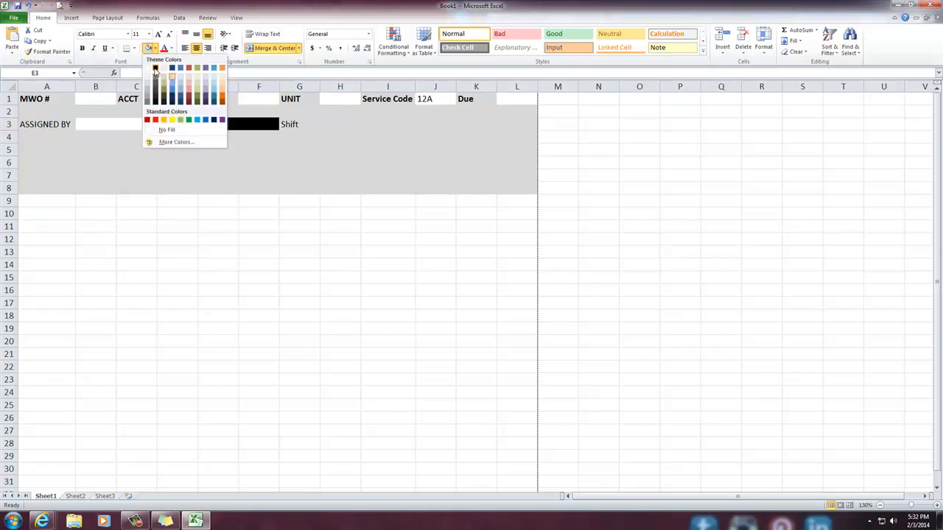
pyautogui.click(151, 68)
pyautogui.click(308, 235)
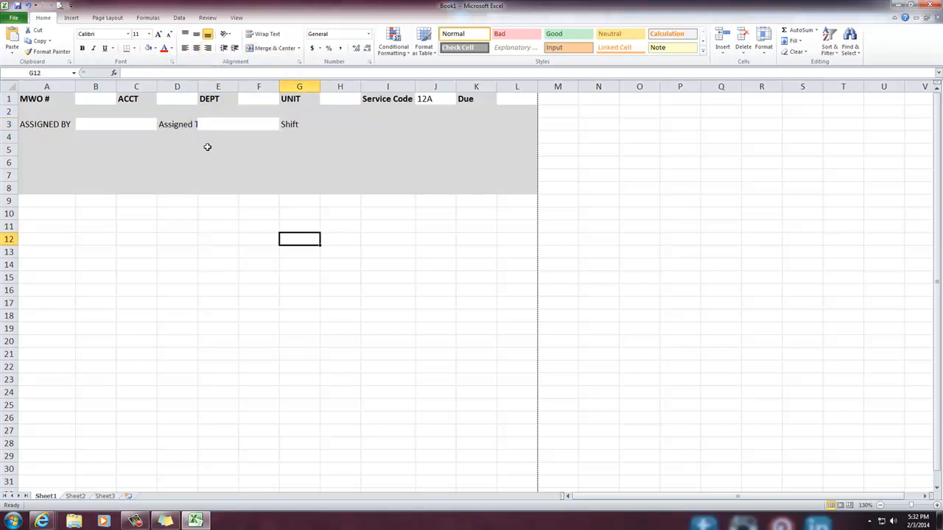
# Make the Assigned To and Shift labels in row 3 bold
pyautogui.click(183, 125)
pyautogui.hotkey('ctrl', 'b')
pyautogui.click(291, 125)
pyautogui.hotkey('ctrl', 'b')
pyautogui.click(272, 256)
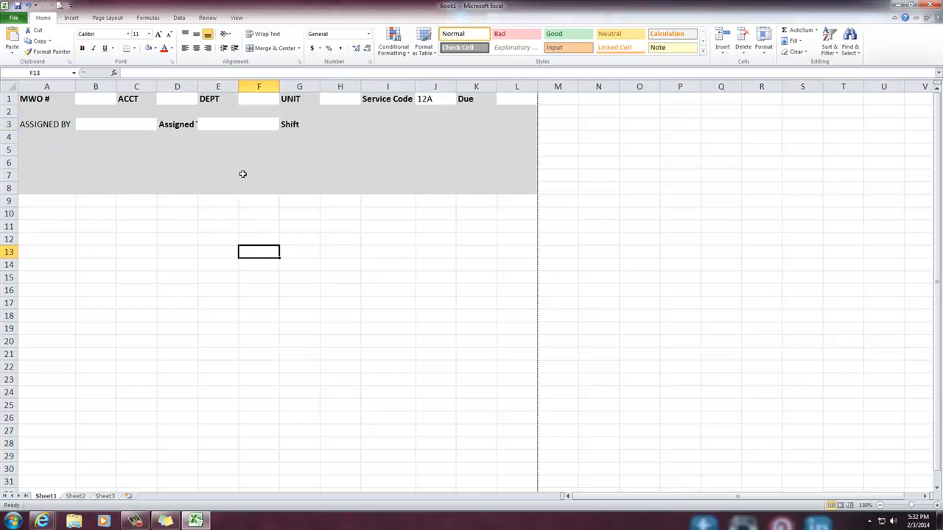
# Place the workbook beside the course page and widen column D so the whole Assigned To label fits
pyautogui.moveTo(501, 7); pyautogui.dragTo(0, 39)
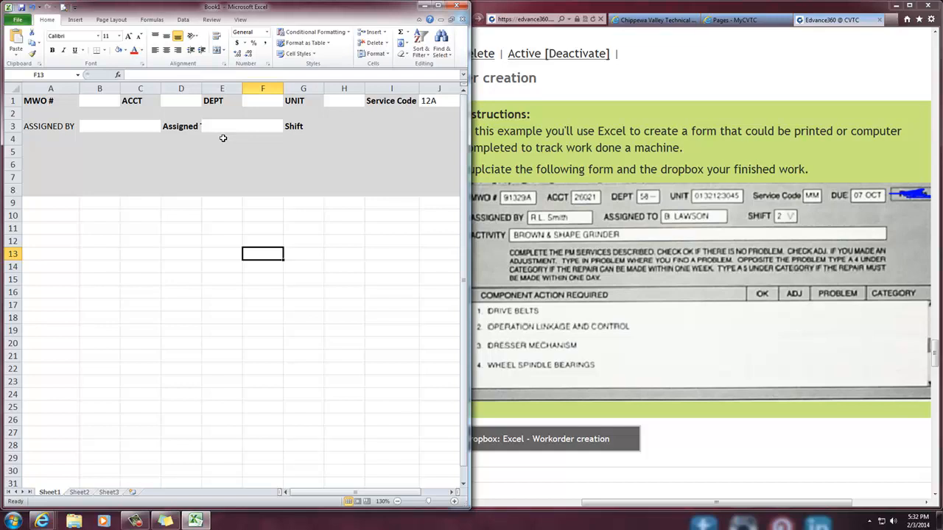
pyautogui.click(188, 89)
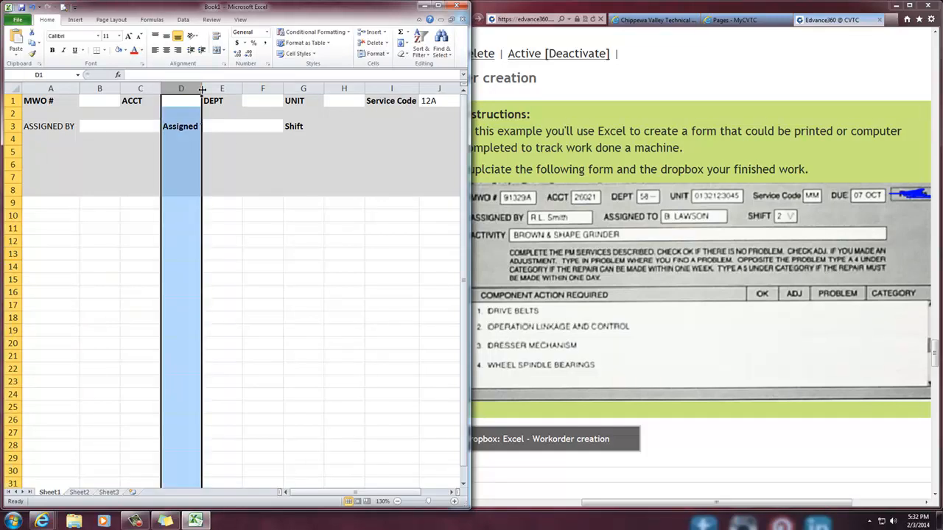
pyautogui.click(185, 122)
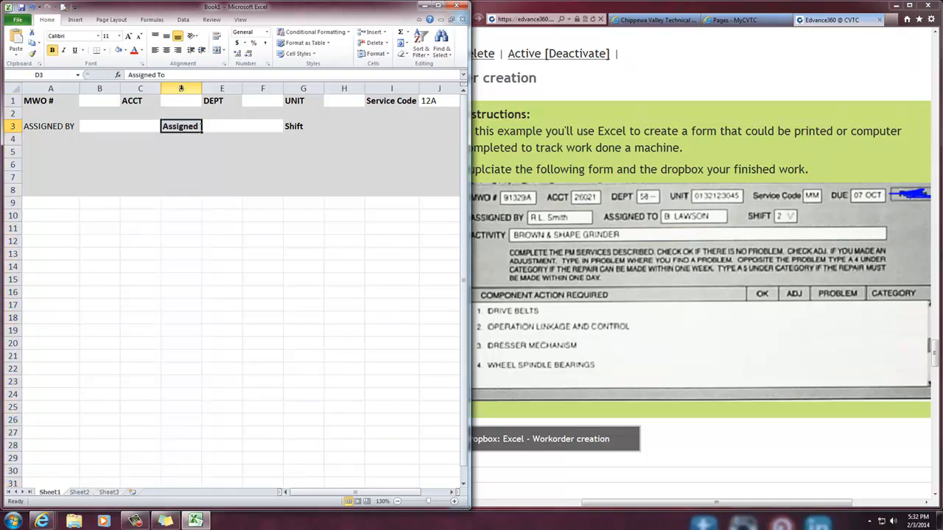
pyautogui.click(190, 89)
pyautogui.moveTo(201, 88); pyautogui.dragTo(213, 88)
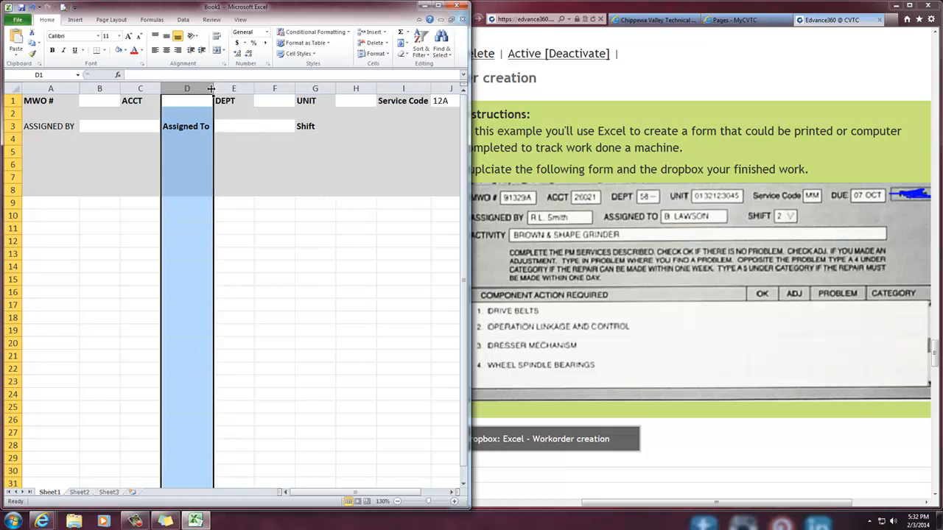
pyautogui.click(269, 203)
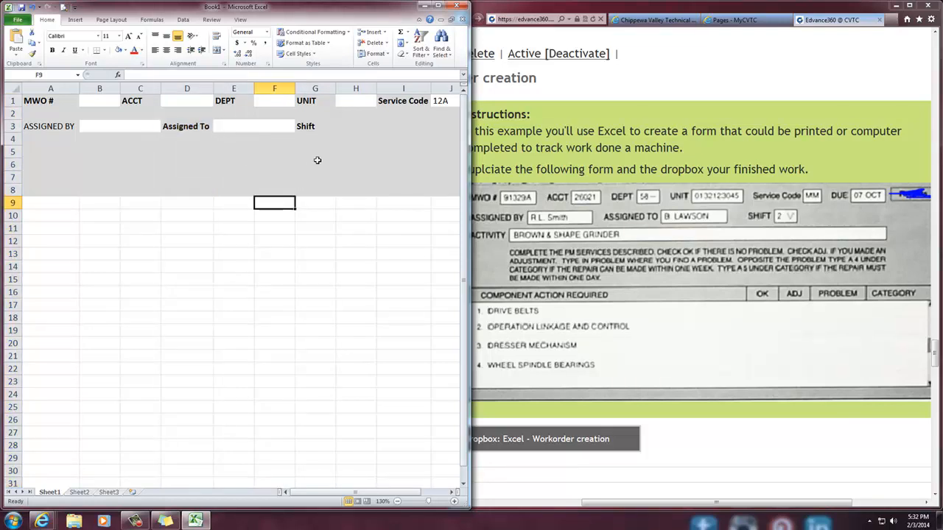
# Fill the Shift entry cell H3 with white
pyautogui.click(343, 128)
pyautogui.click(322, 126)
pyautogui.click(346, 127)
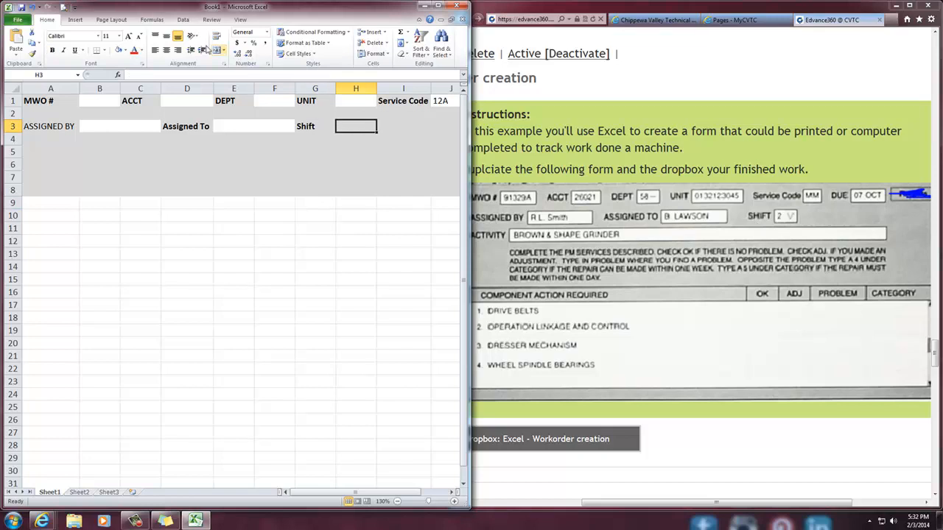
pyautogui.click(118, 49)
pyautogui.click(242, 233)
pyautogui.click(274, 130)
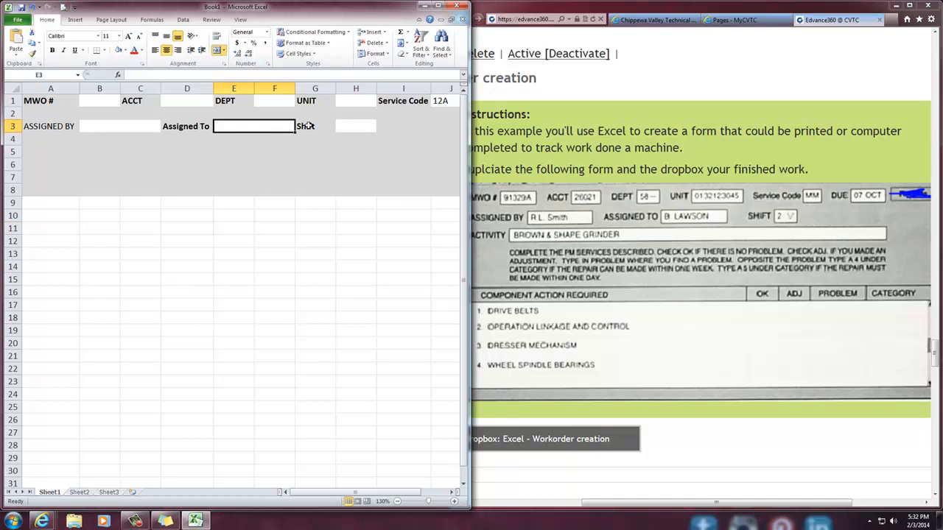
# Right-align the Shift label in G3 so it sits next to its entry cell
pyautogui.click(366, 127)
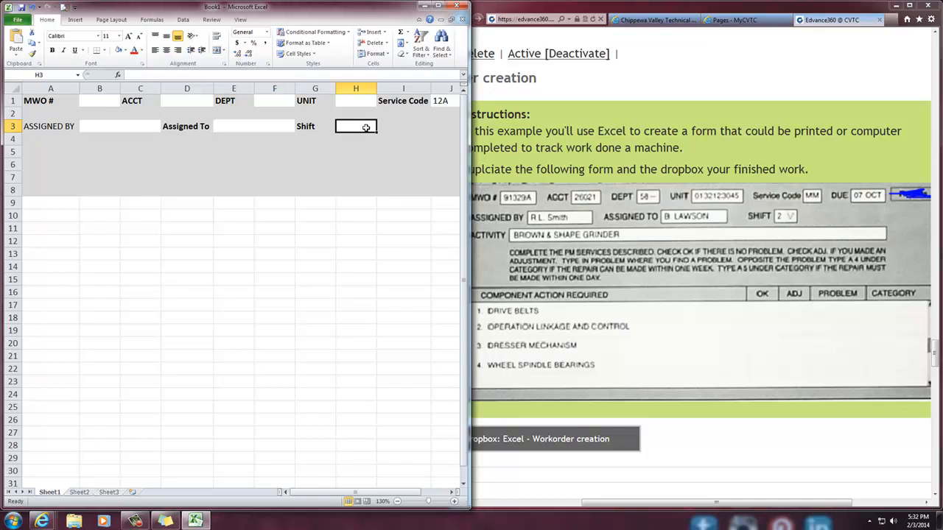
pyautogui.click(317, 131)
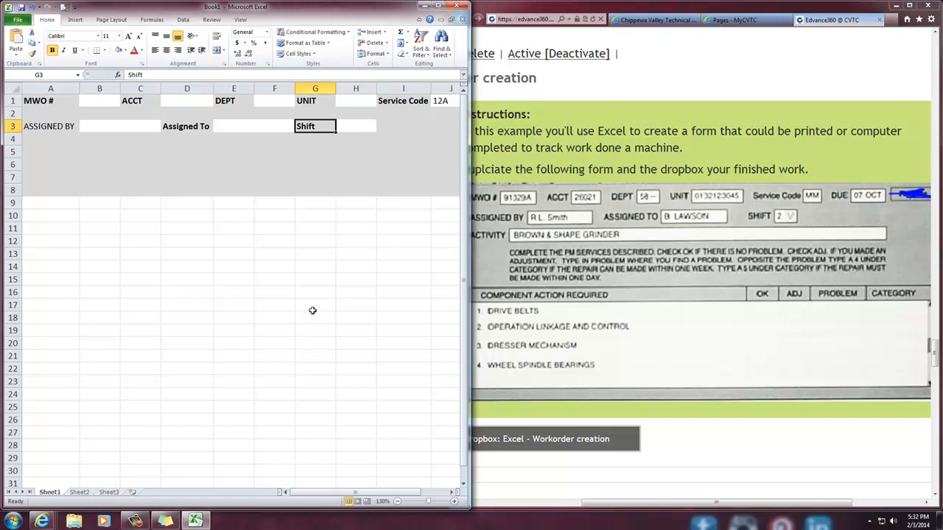
pyautogui.click(178, 50)
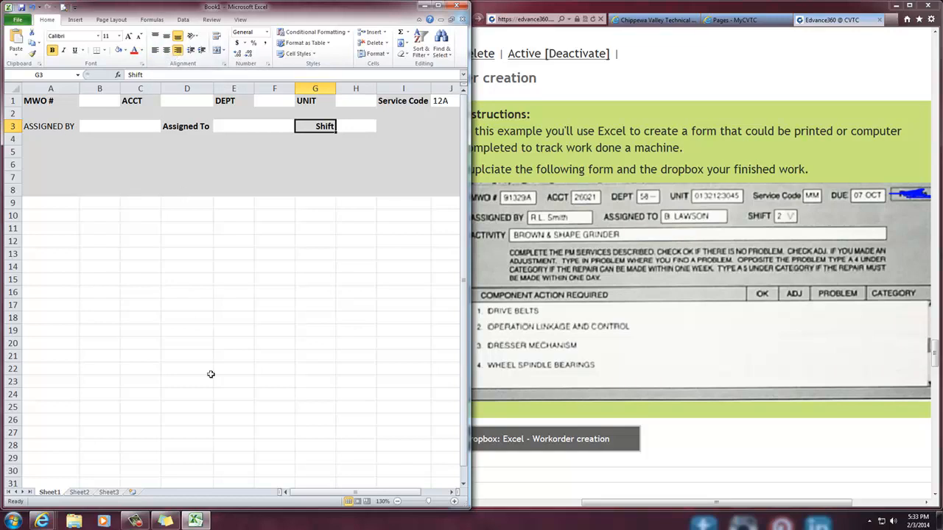
pyautogui.click(274, 353)
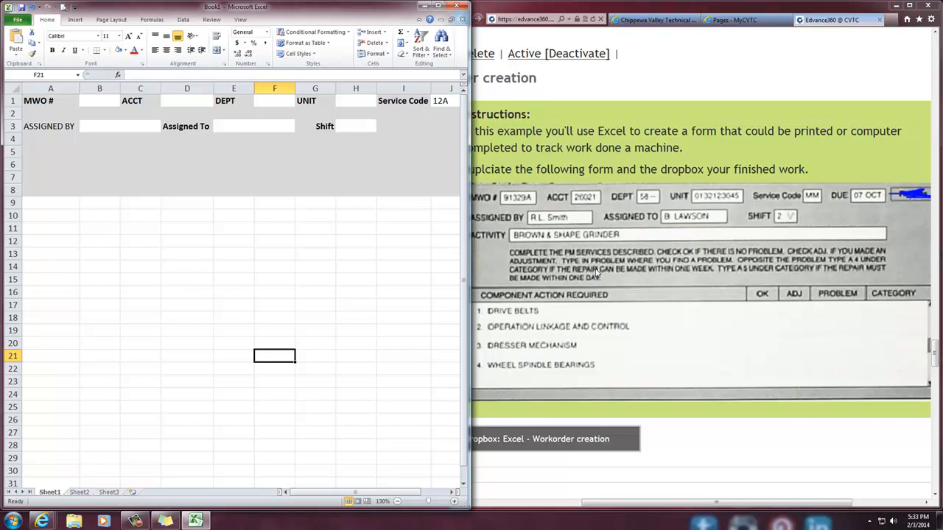
# Apply outside borders to the MWO # entry cell B1, magnifying the screen to show the border options
pyautogui.click(103, 101)
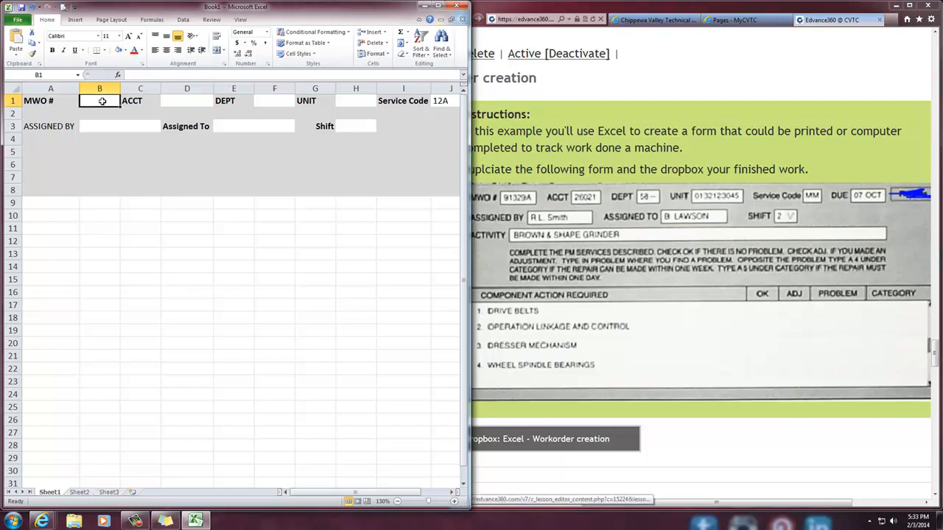
pyautogui.click(105, 50)
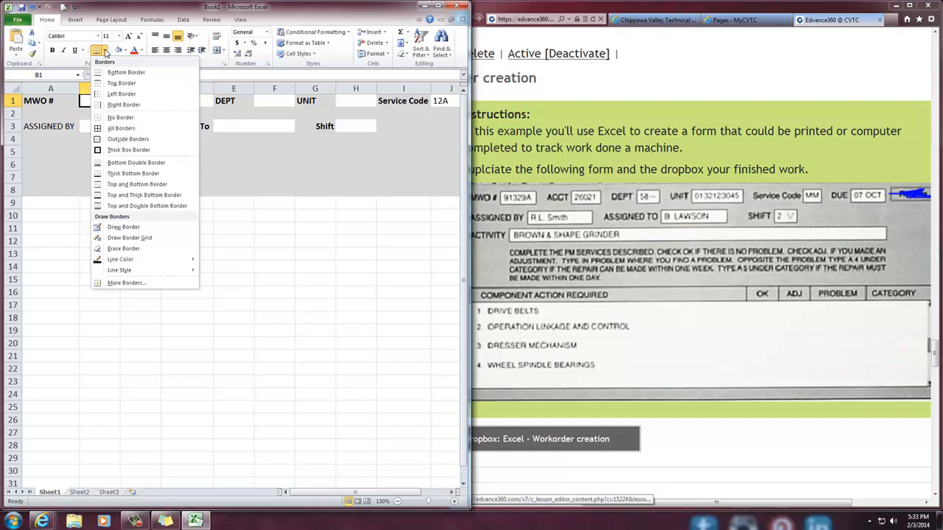
pyautogui.press('super+plus')
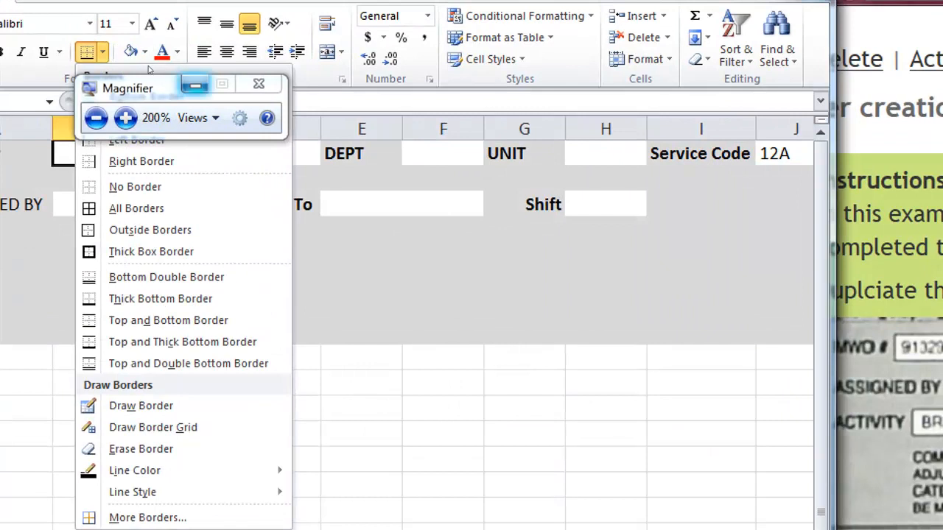
pyautogui.click(196, 86)
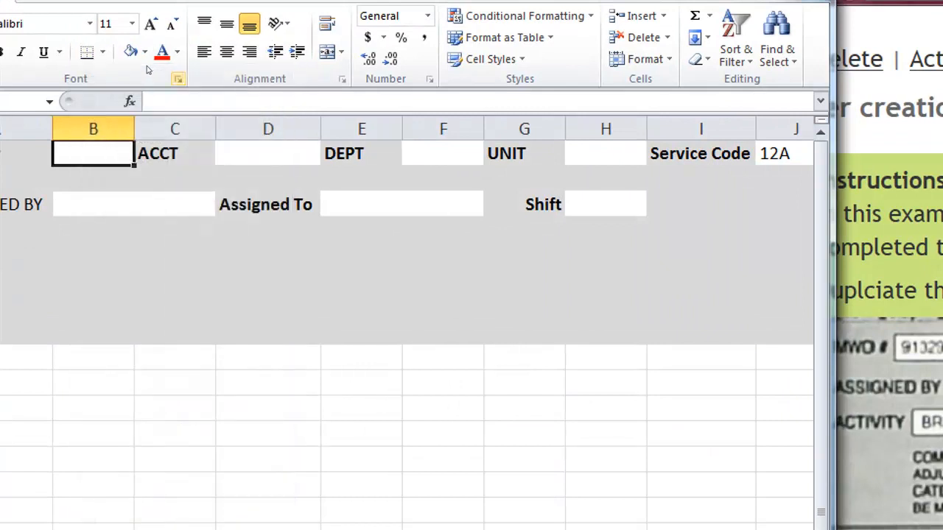
pyautogui.click(103, 52)
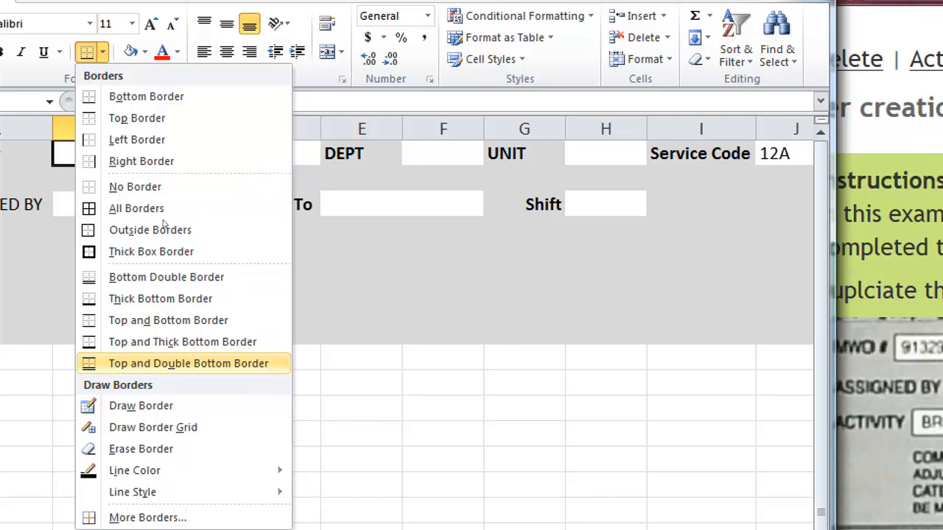
pyautogui.press('Down')
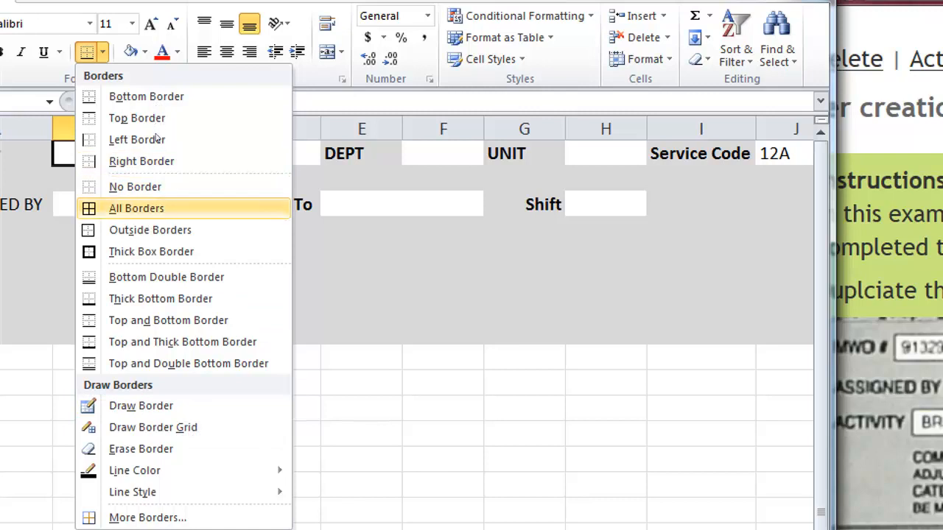
pyautogui.press('Down')
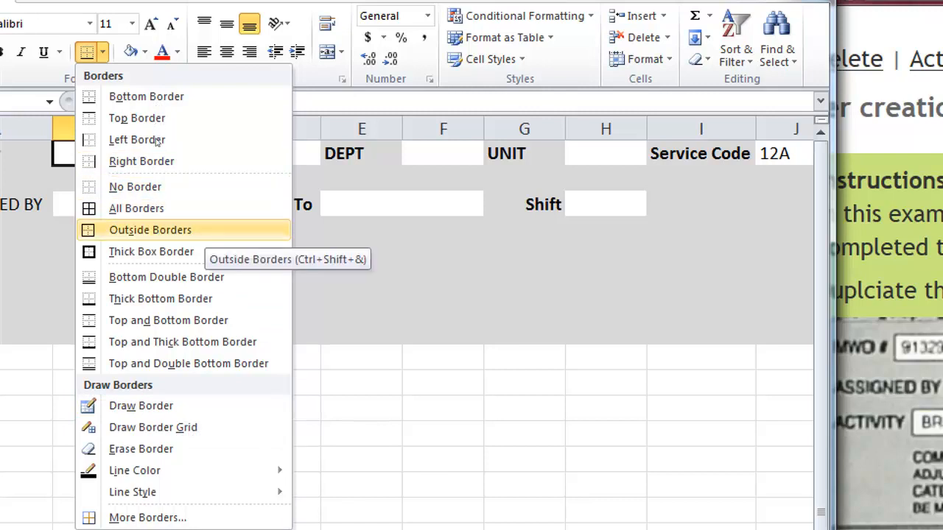
pyautogui.click(184, 230)
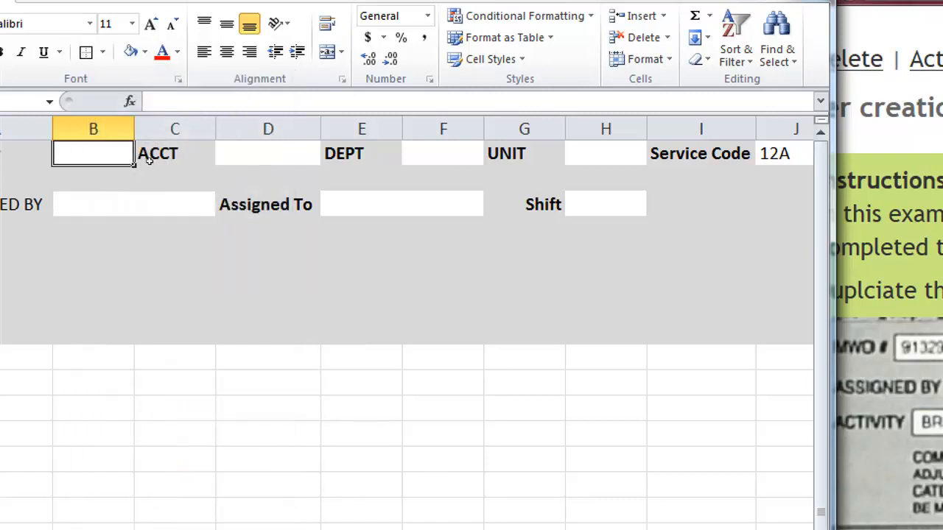
pyautogui.click(180, 280)
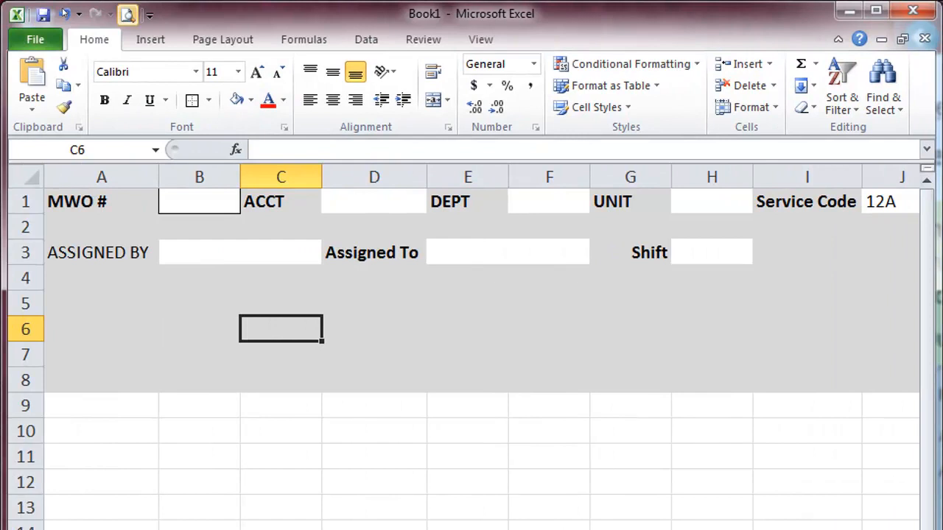
# Check the bordered MWO # cell in the print preview and return to the worksheet
pyautogui.click(23, 13)
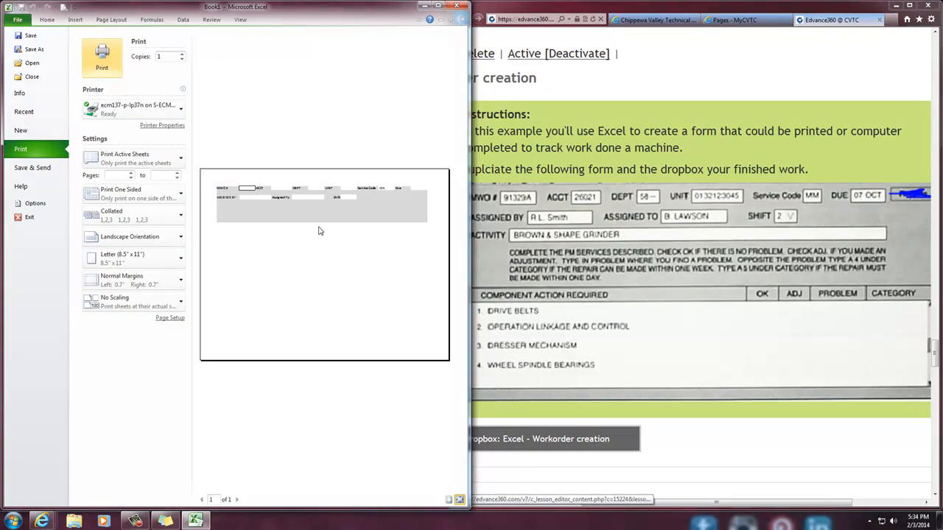
pyautogui.click(48, 22)
pyautogui.click(276, 301)
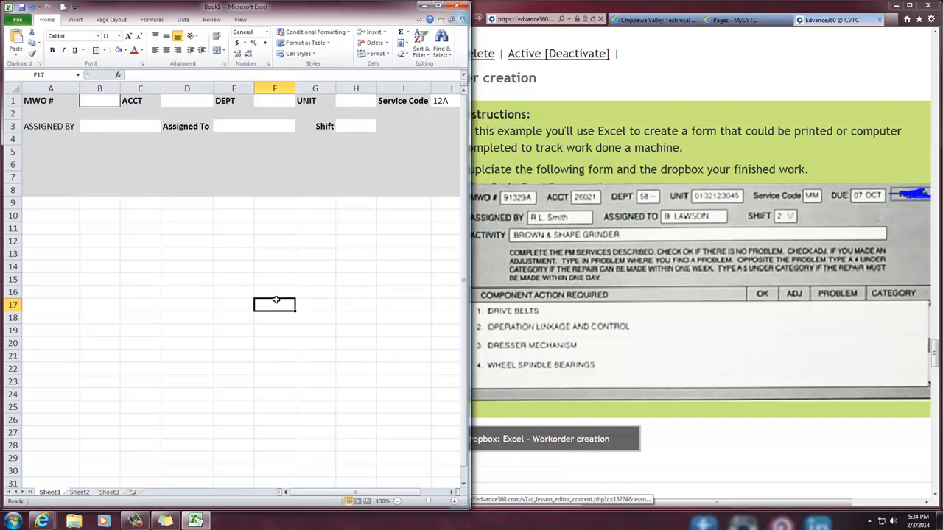
# Apply outside borders to the remaining row 1 entry cells D1, F1, H1, J1 and L1
pyautogui.click(189, 102)
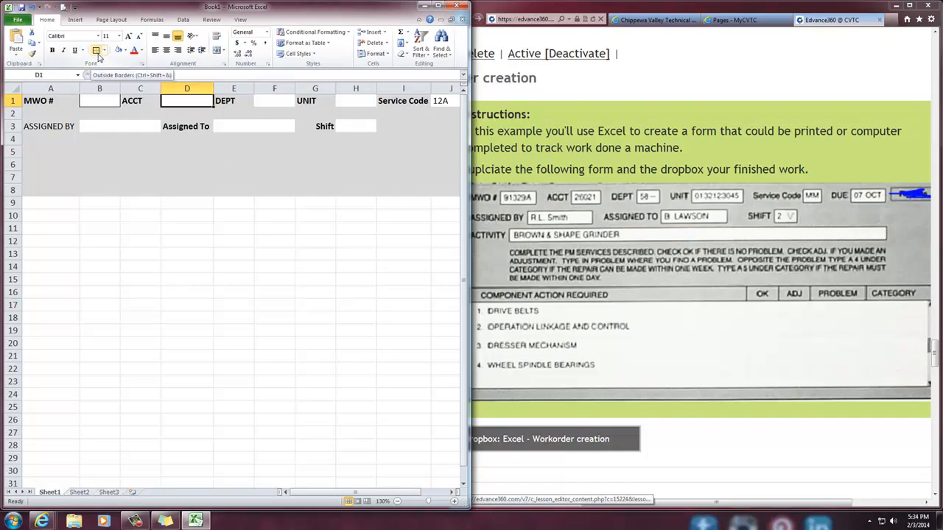
pyautogui.click(96, 51)
pyautogui.click(259, 101)
pyautogui.click(97, 51)
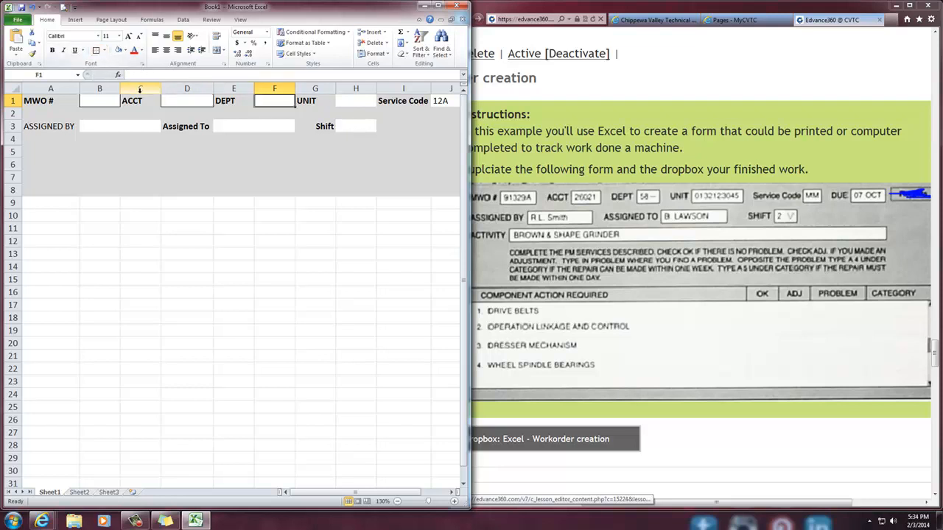
pyautogui.click(356, 101)
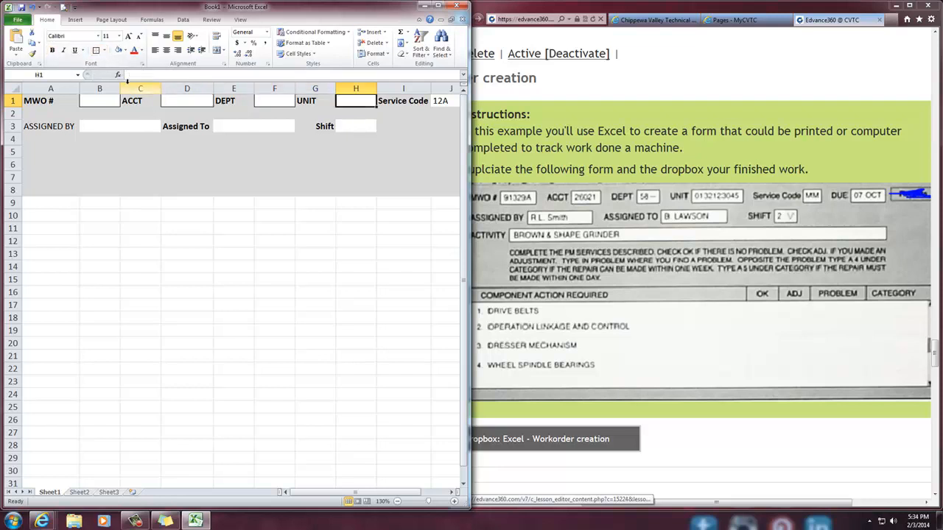
pyautogui.click(96, 50)
pyautogui.press('Right')
pyautogui.press('Right')
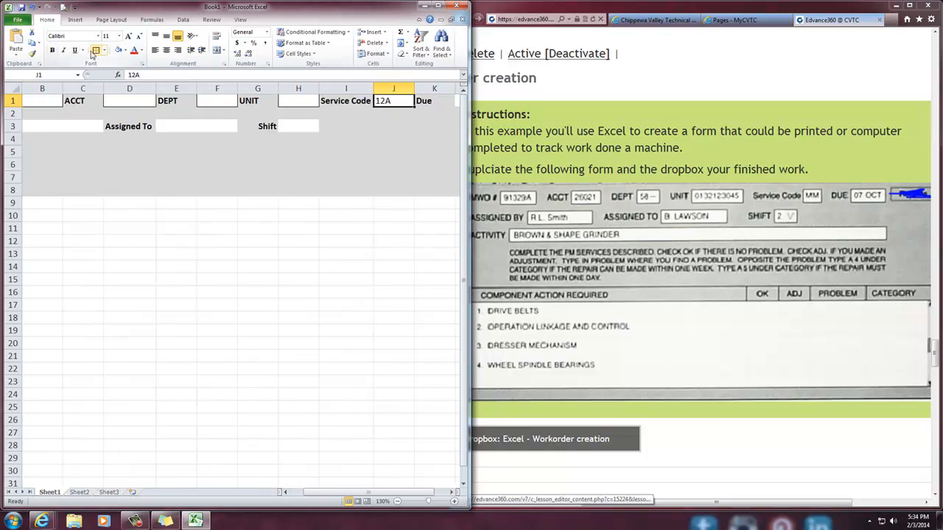
pyautogui.click(97, 51)
pyautogui.press('Right')
pyautogui.press('Right')
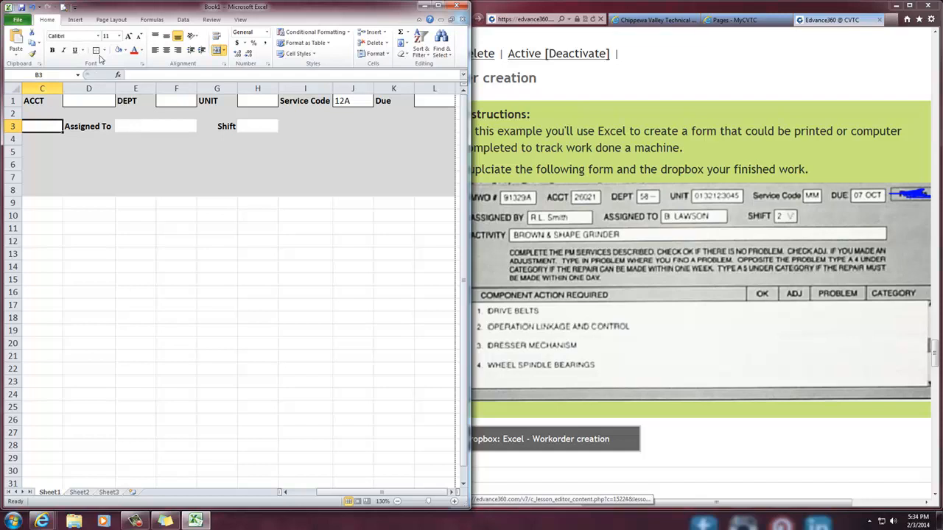
# Apply outside borders to the row 3 entry cells for Assigned By (B3:C3), Assigned To (E3:F3) and Shift (H3)
pyautogui.press('Right')
pyautogui.press('Right')
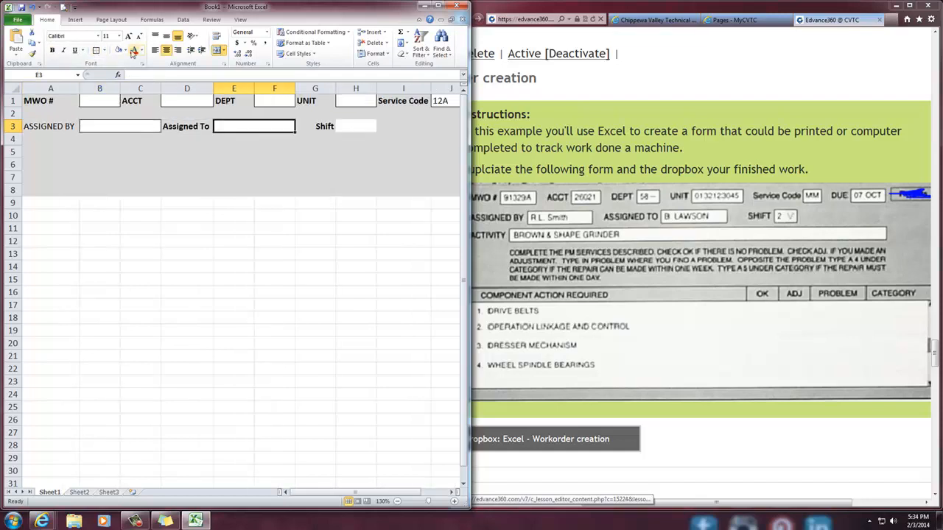
pyautogui.press('Right')
pyautogui.press('Right')
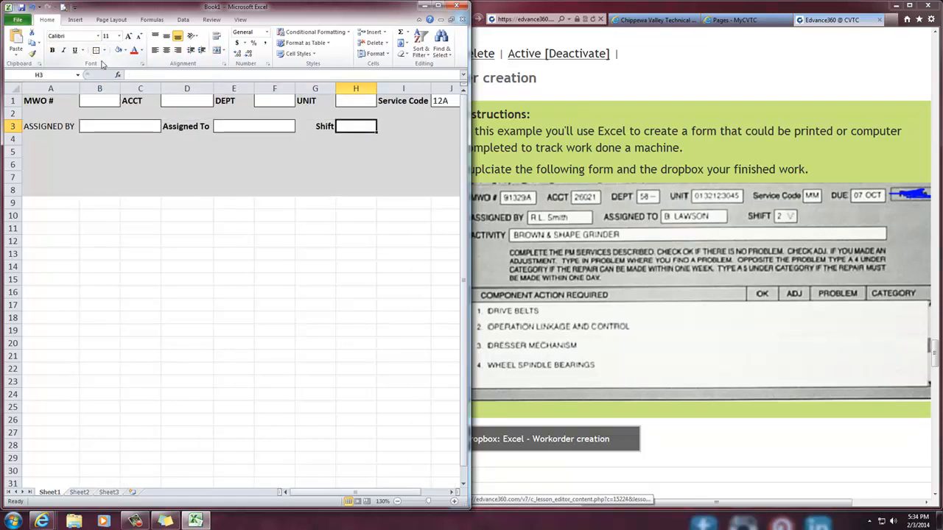
pyautogui.click(96, 51)
pyautogui.click(173, 267)
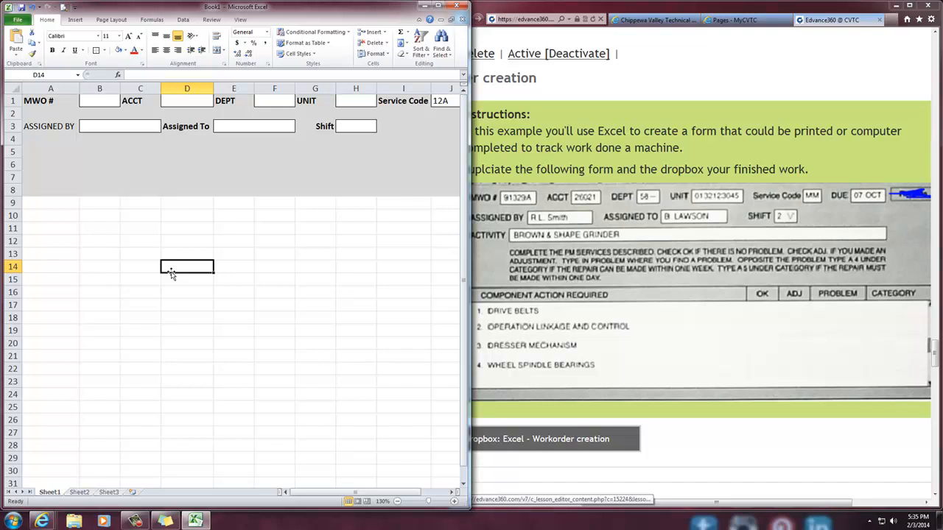
# Check the reference form and enter the label ACTIVITY in A5
pyautogui.click(505, 261)
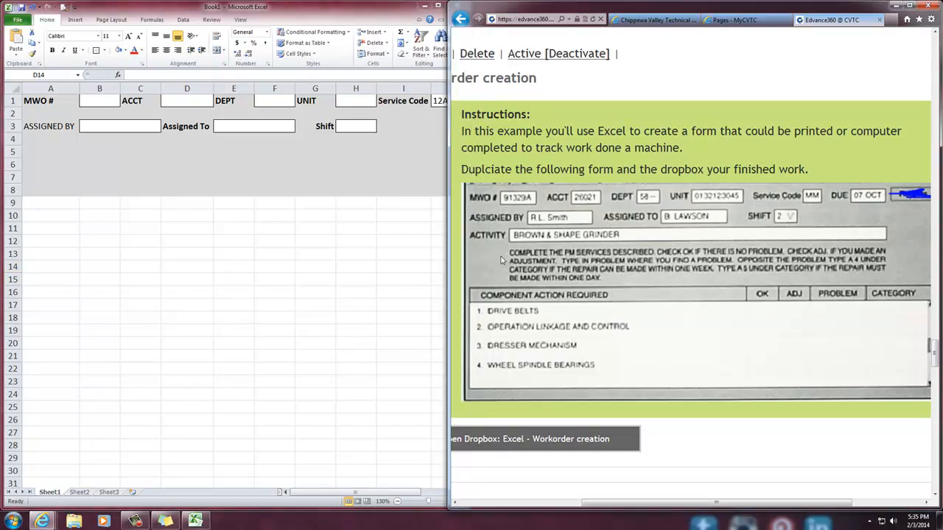
pyautogui.click(31, 150)
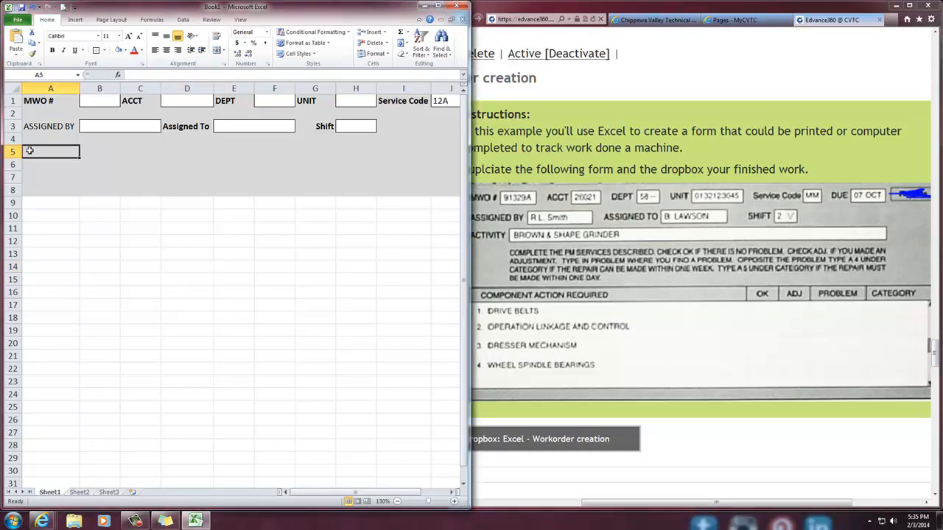
pyautogui.write('ac')
pyautogui.press('BackSpace')
pyautogui.write('ACTIVITY')
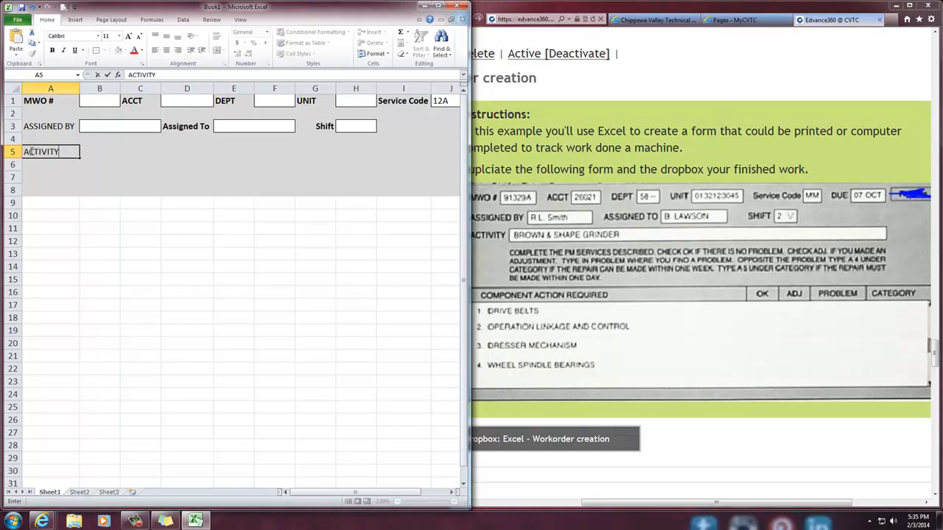
pyautogui.press('Tab')
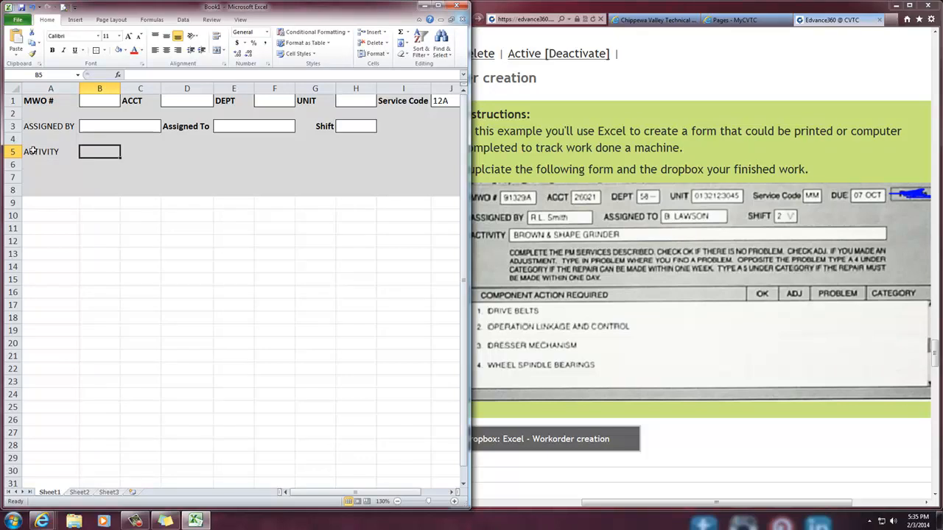
# Merge and center B5:K5 as the Activity entry box and format it with a white fill and outside borders
pyautogui.moveTo(99, 152); pyautogui.dragTo(367, 151)
pyautogui.moveTo(372, 494); pyautogui.dragTo(334, 496)
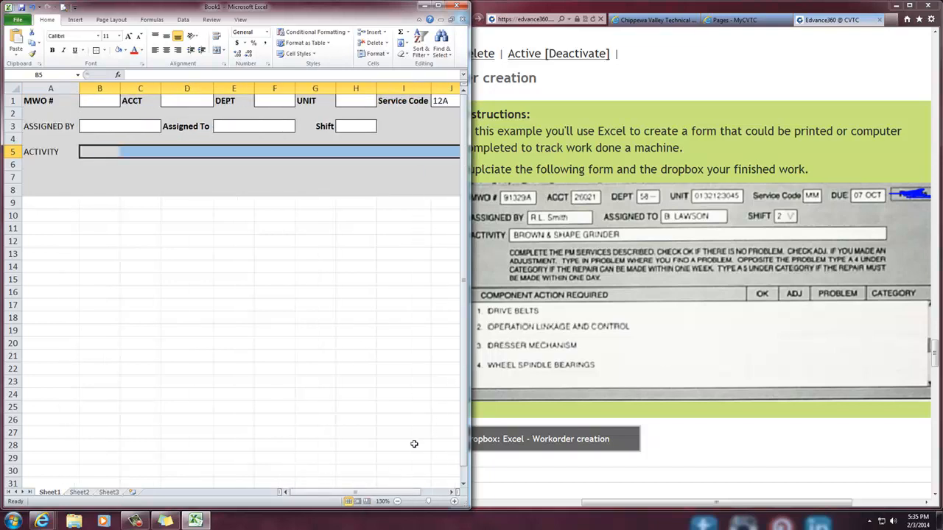
pyautogui.doubleClick(434, 8)
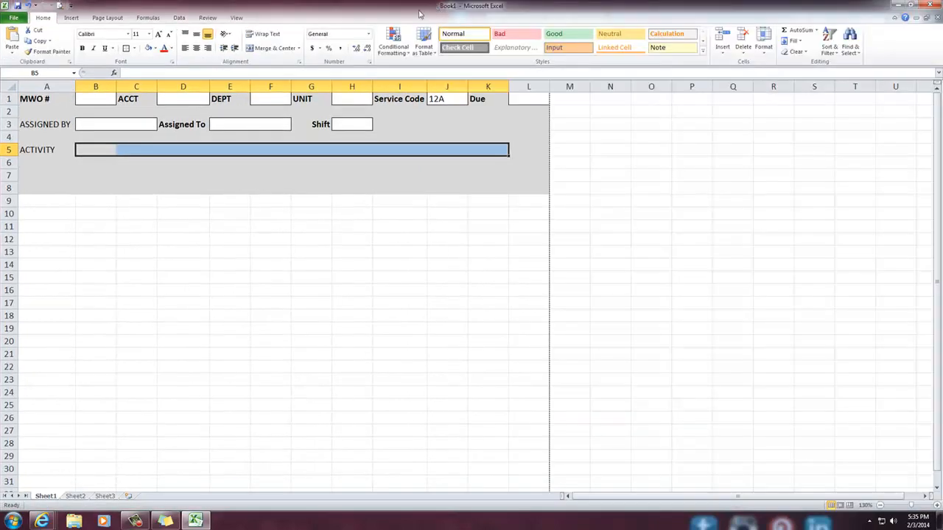
pyautogui.click(299, 48)
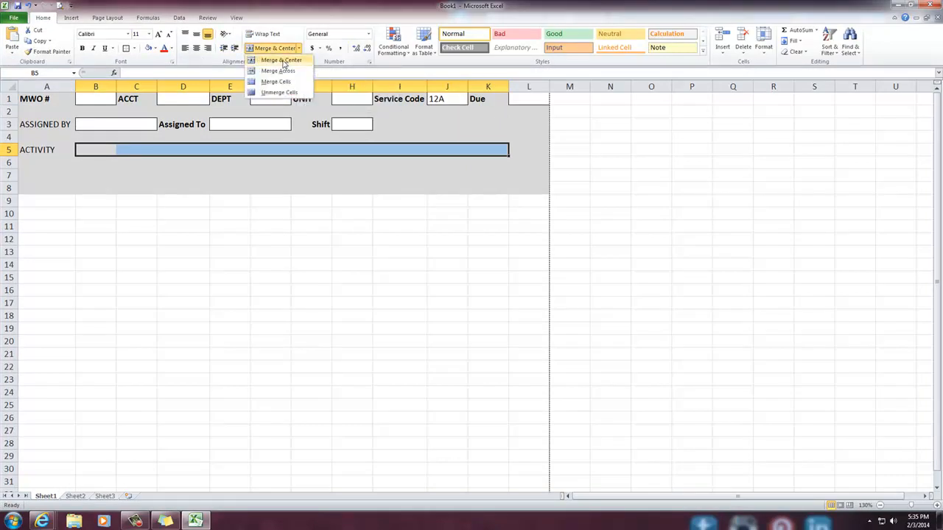
pyautogui.click(279, 58)
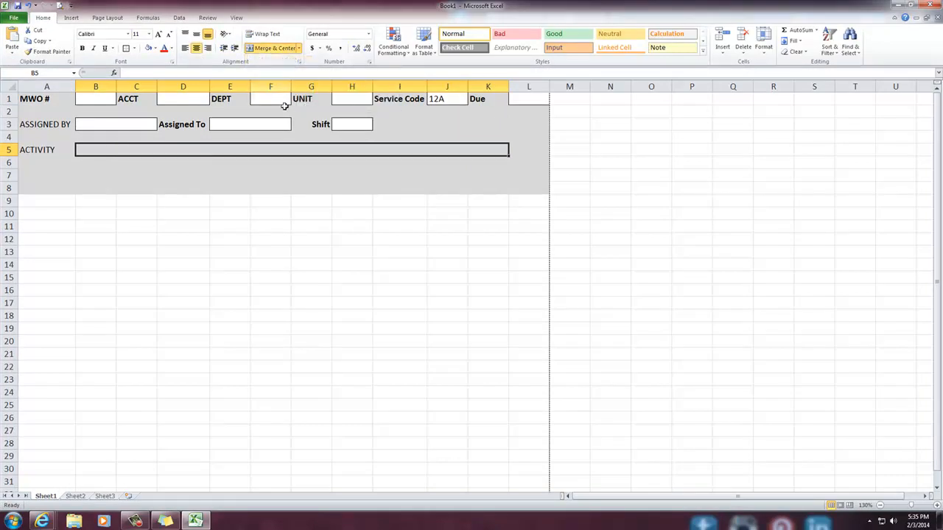
pyautogui.click(148, 48)
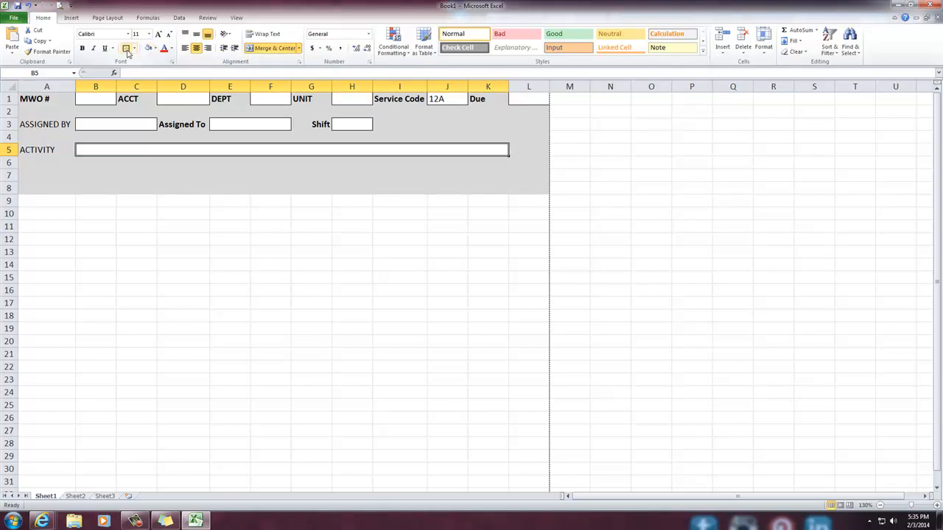
pyautogui.click(172, 254)
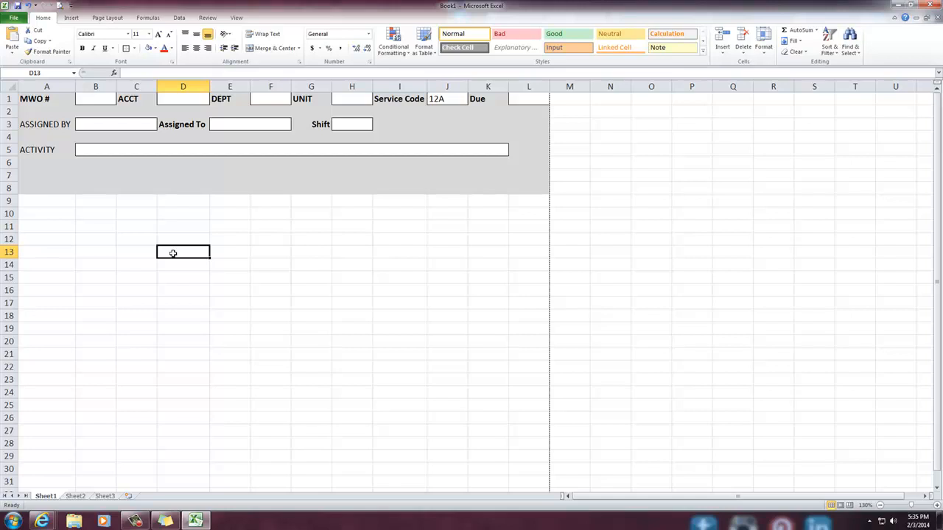
# Make the ACTIVITY label in A5 and the ASSIGNED BY label in A3 bold
pyautogui.click(35, 151)
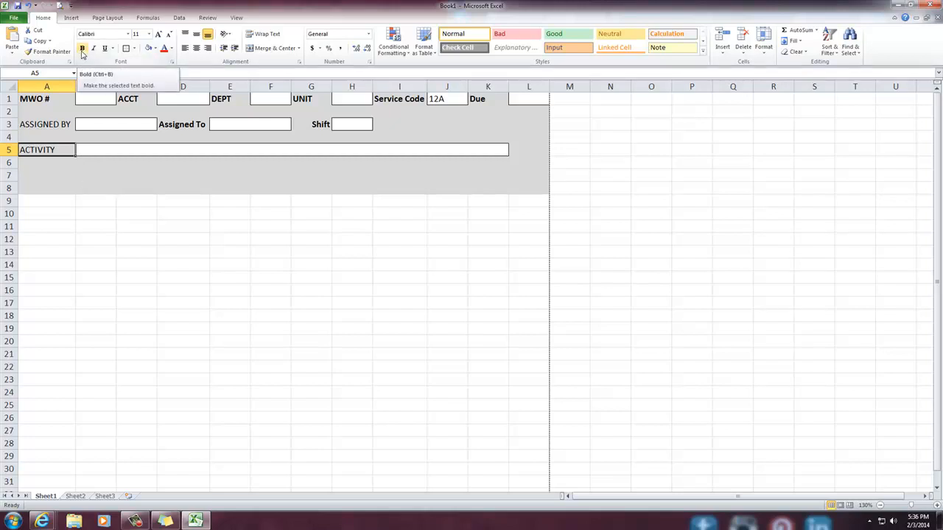
pyautogui.click(82, 49)
pyautogui.click(41, 126)
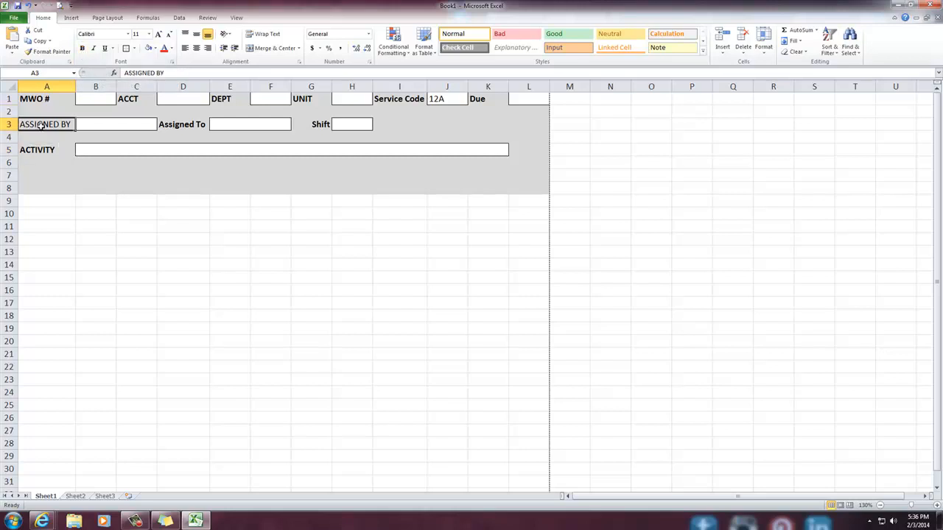
pyautogui.hotkey('ctrl', 'b')
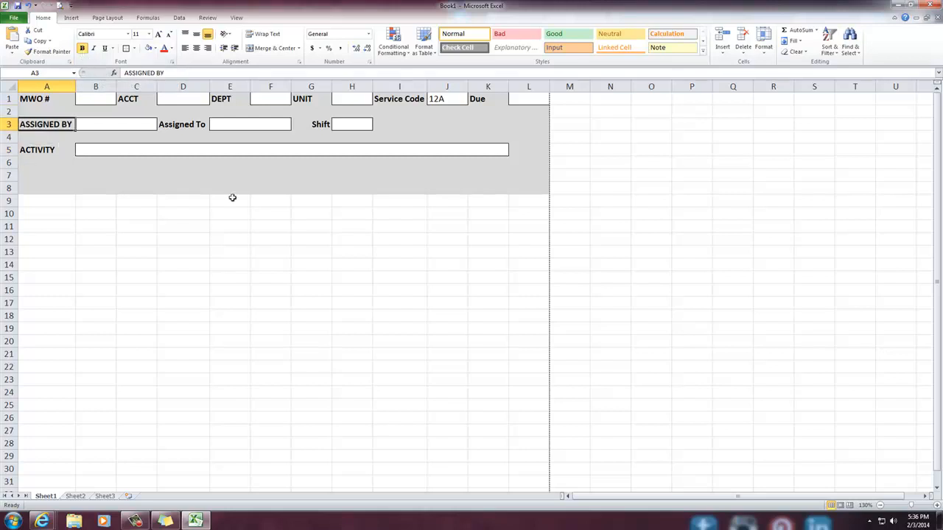
# Place the workbook beside the reference page, widen it to show column L, and extend the gray form background over A8:L20
pyautogui.moveTo(554, 7); pyautogui.dragTo(1, 4)
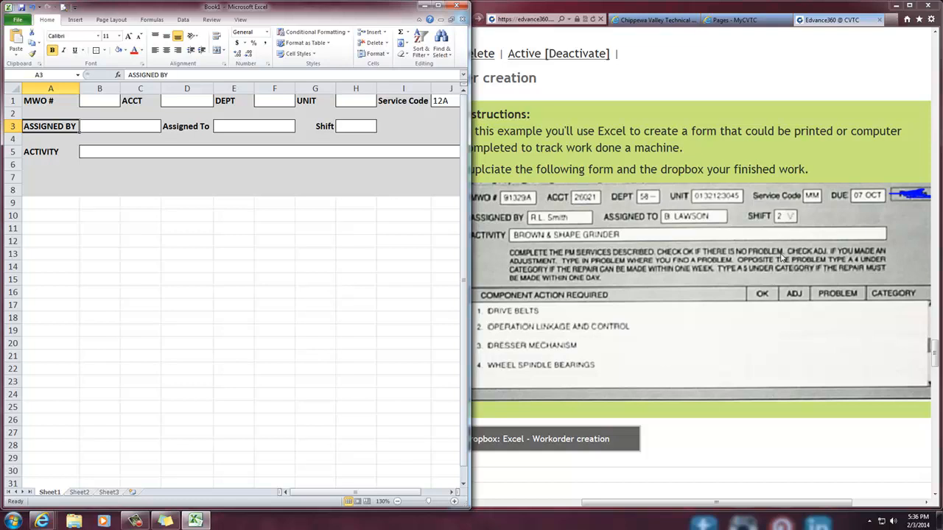
pyautogui.click(31, 191)
pyautogui.moveTo(31, 191); pyautogui.dragTo(324, 231)
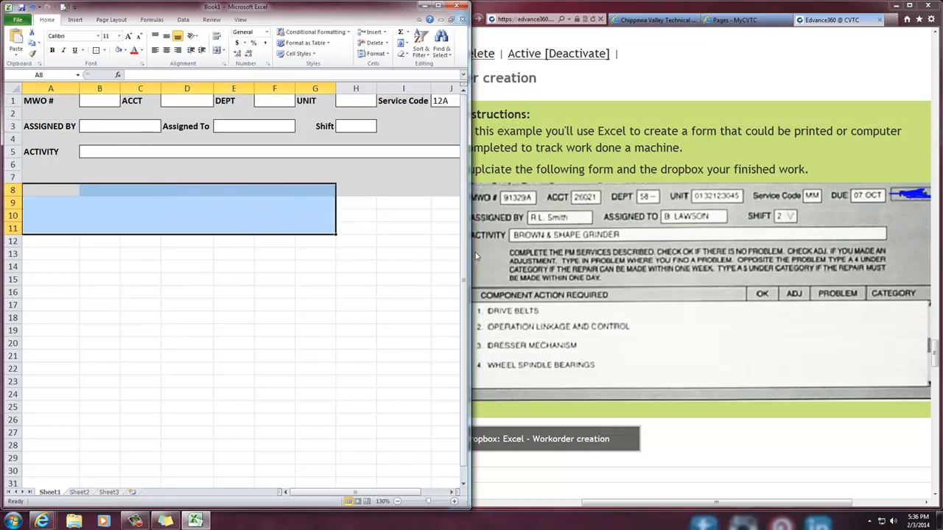
pyautogui.moveTo(470, 252); pyautogui.dragTo(725, 249)
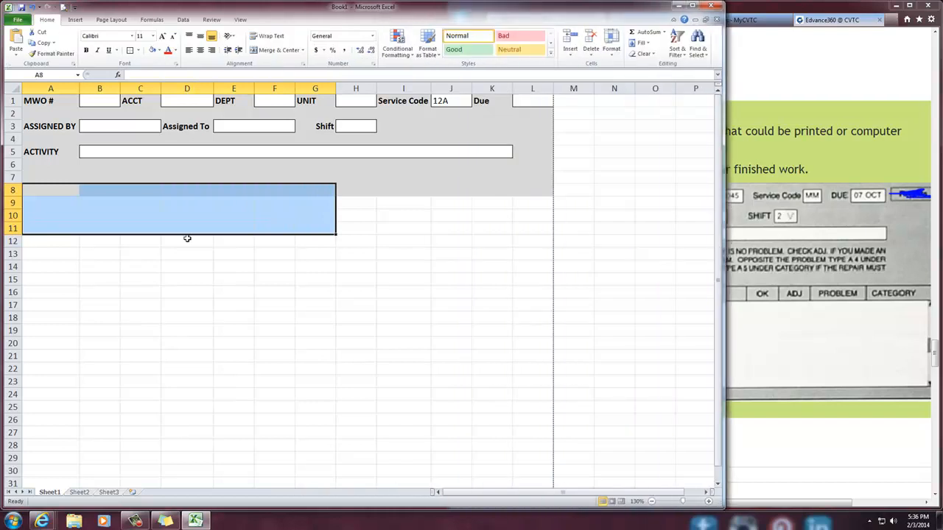
pyautogui.click(325, 231)
pyautogui.moveTo(36, 189); pyautogui.dragTo(528, 342)
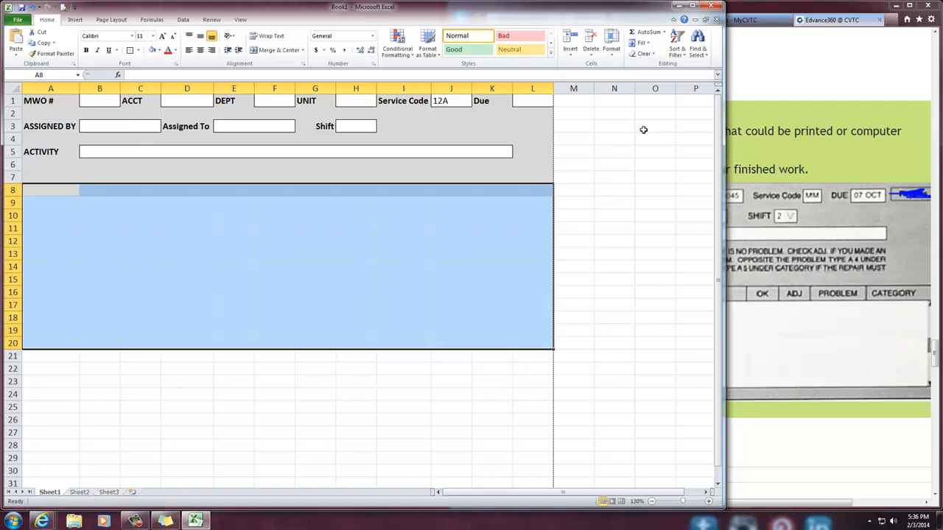
pyautogui.click(486, 470)
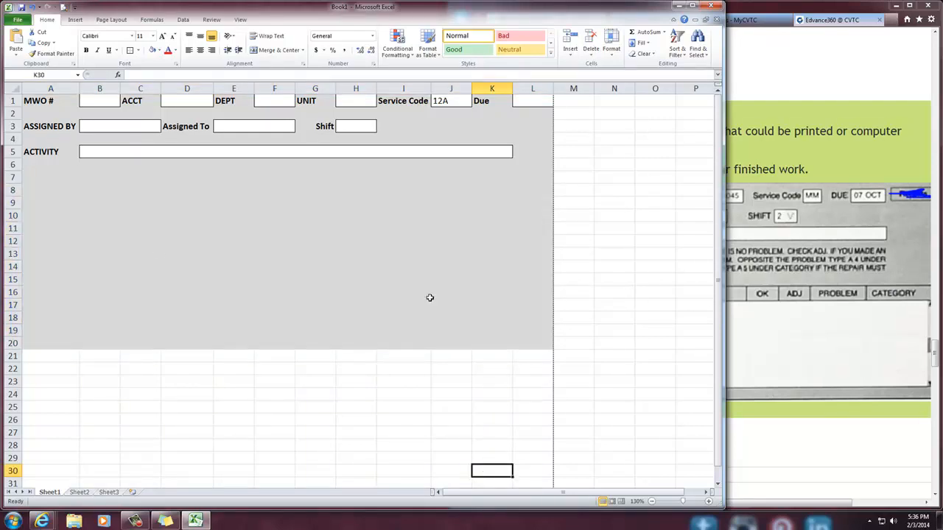
# Following the reference form, merge and center B8:K12 as the instructions box and give it a white fill and outside borders
pyautogui.click(838, 327)
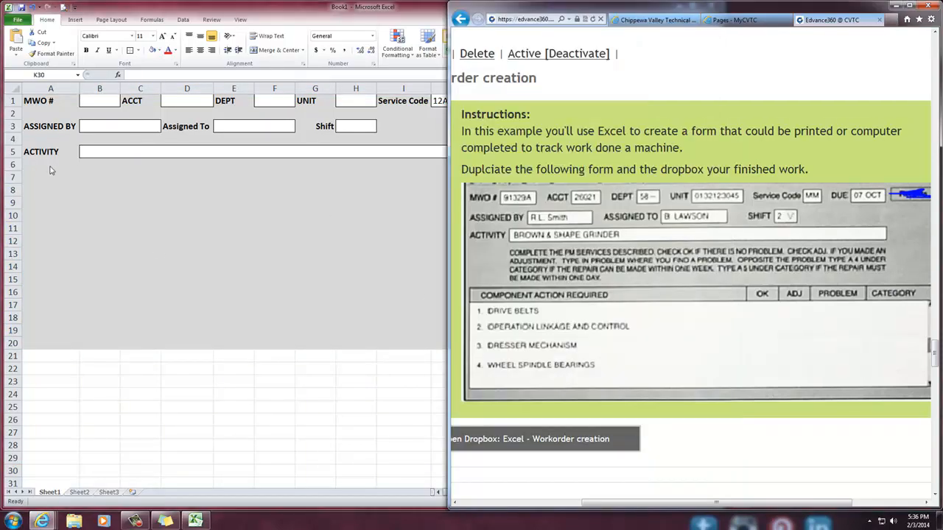
pyautogui.click(94, 189)
pyautogui.click(112, 187)
pyautogui.moveTo(114, 188); pyautogui.dragTo(476, 237)
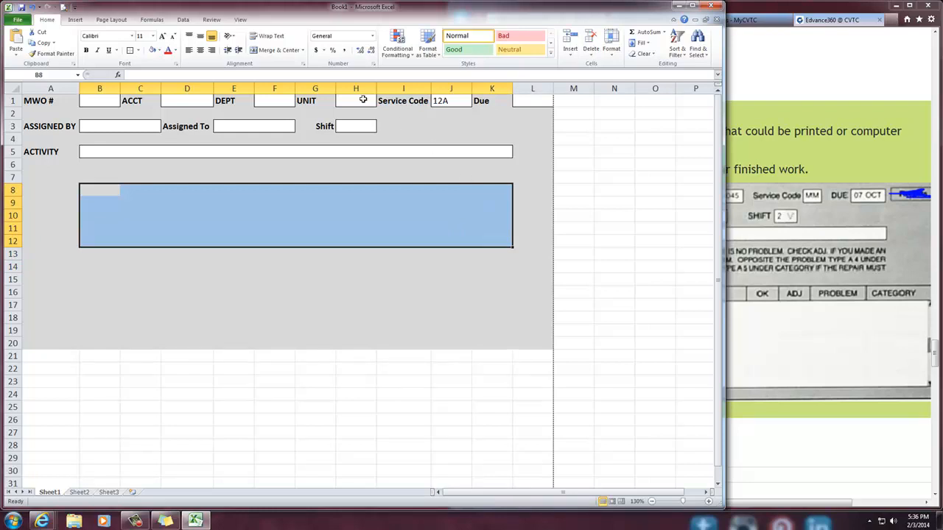
pyautogui.click(269, 51)
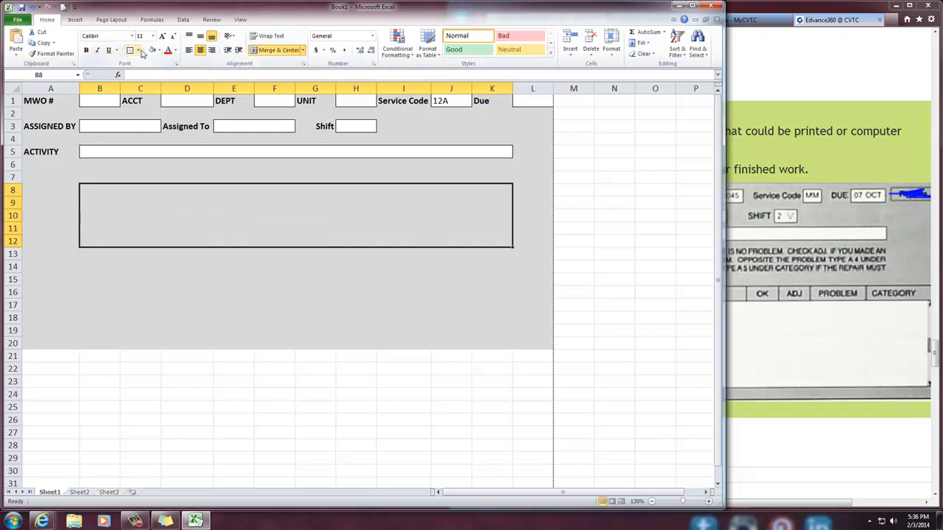
pyautogui.click(152, 51)
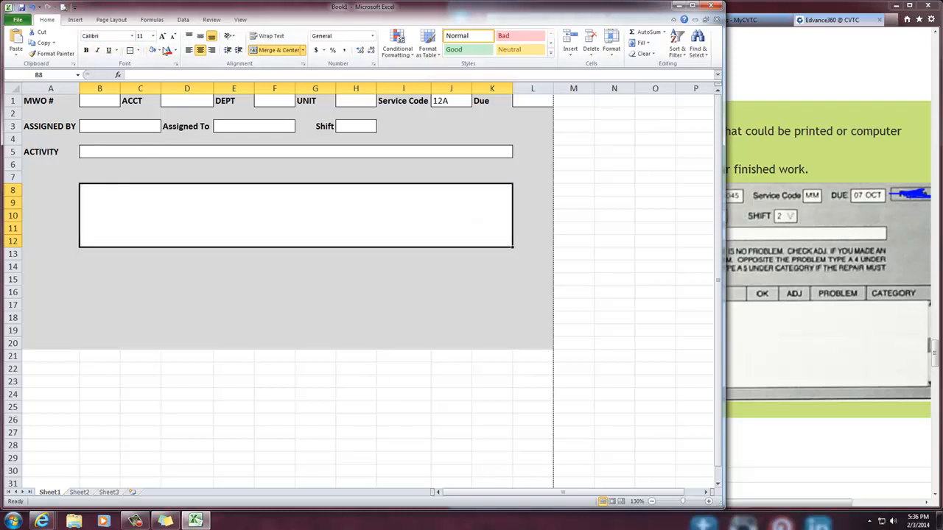
pyautogui.click(129, 50)
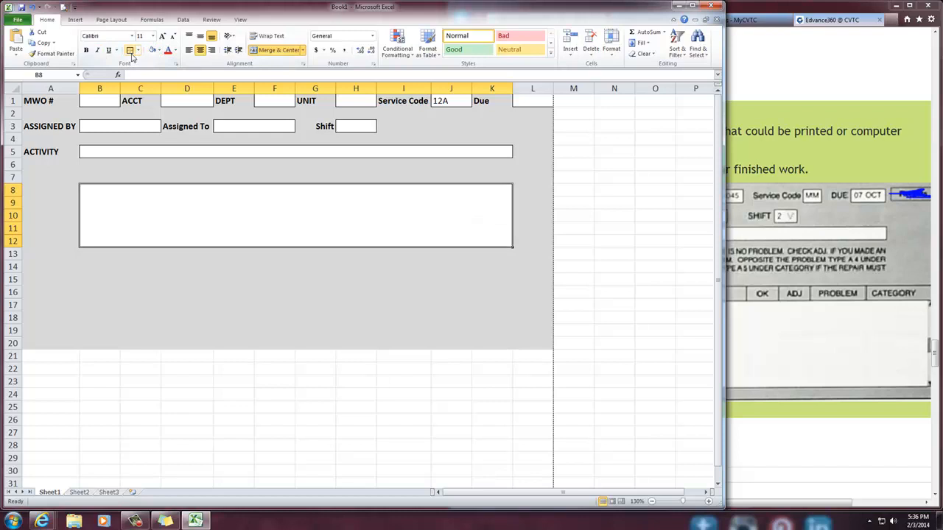
# Enter the sample text "This is the text that will be in the box. I have to type the text all at one time." in the merged B8 box
pyautogui.doubleClick(124, 202)
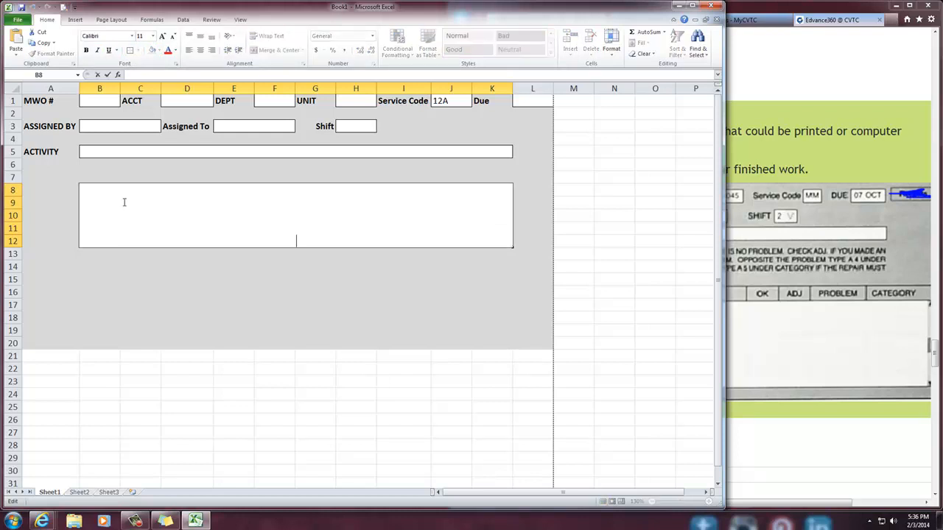
pyautogui.write('This is the text  t')
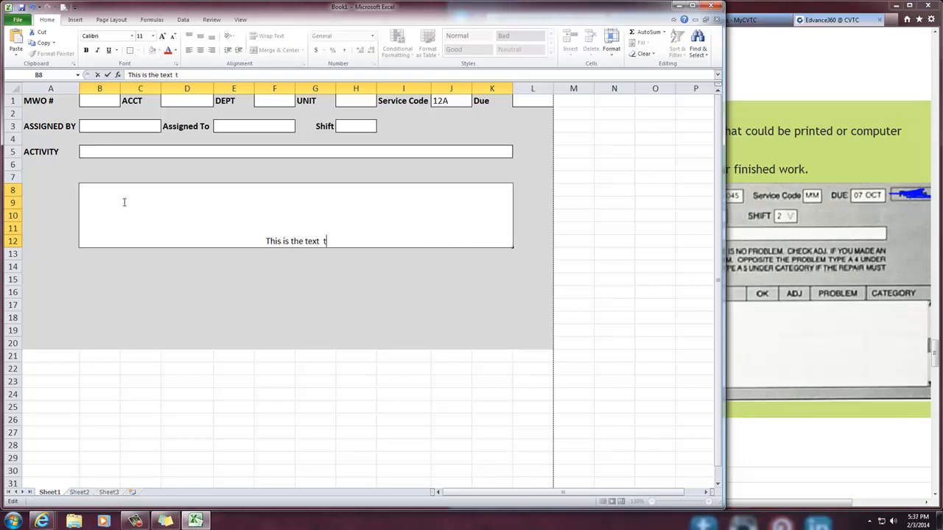
pyautogui.write('hat will be in the ')
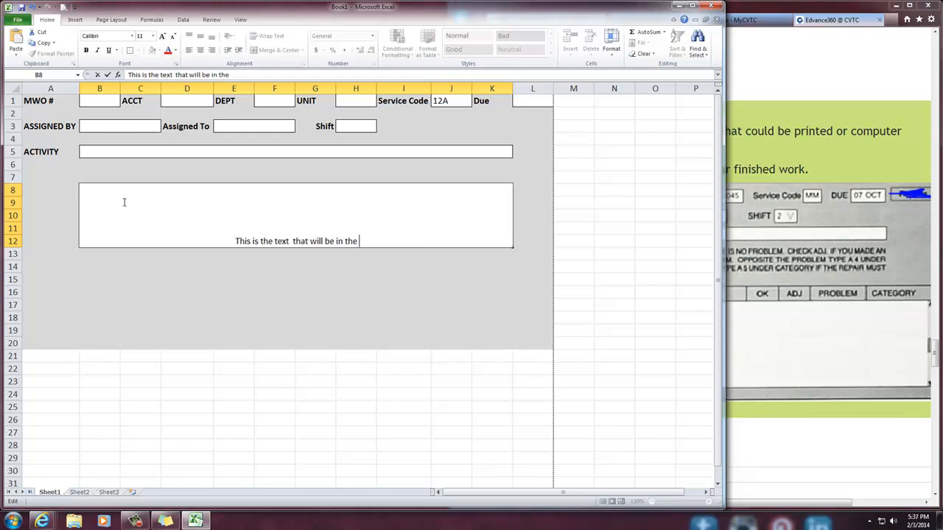
pyautogui.write('box.  I have to')
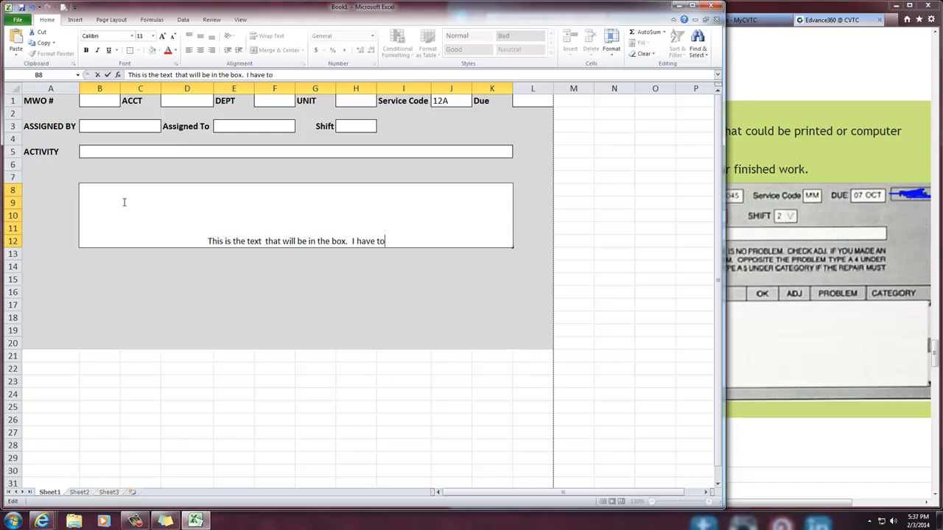
pyautogui.write(' type the text')
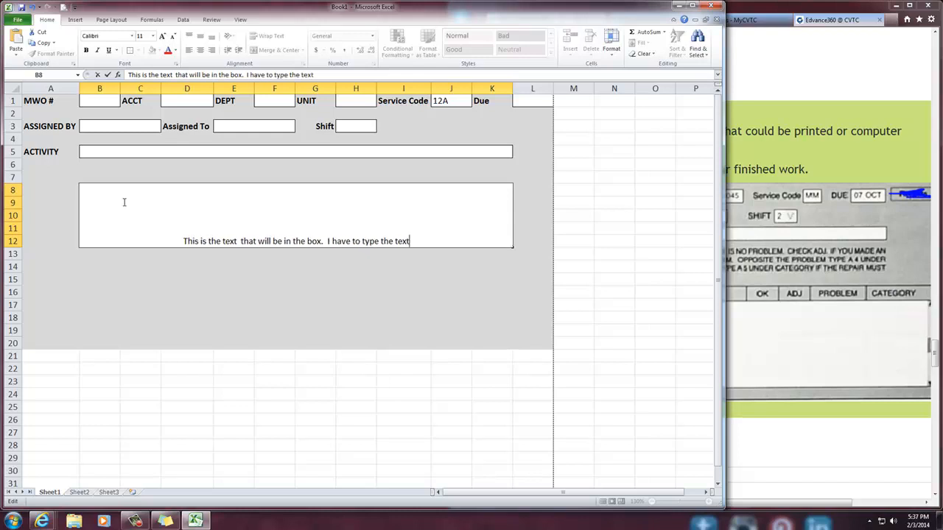
pyautogui.write(' all at one time.')
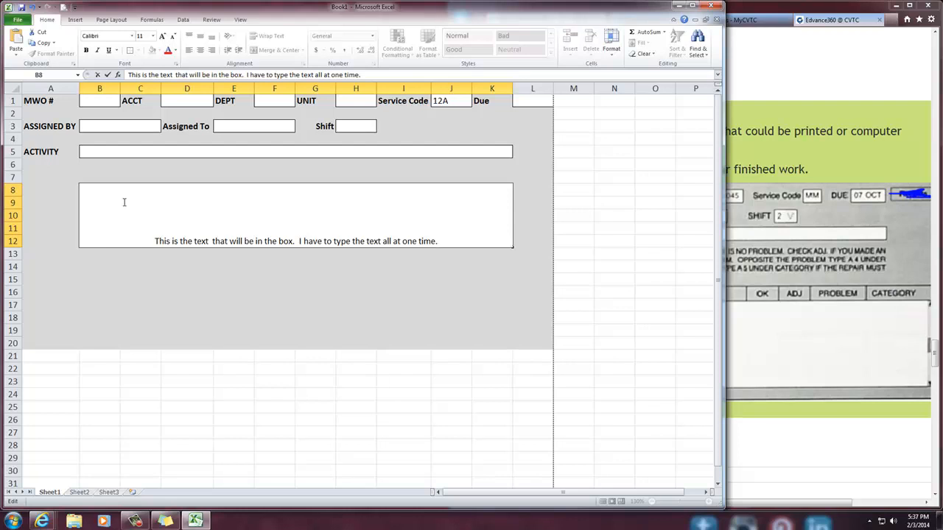
# Copy the sample text in the B8 box, paste it repeatedly after the original, and commit the entry
pyautogui.moveTo(442, 241); pyautogui.dragTo(140, 236)
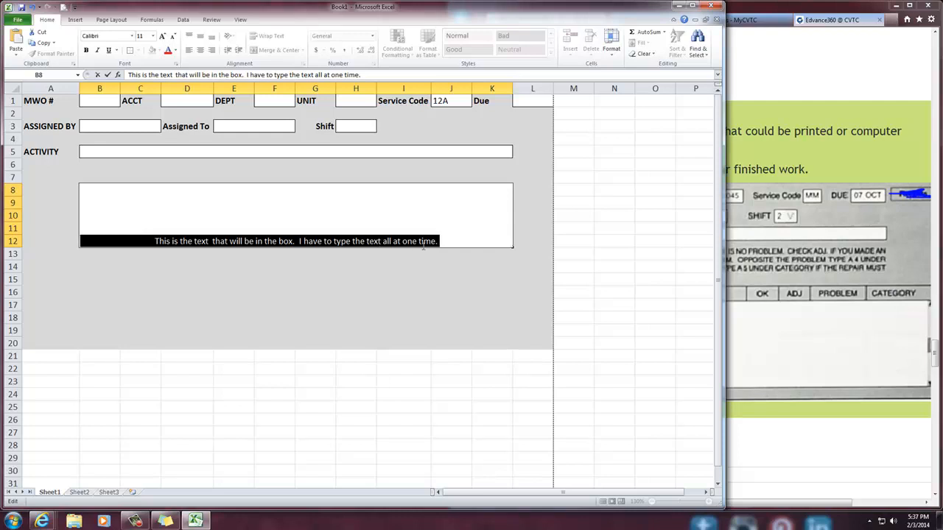
pyautogui.click(453, 241)
pyautogui.hotkey('ctrl', 'v')
pyautogui.hotkey('ctrl', 'v')
pyautogui.hotkey('ctrl', 'v')
pyautogui.hotkey('ctrl', 'v')
pyautogui.hotkey('ctrl', 'v')
pyautogui.hotkey('ctrl', 'v')
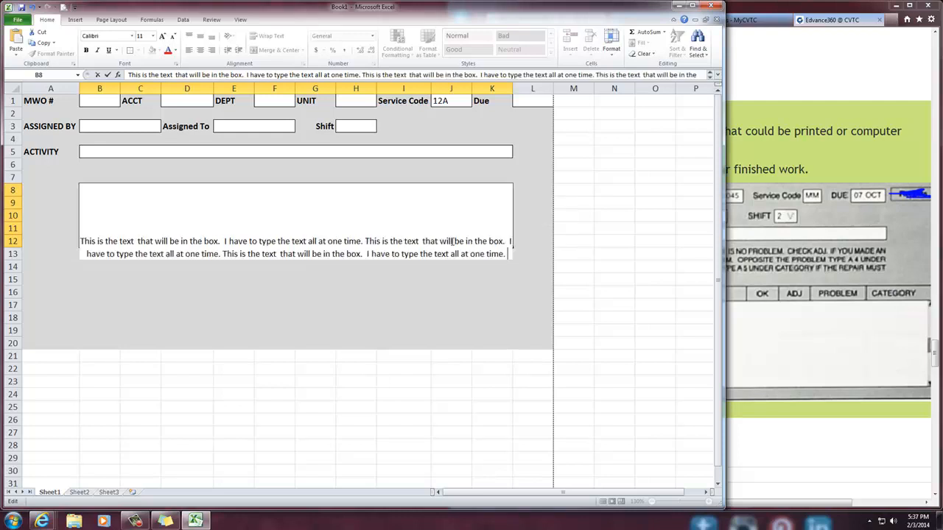
pyautogui.press('Return')
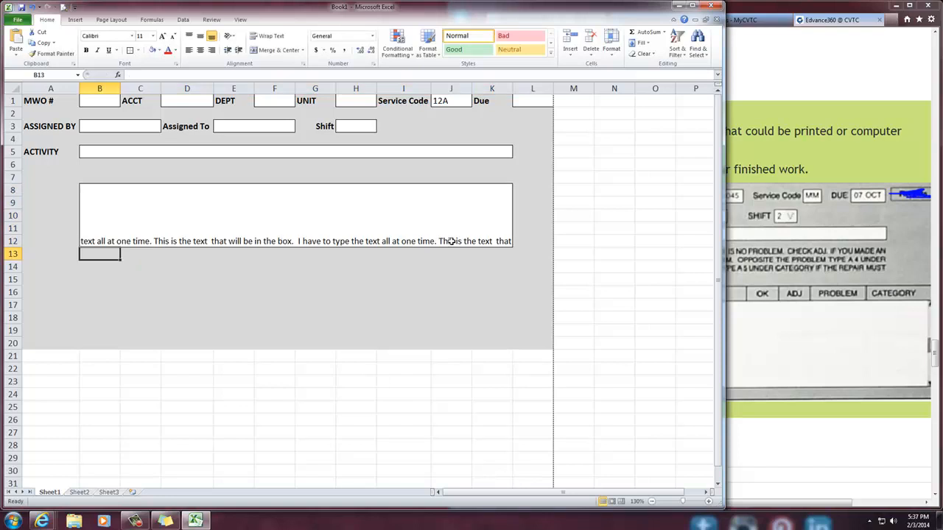
# Narrow the workbook window to uncover the reference form and make the text in the merged B8:K12 instructions box bold
pyautogui.click(314, 231)
pyautogui.click(394, 457)
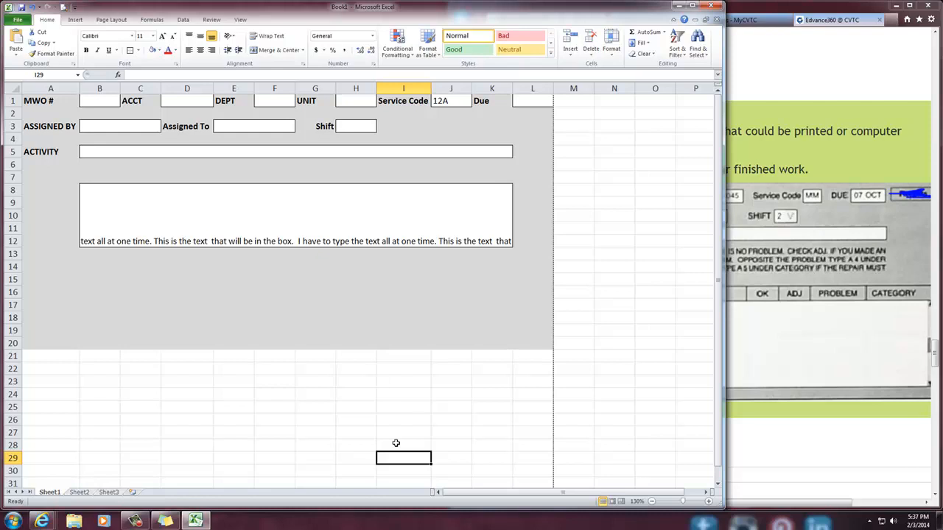
pyautogui.moveTo(379, 9); pyautogui.dragTo(3, 14)
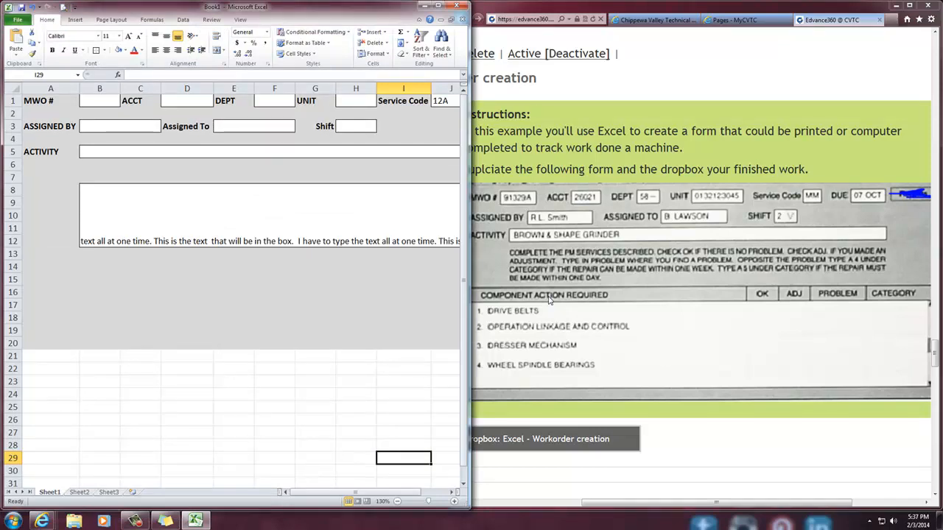
pyautogui.click(265, 210)
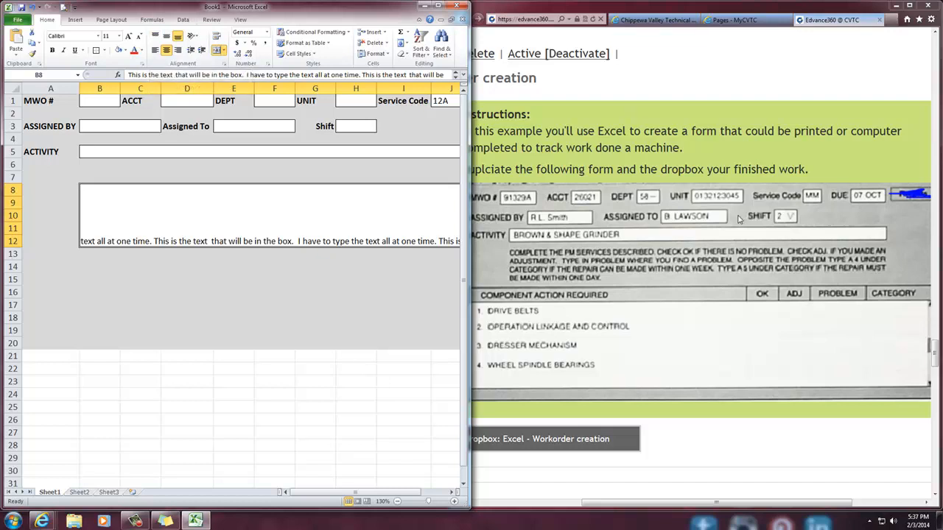
pyautogui.click(676, 272)
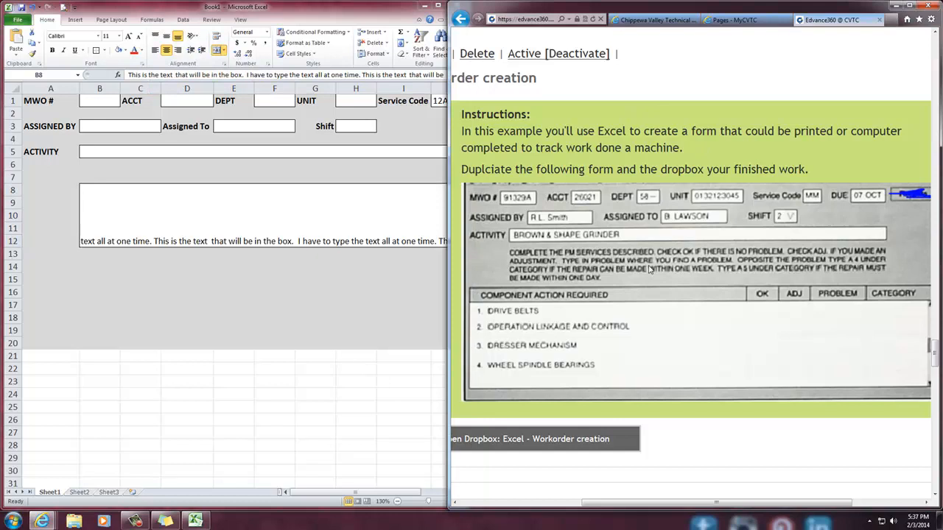
pyautogui.click(248, 199)
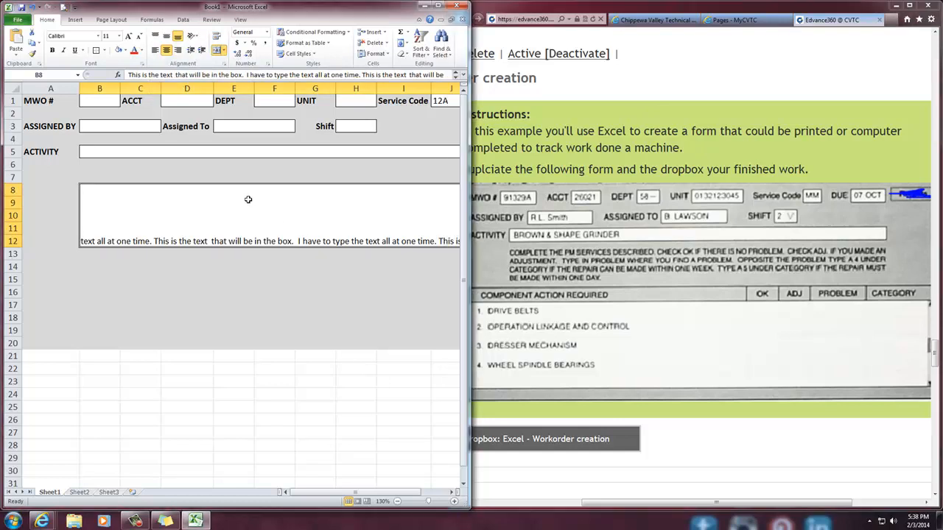
pyautogui.hotkey('ctrl', 'b')
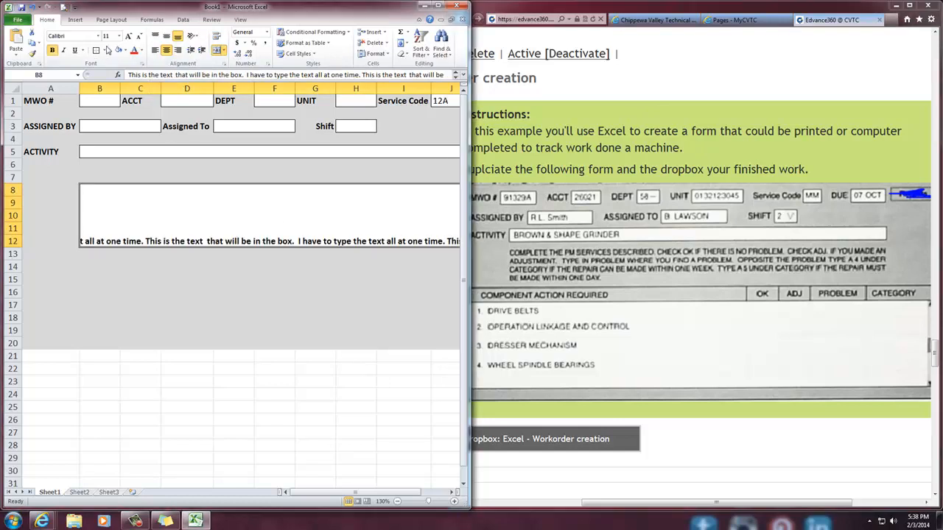
# Set the background of the merged B8:K12 instructions box to No Fill
pyautogui.click(126, 50)
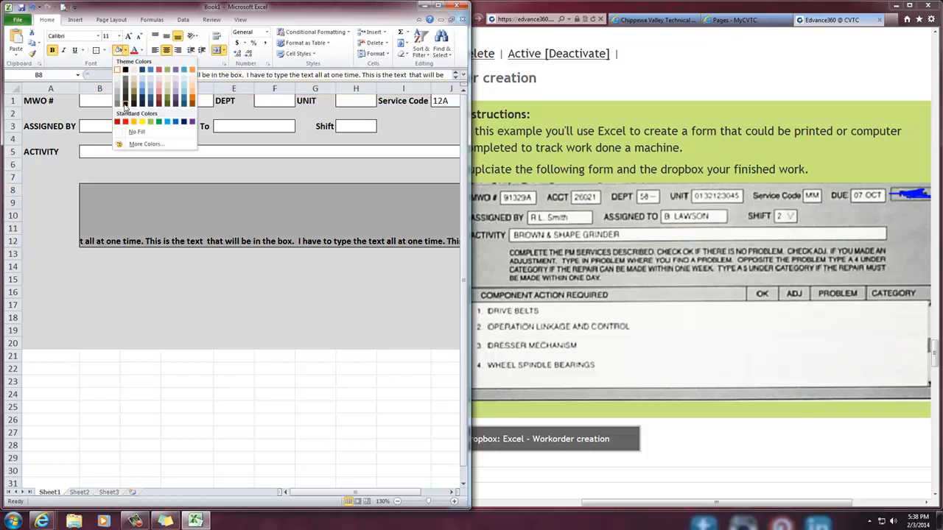
pyautogui.click(130, 131)
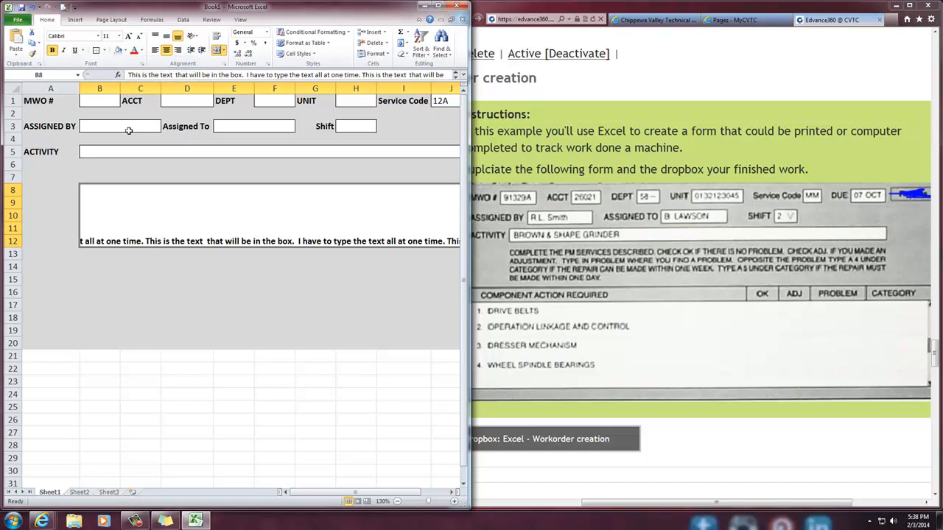
pyautogui.click(125, 50)
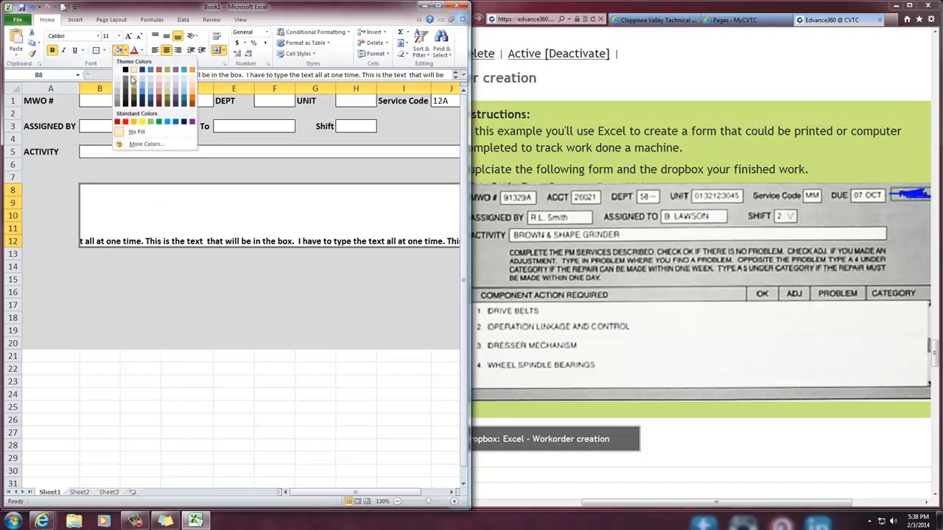
pyautogui.click(134, 131)
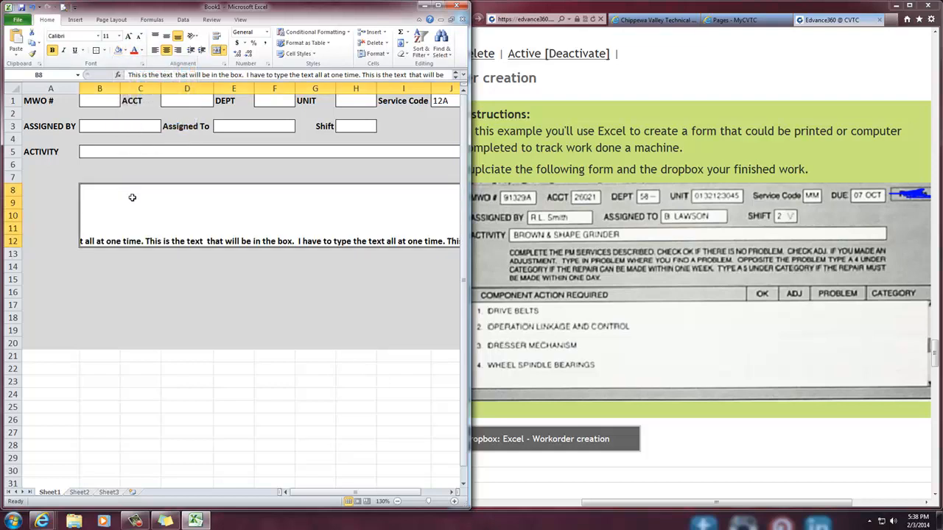
pyautogui.click(127, 269)
pyautogui.click(133, 216)
pyautogui.click(125, 51)
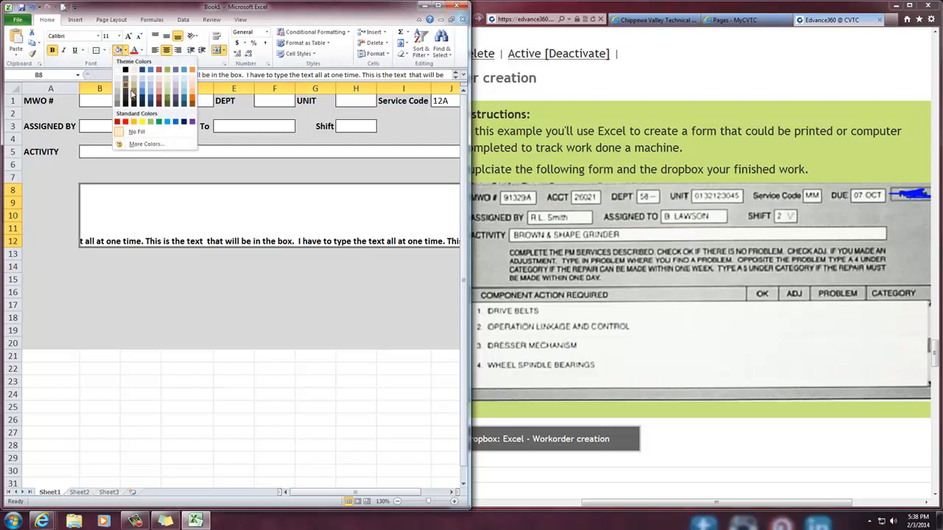
pyautogui.click(133, 133)
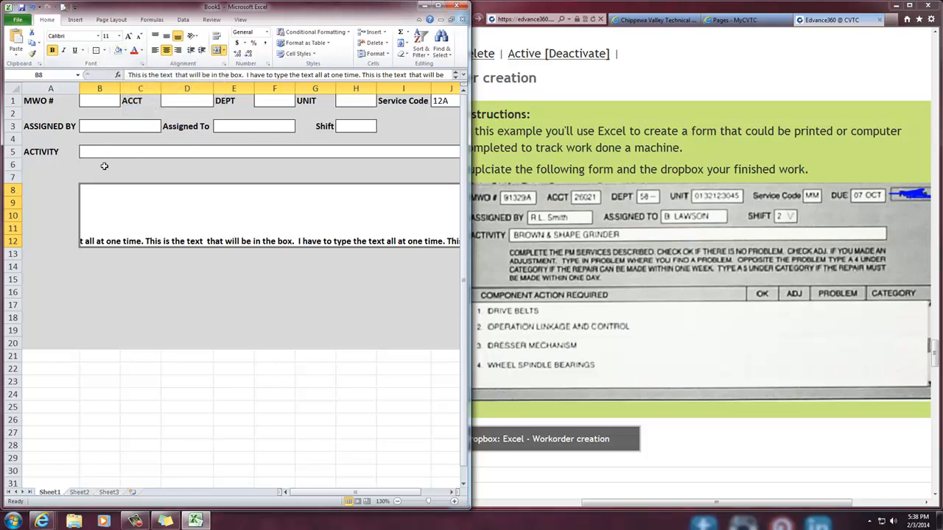
pyautogui.click(76, 253)
# Align the text in the instructions box to the top vertically and to the left horizontally
pyautogui.click(155, 222)
pyautogui.click(166, 37)
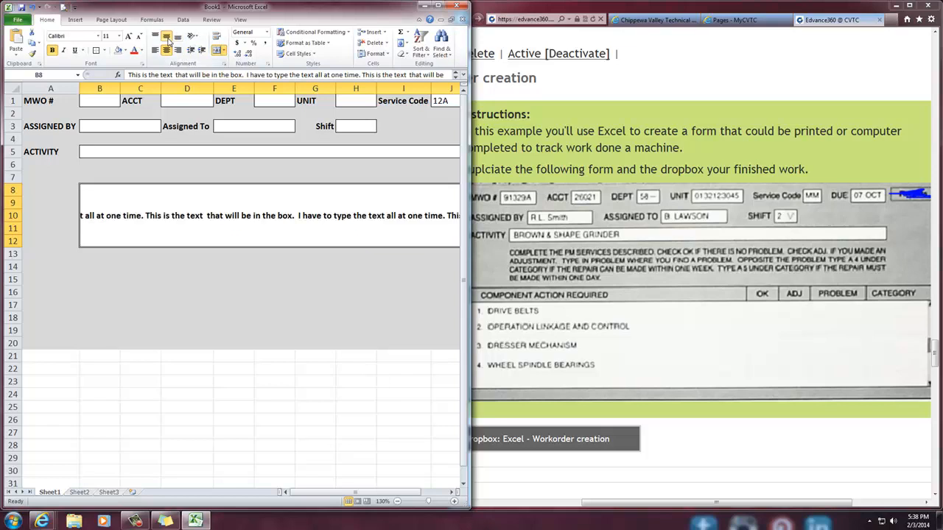
pyautogui.click(156, 37)
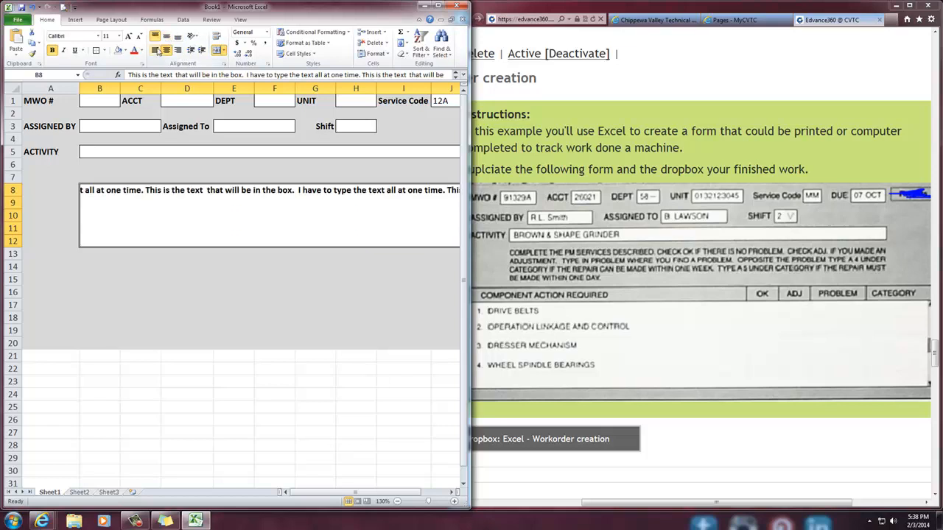
pyautogui.click(156, 50)
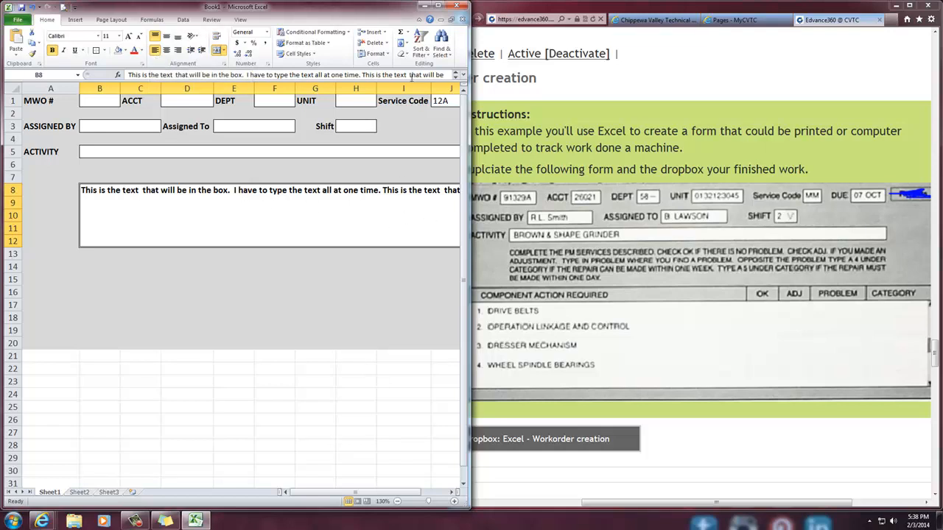
pyautogui.moveTo(413, 75); pyautogui.dragTo(467, 70)
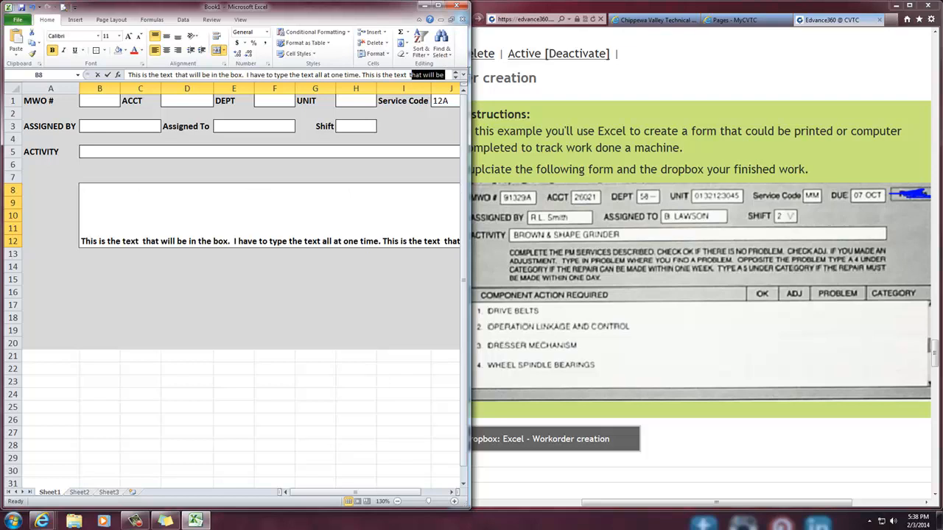
pyautogui.click(293, 218)
pyautogui.click(261, 326)
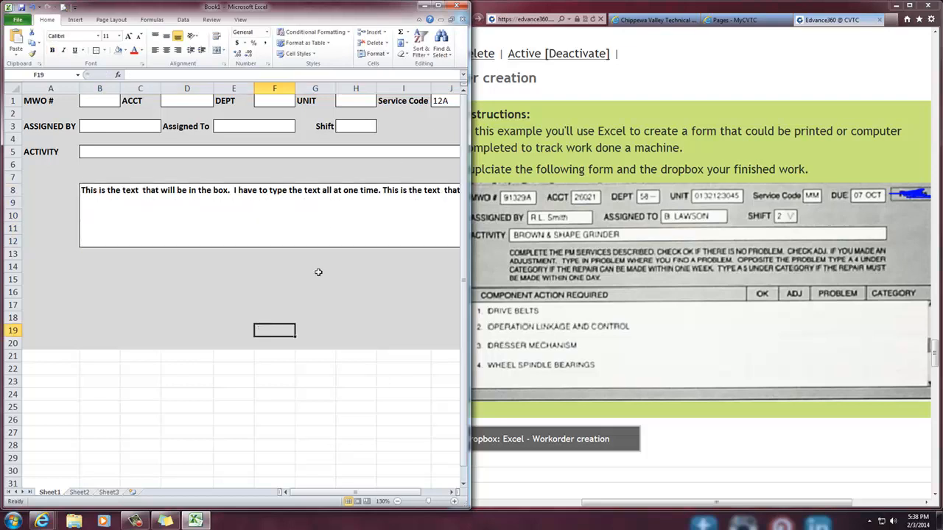
pyautogui.click(335, 224)
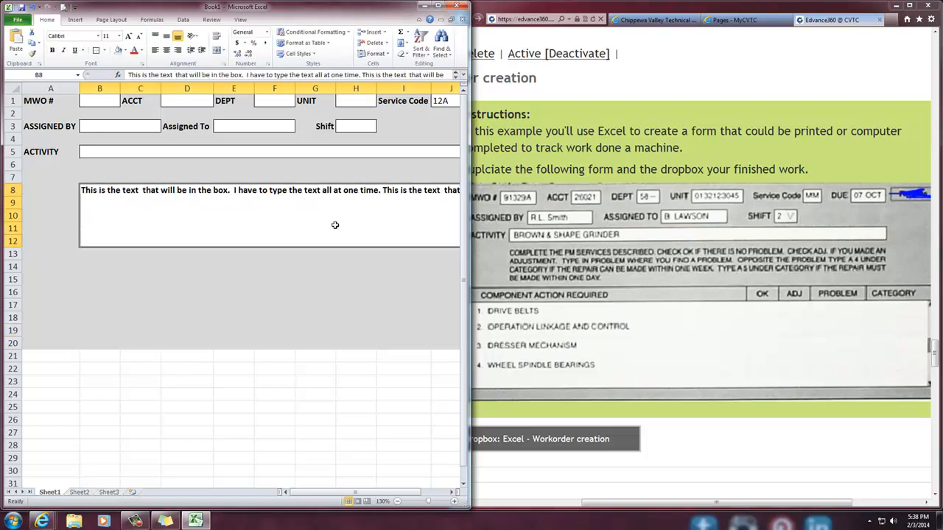
pyautogui.doubleClick(322, 190)
pyautogui.click(323, 302)
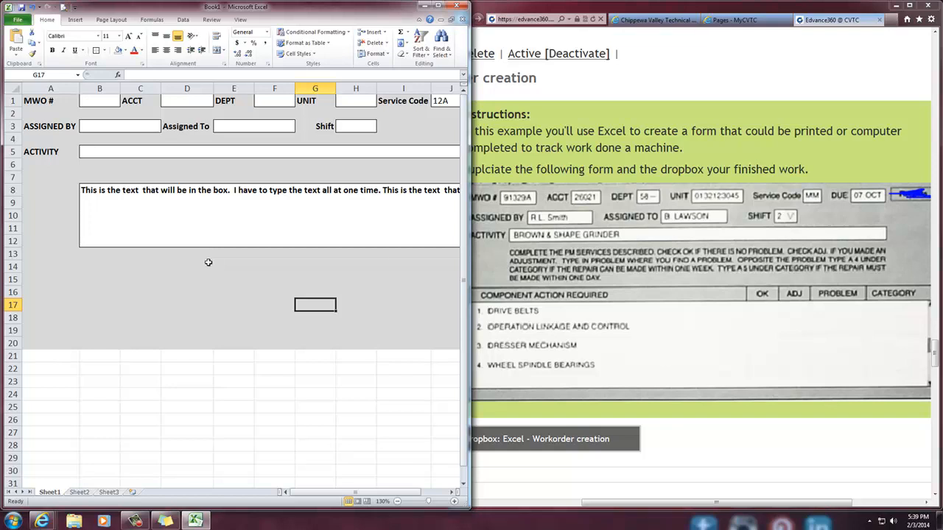
# Maximize the workbook window and turn on Wrap text for the merged B8:K12 instructions box in its cell alignment settings
pyautogui.click(189, 200)
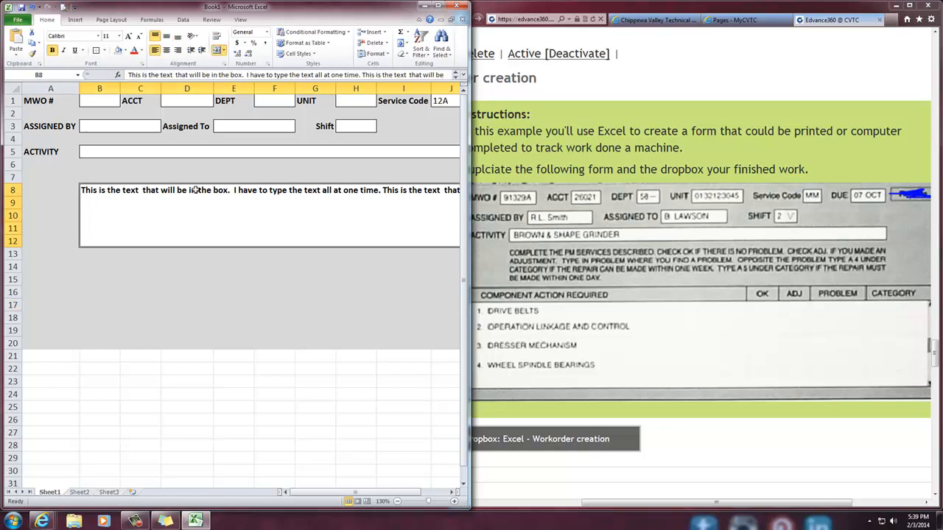
pyautogui.click(439, 6)
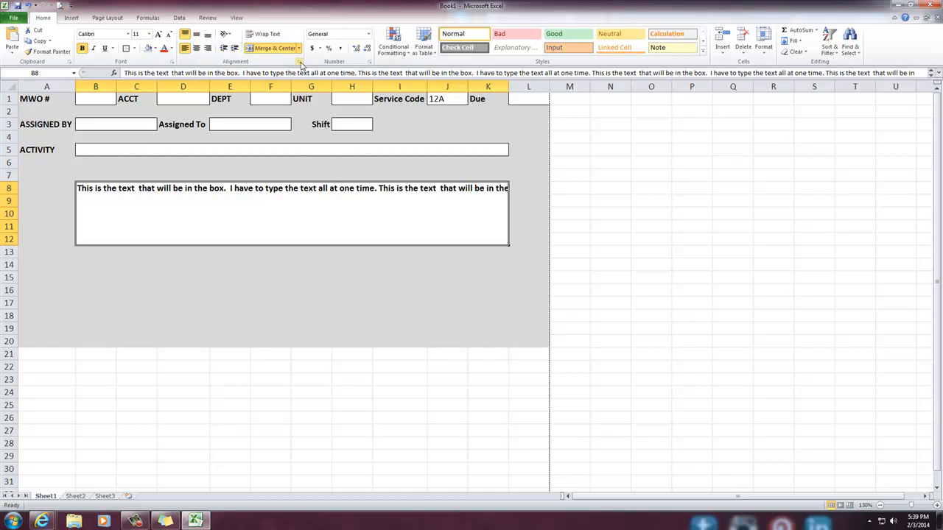
pyautogui.click(300, 64)
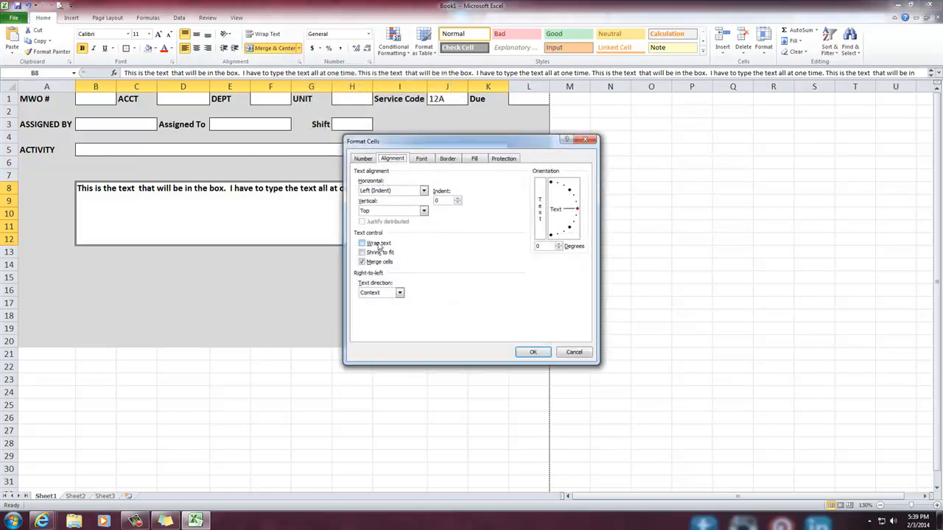
pyautogui.click(368, 160)
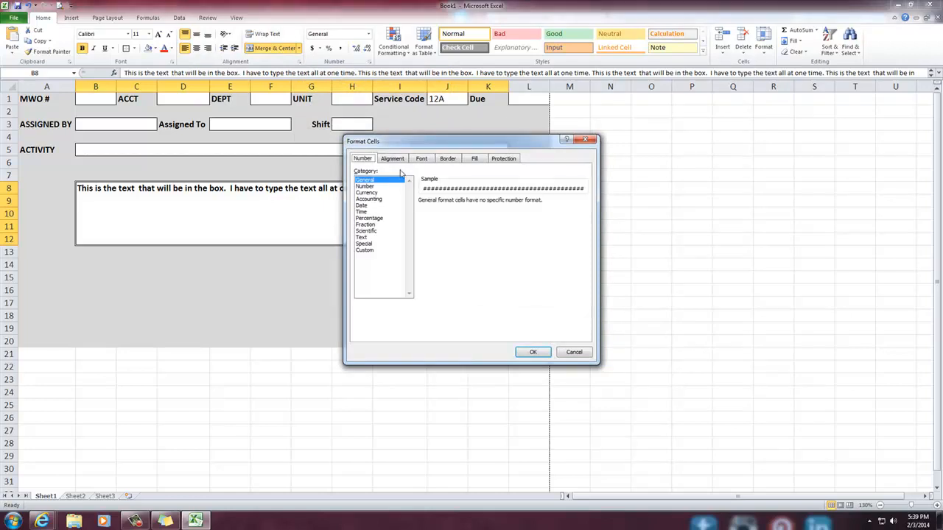
pyautogui.click(392, 160)
pyautogui.click(424, 160)
pyautogui.click(447, 161)
pyautogui.click(475, 163)
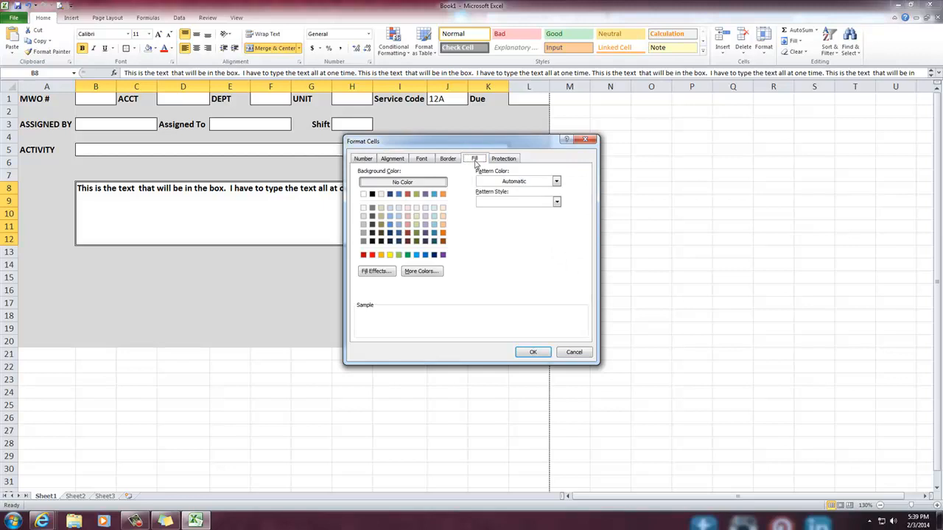
pyautogui.click(372, 159)
pyautogui.click(393, 160)
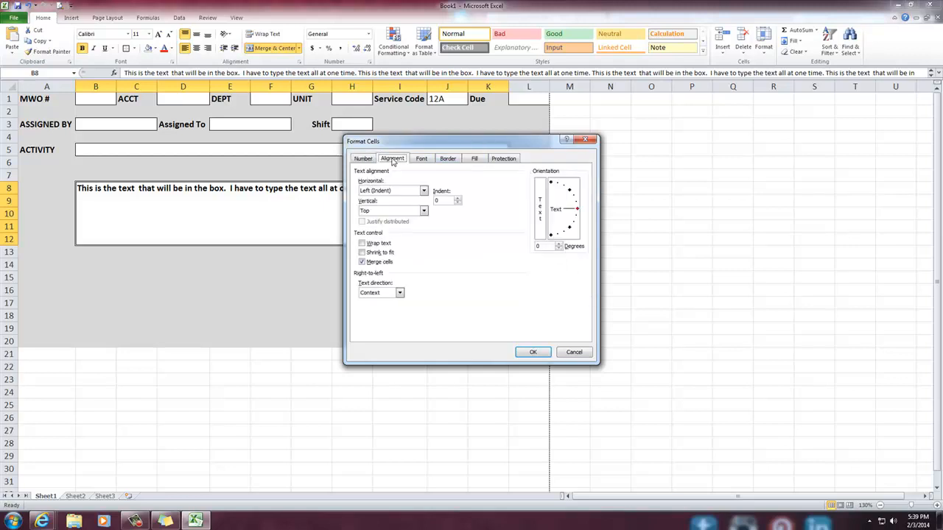
pyautogui.click(375, 246)
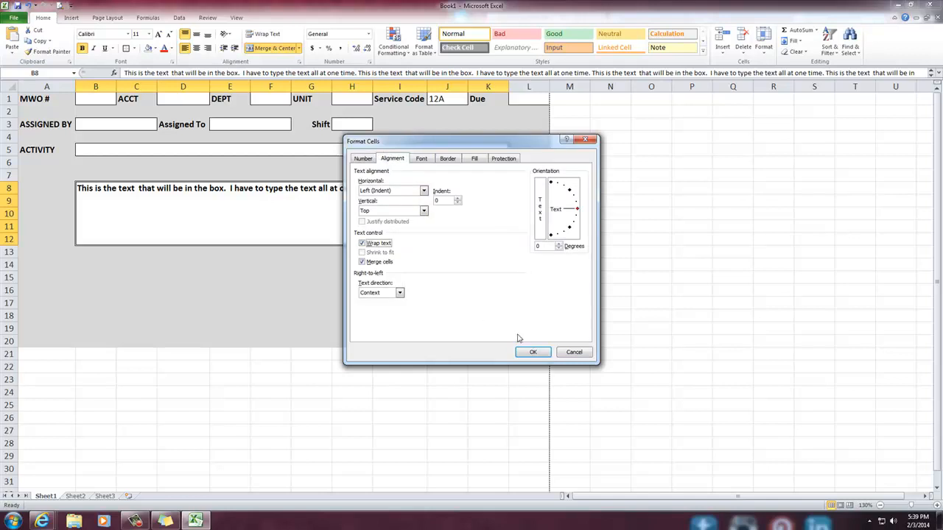
pyautogui.click(533, 352)
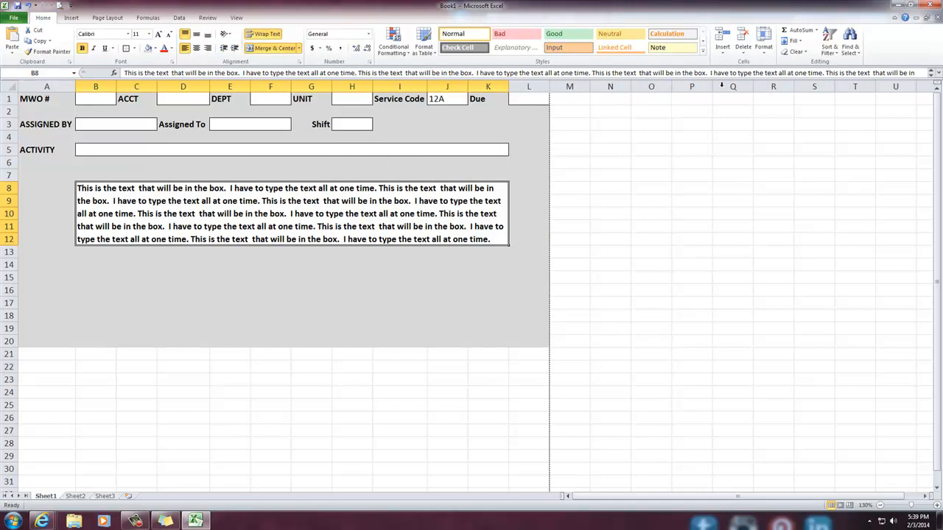
# Edit the instructions box text, inserting "TADA" directly before "the box" in the middle of the repeated sentences
pyautogui.click(774, 72)
pyautogui.moveTo(774, 72); pyautogui.dragTo(124, 72)
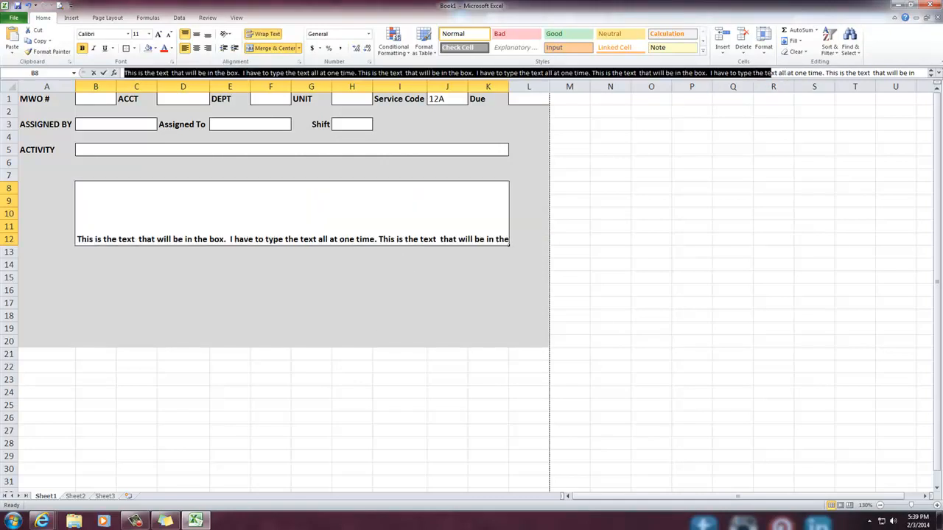
pyautogui.press('Right')
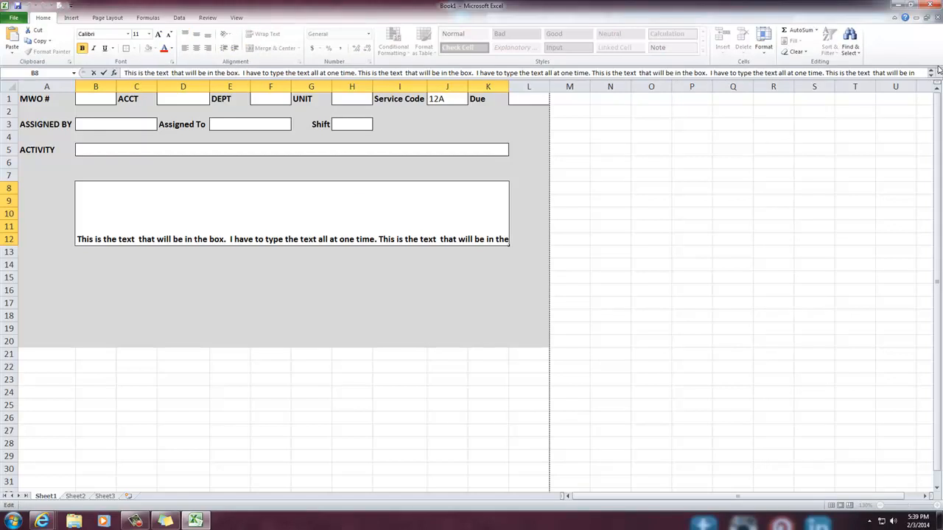
pyautogui.press('End')
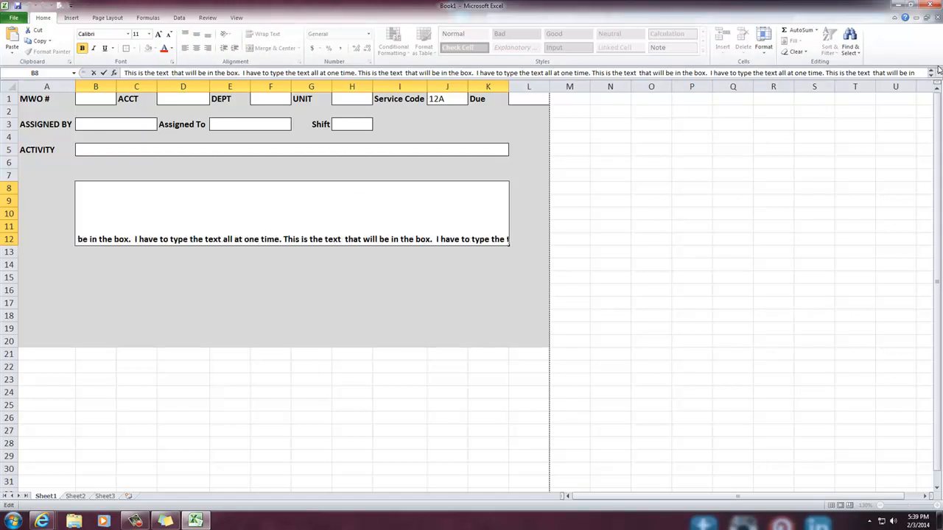
pyautogui.write('TADA')
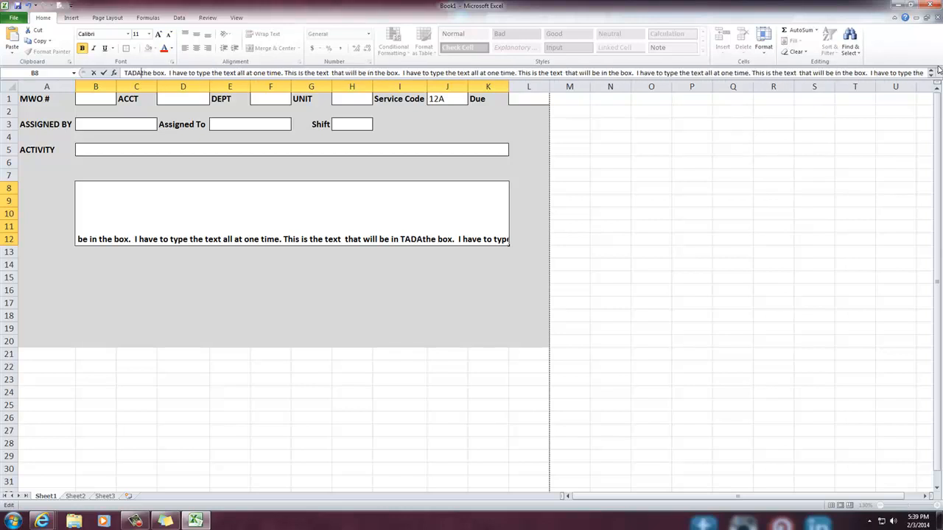
# Append "TADAH!" at the very end of the instructions box text and commit the entry
pyautogui.press('End')
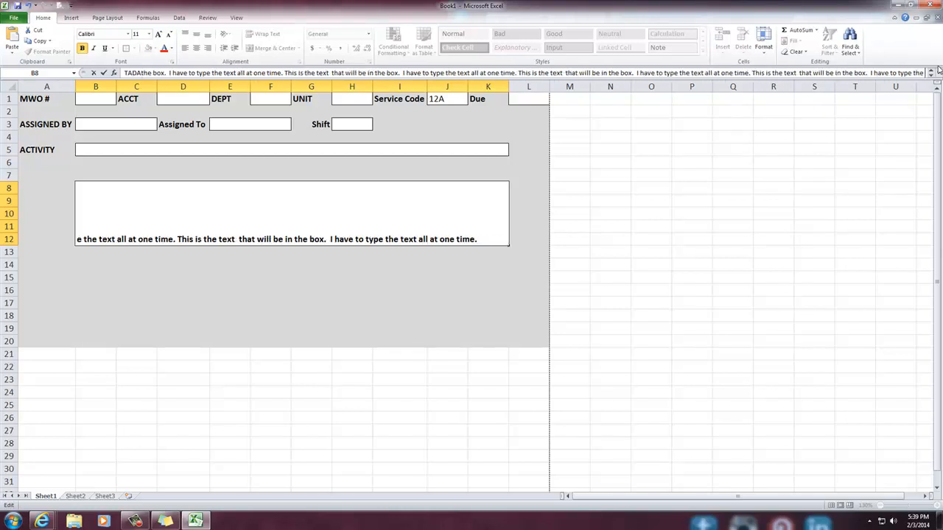
pyautogui.press('Right')
pyautogui.press('Right')
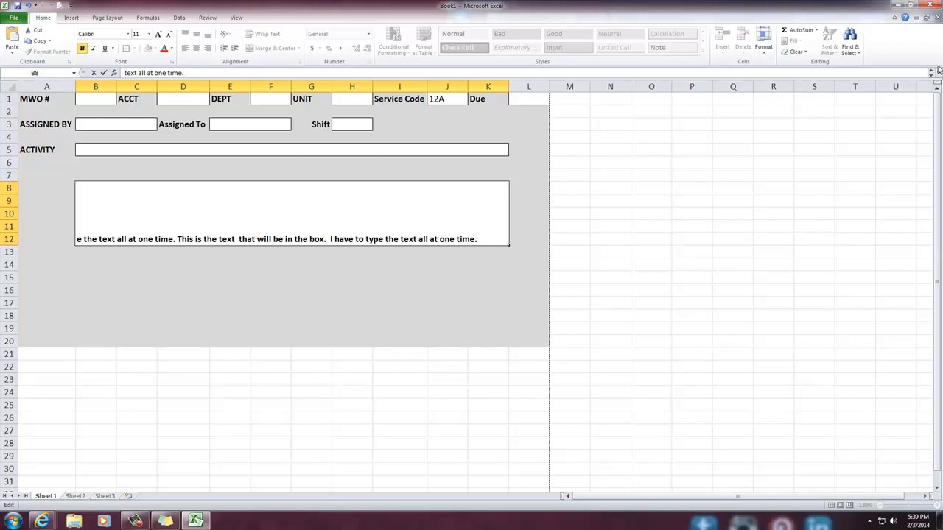
pyautogui.write('TADAH')
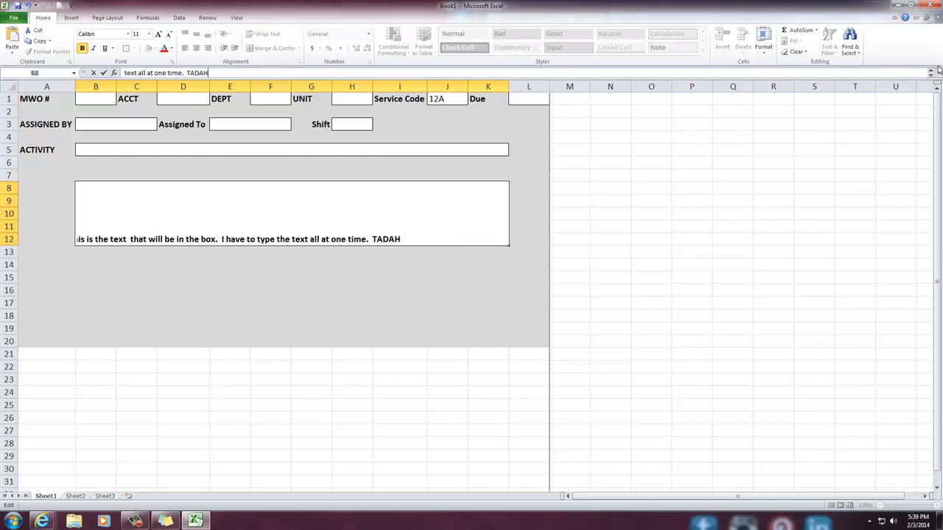
pyautogui.write('!')
pyautogui.press('Return')
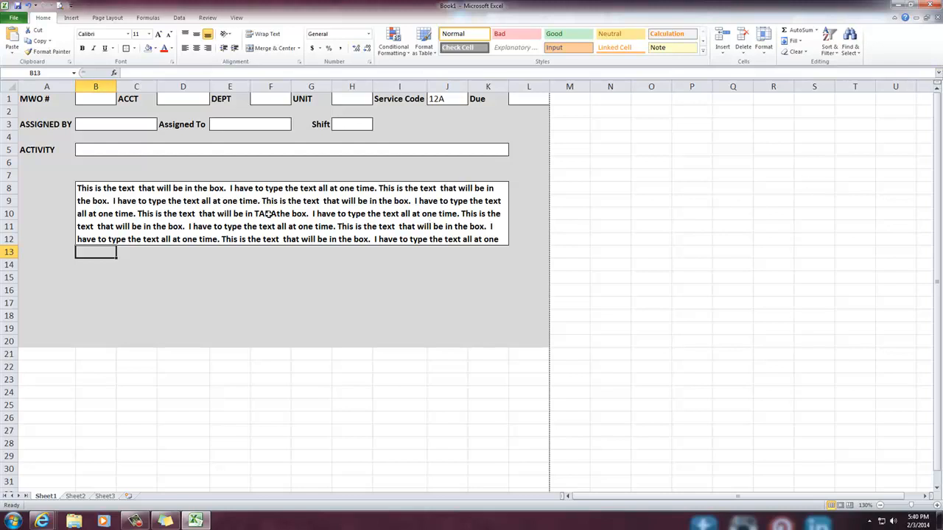
# Try switching the merged B8:K12 instructions box from Wrap text to Shrink to fit in its alignment settings, ending with Wrap text on
pyautogui.click(361, 210)
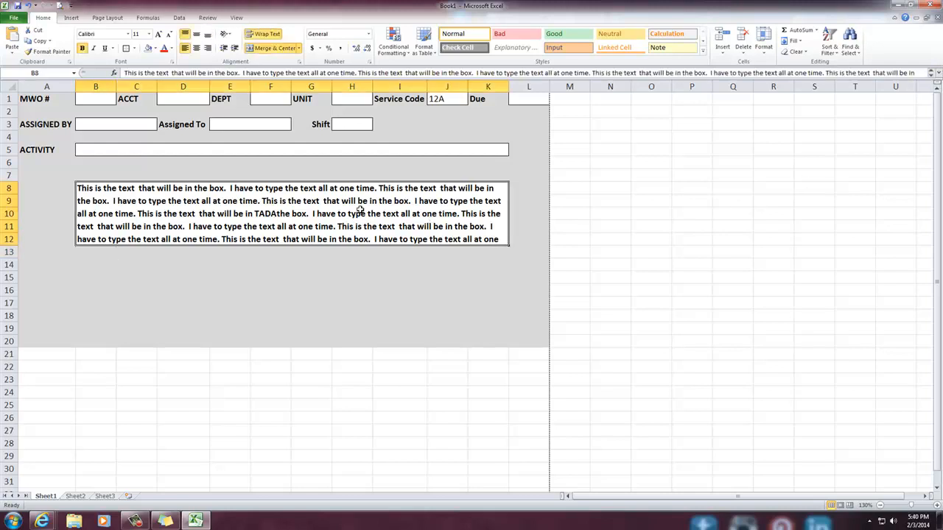
pyautogui.click(341, 291)
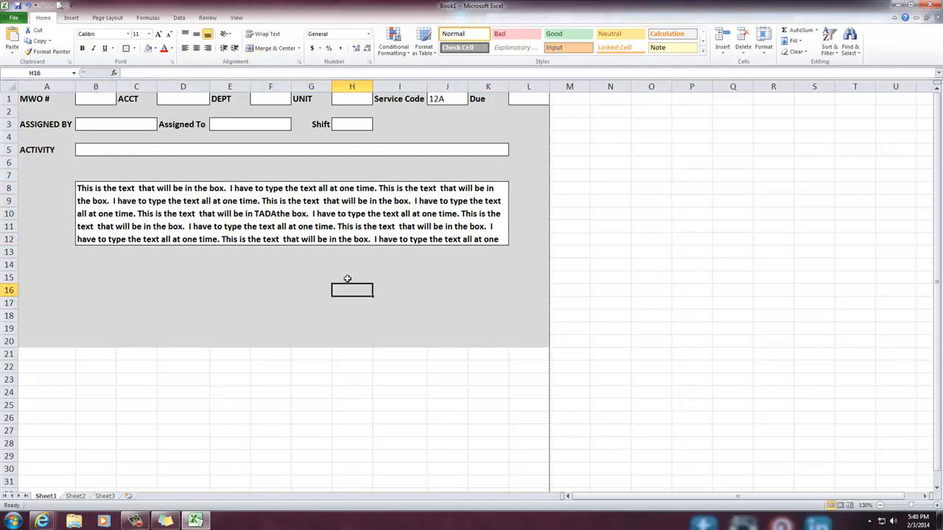
pyautogui.click(366, 224)
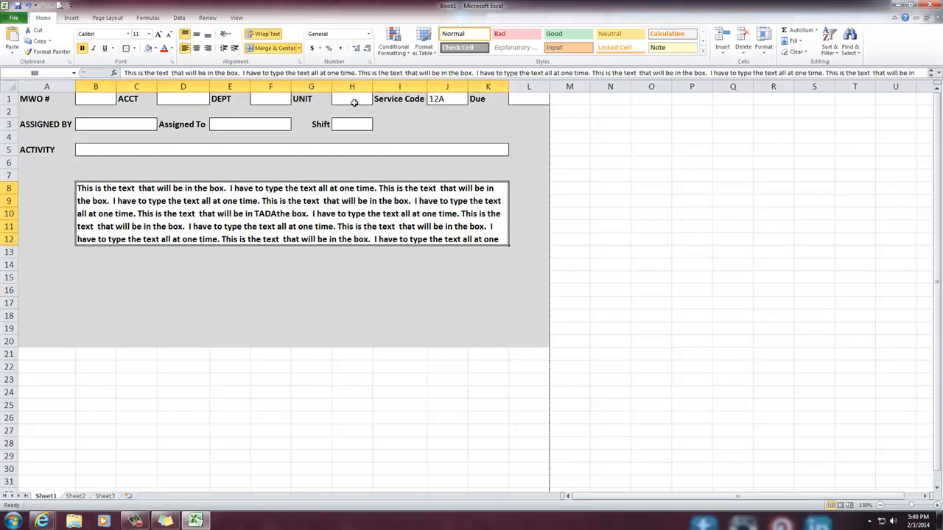
pyautogui.click(298, 65)
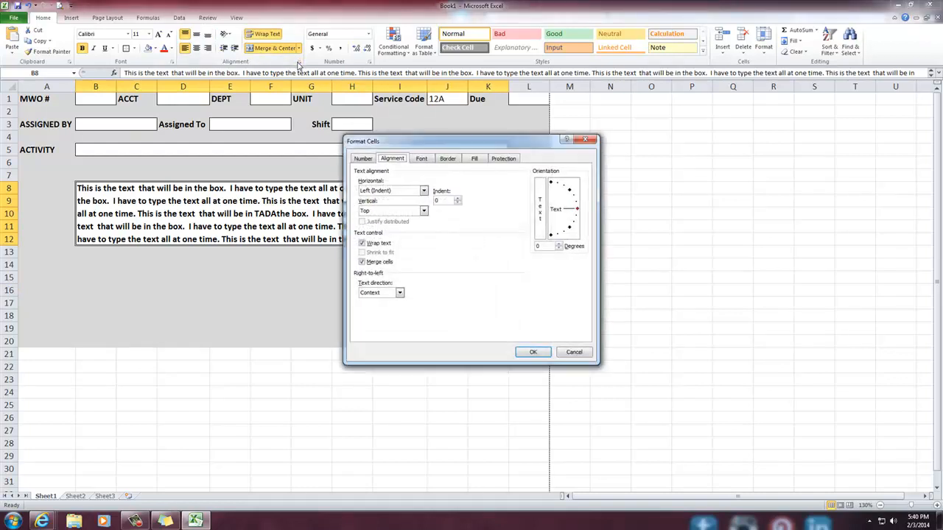
pyautogui.click(362, 243)
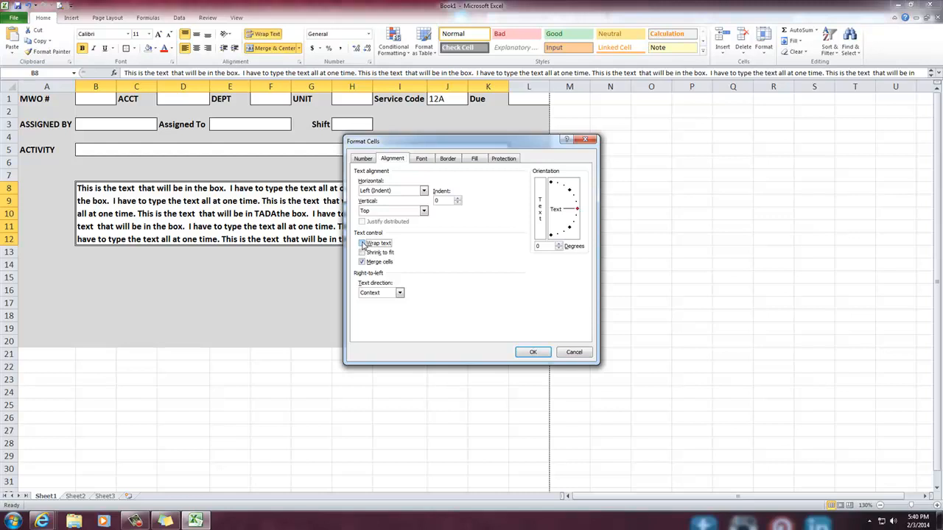
pyautogui.click(362, 252)
pyautogui.click(363, 244)
pyautogui.click(533, 352)
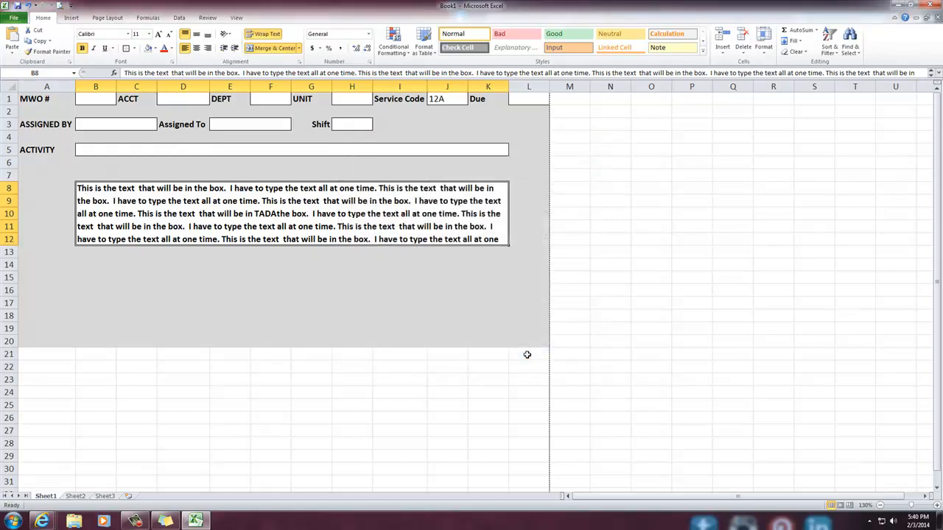
# Unmerge the B8:K12 instructions box and merge and center its cells again
pyautogui.click(276, 50)
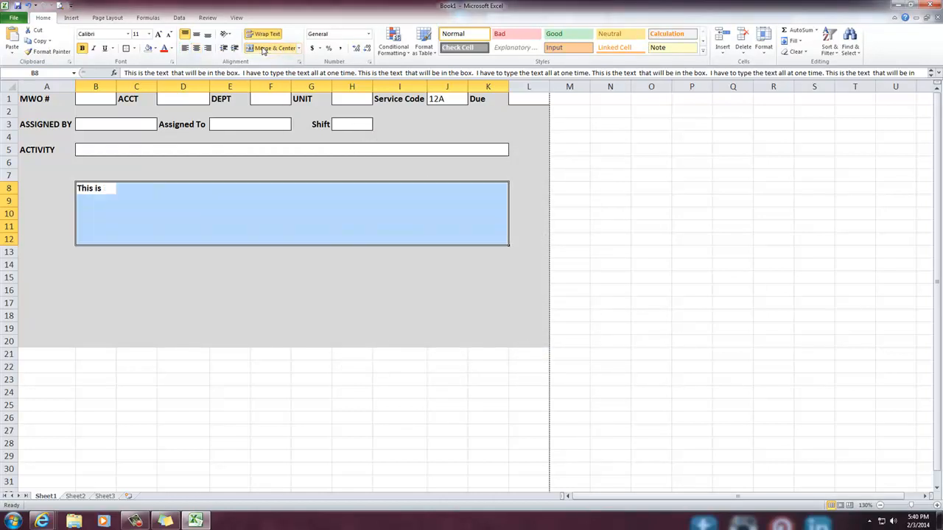
pyautogui.click(263, 48)
pyautogui.click(298, 49)
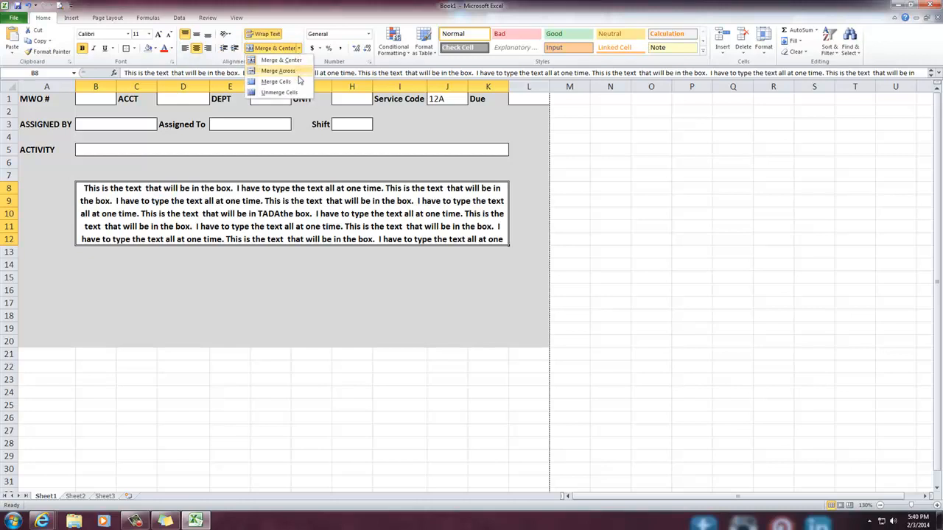
pyautogui.click(329, 146)
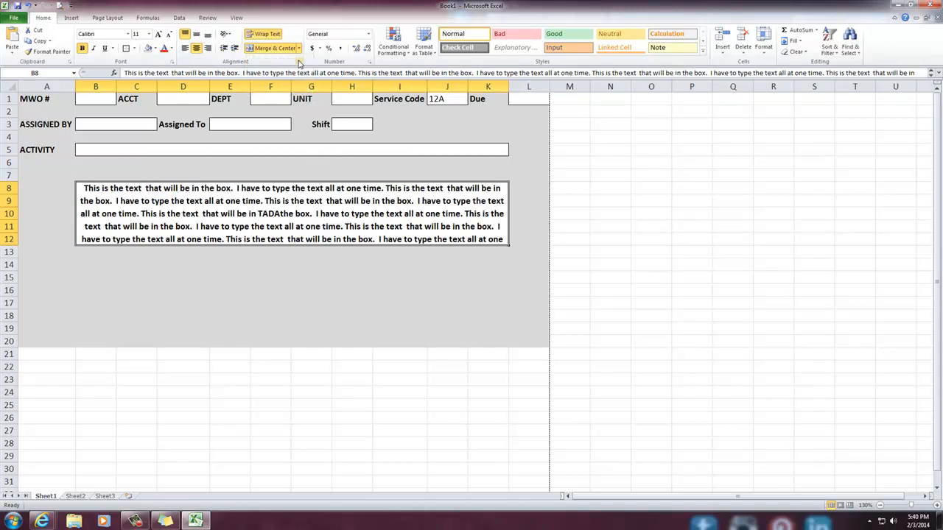
# Try turning off Wrap text and turning on Shrink to fit for the merged instructions box
pyautogui.click(300, 62)
pyautogui.click(376, 246)
pyautogui.click(373, 253)
pyautogui.click(533, 351)
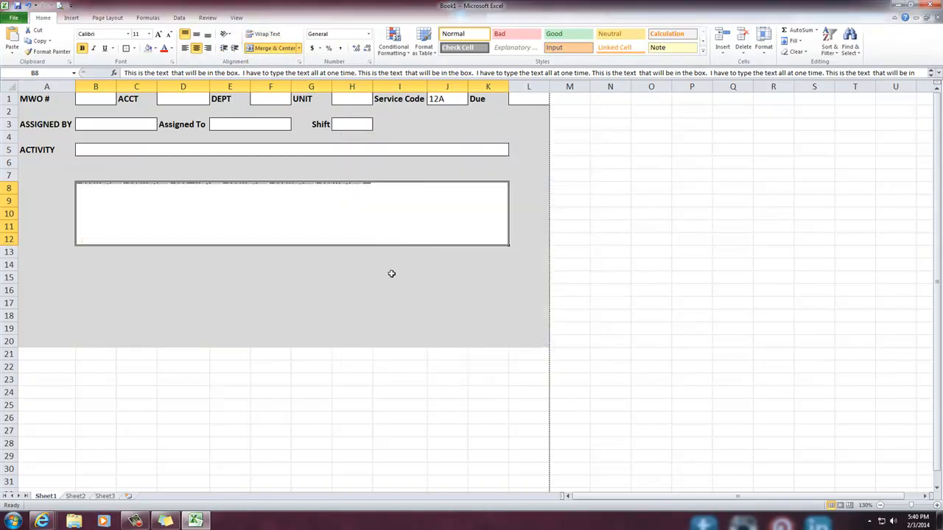
pyautogui.click(391, 273)
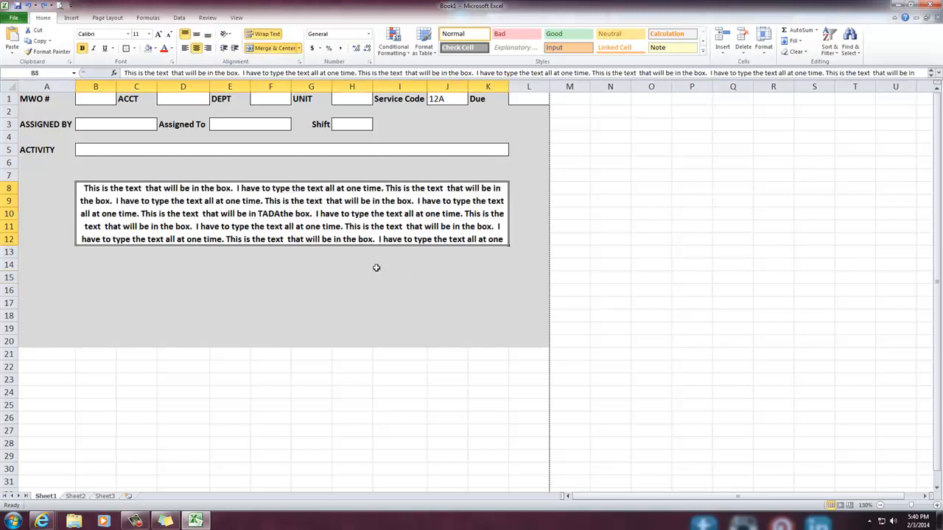
# Try extending the merged instructions box down to row 14 by applying Merge & Center to B8:K14, and undo it
pyautogui.click(295, 238)
pyautogui.moveTo(81, 250); pyautogui.dragTo(228, 211)
pyautogui.click(112, 266)
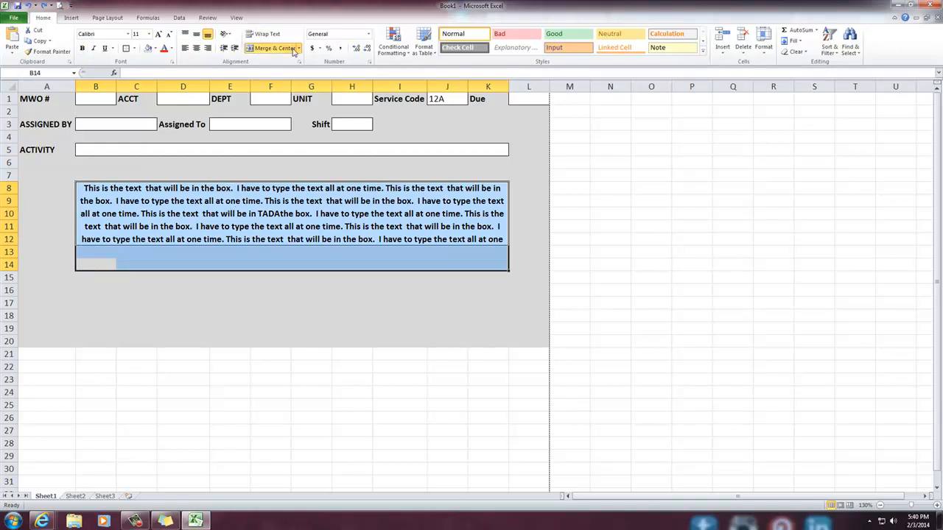
pyautogui.click(270, 48)
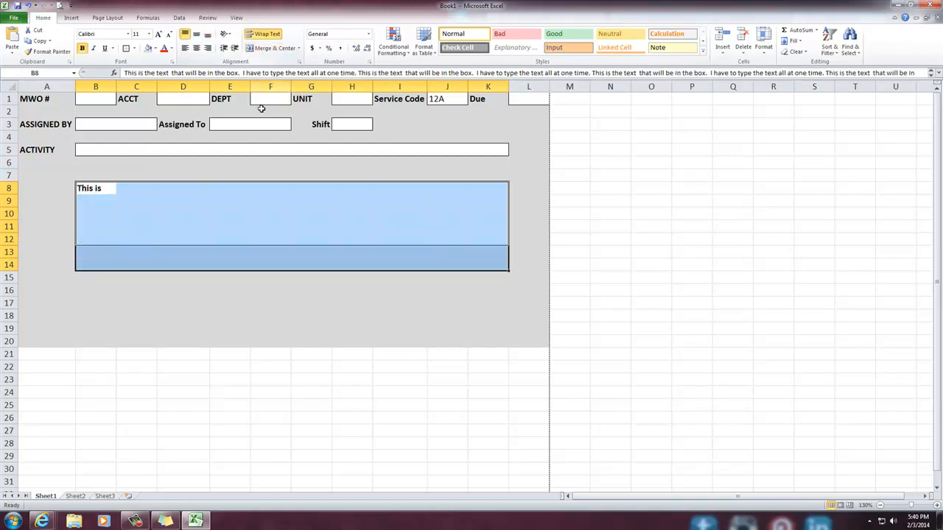
pyautogui.click(251, 278)
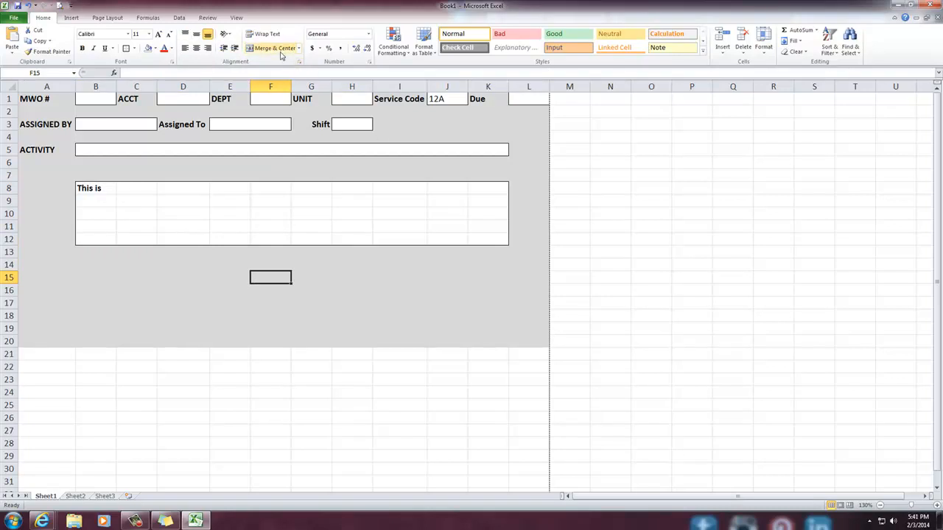
pyautogui.hotkey('ctrl', 'z')
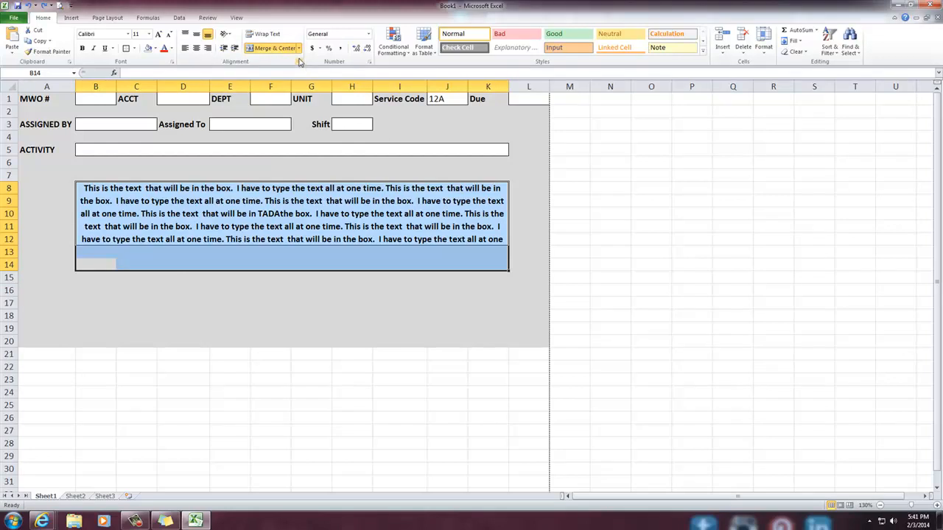
# Try changing the Merge cells option for B8:K14 in the cell alignment settings
pyautogui.click(300, 62)
pyautogui.click(362, 262)
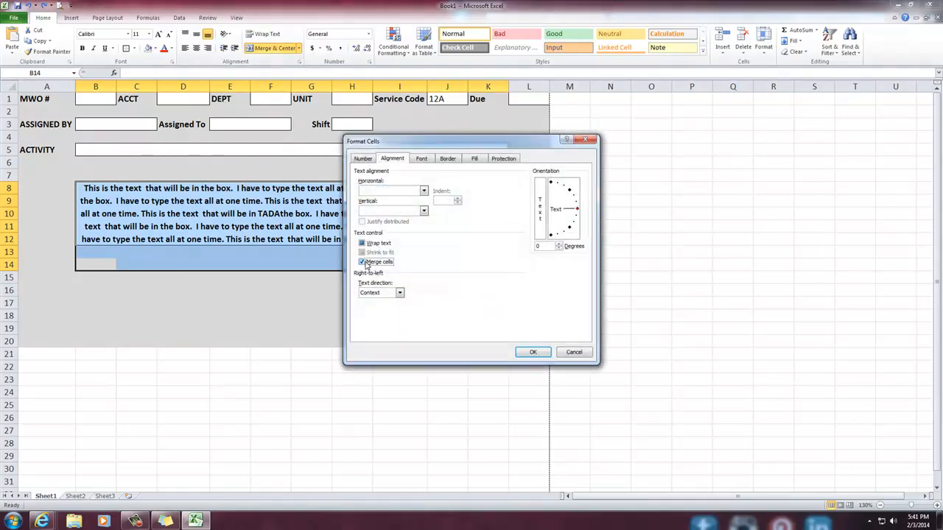
pyautogui.click(534, 352)
pyautogui.click(409, 300)
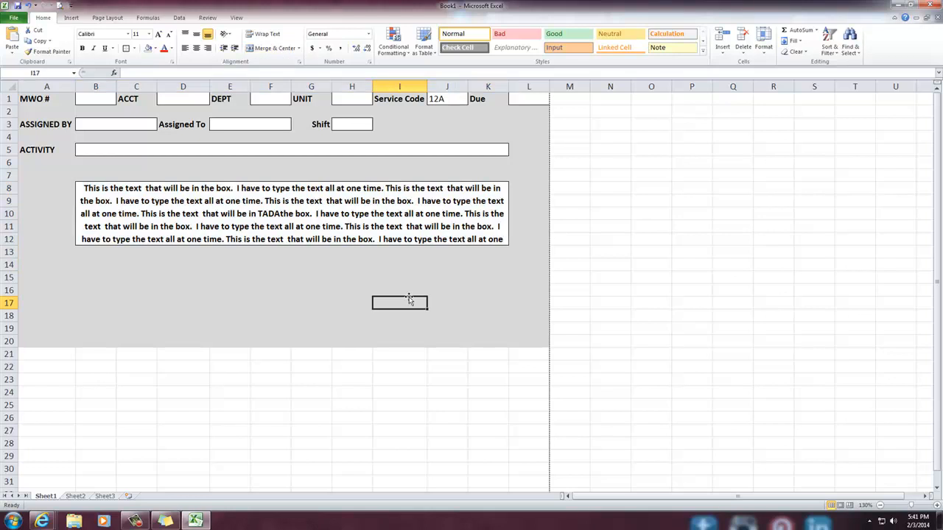
# Cut the entire text out of the merged B8:K12 instructions box
pyautogui.click(450, 242)
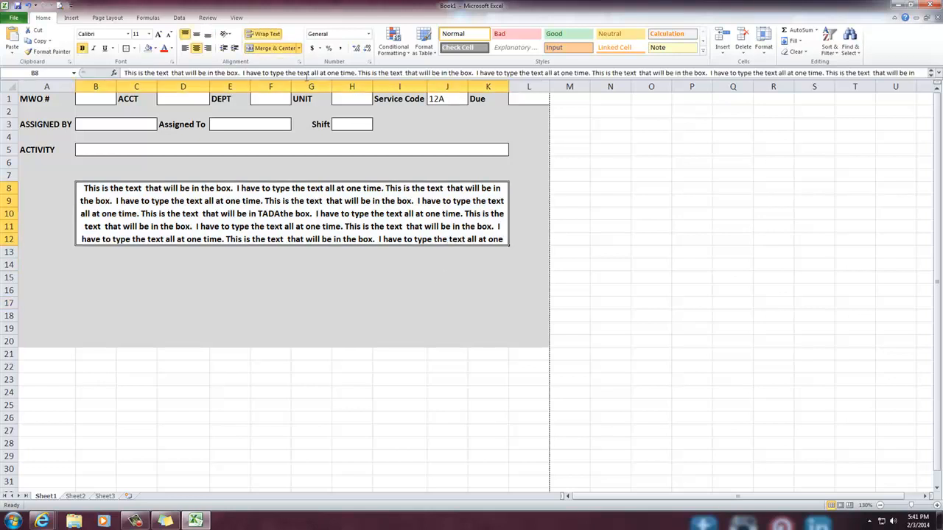
pyautogui.doubleClick(304, 73)
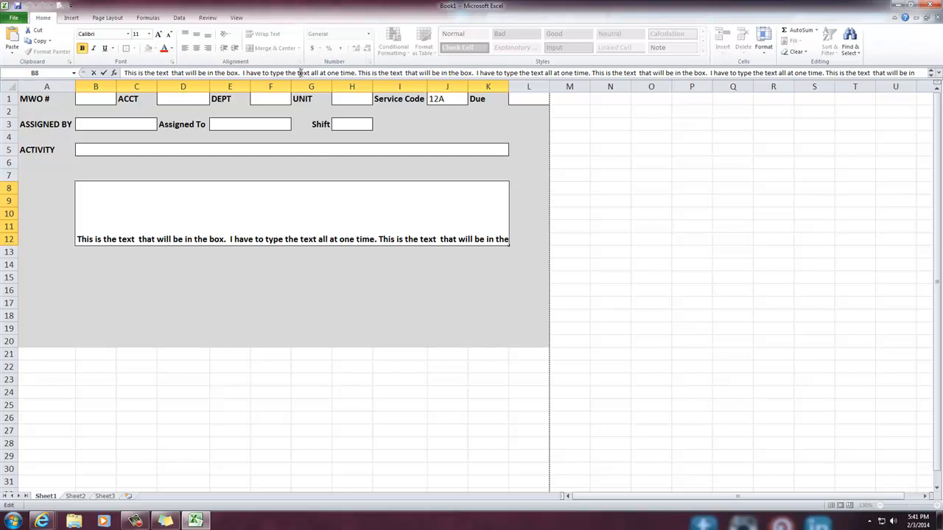
pyautogui.moveTo(125, 73); pyautogui.dragTo(853, 17)
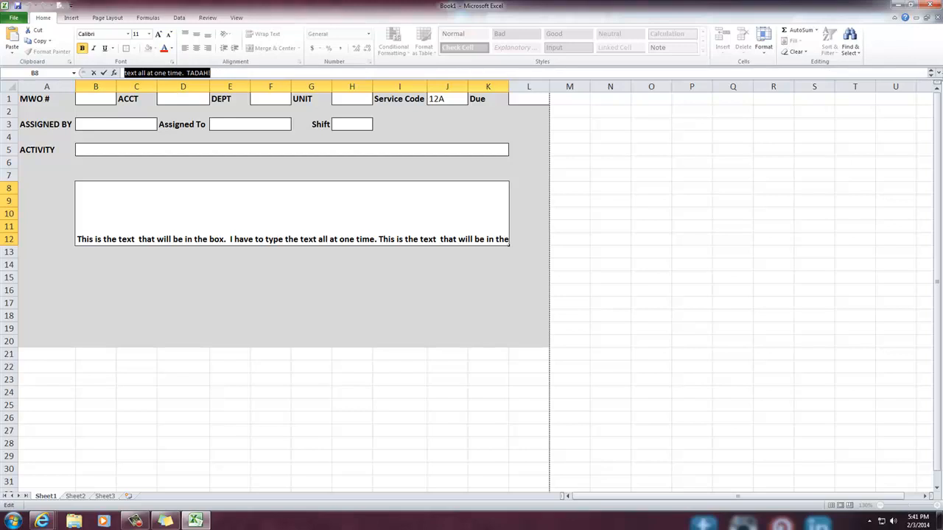
pyautogui.press('Delete')
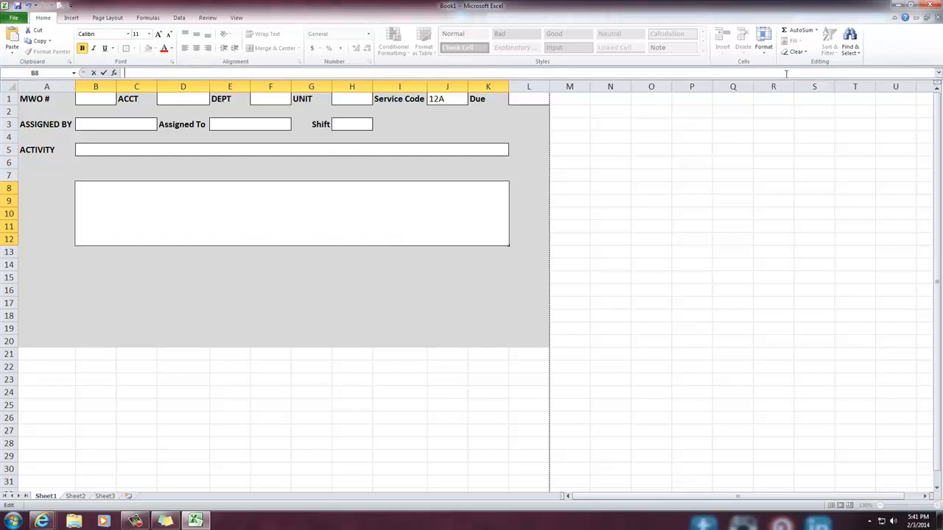
pyautogui.click(494, 343)
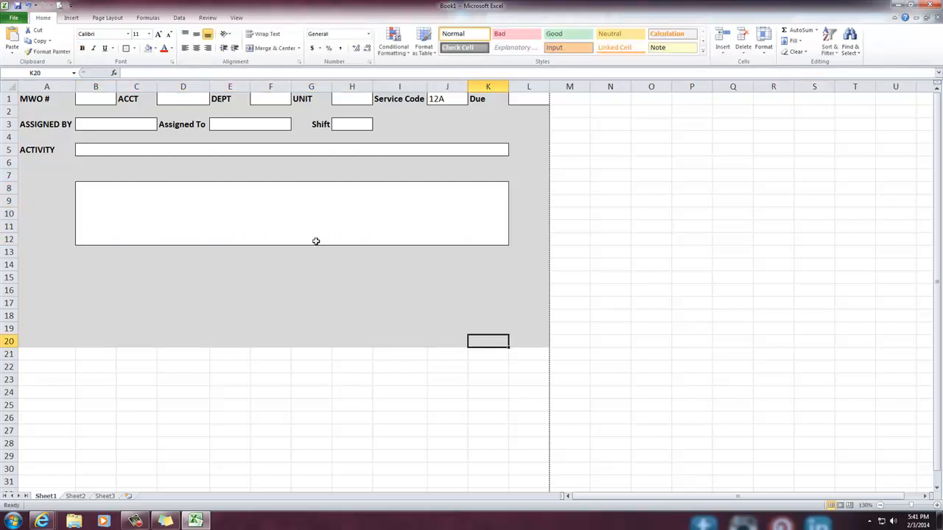
# Undo the changes back to before the B8:K12 instructions box and the grey fill below row 8 were made
pyautogui.click(245, 225)
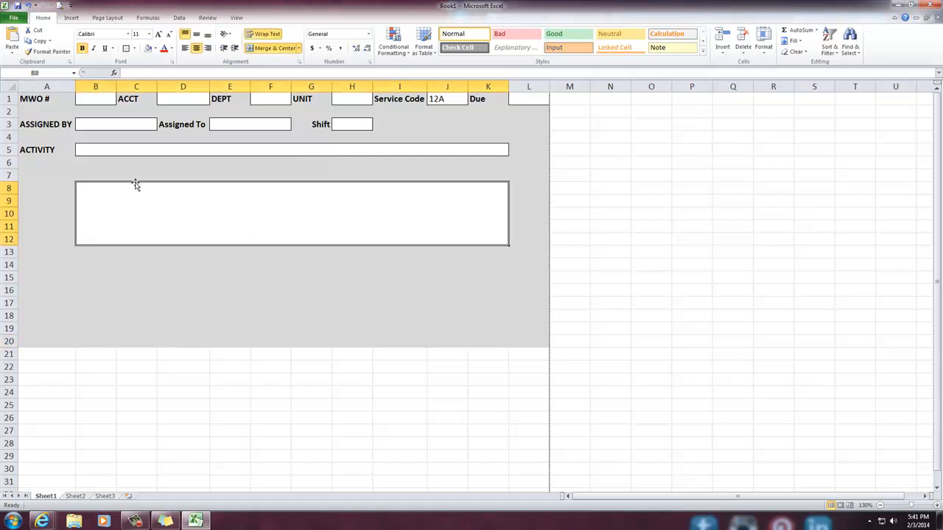
pyautogui.hotkey('ctrl', 'z')
pyautogui.hotkey('ctrl', 'z')
pyautogui.hotkey('ctrl', 'z')
pyautogui.hotkey('ctrl', 'z')
pyautogui.hotkey('ctrl', 'z')
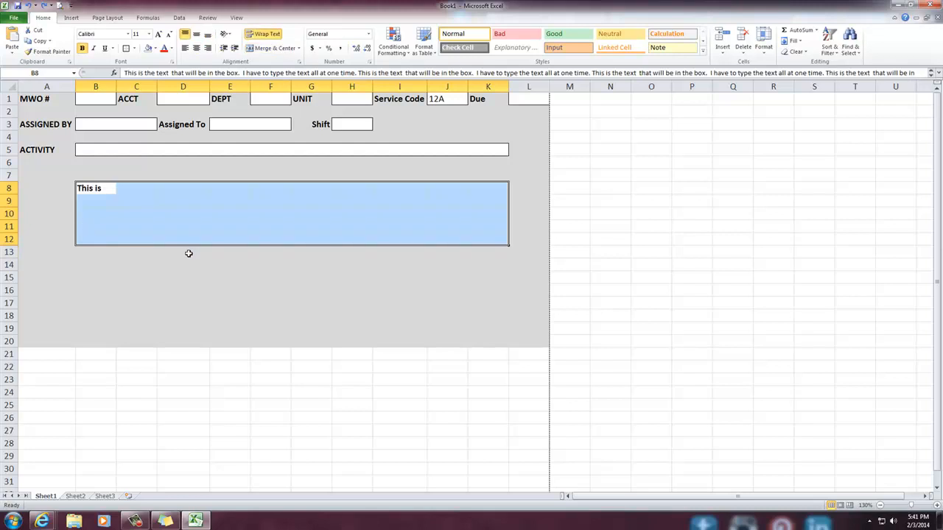
pyautogui.hotkey('ctrl', 'z')
pyautogui.hotkey('ctrl', 'z')
pyautogui.hotkey('ctrl', 'z')
pyautogui.hotkey('ctrl', 'z')
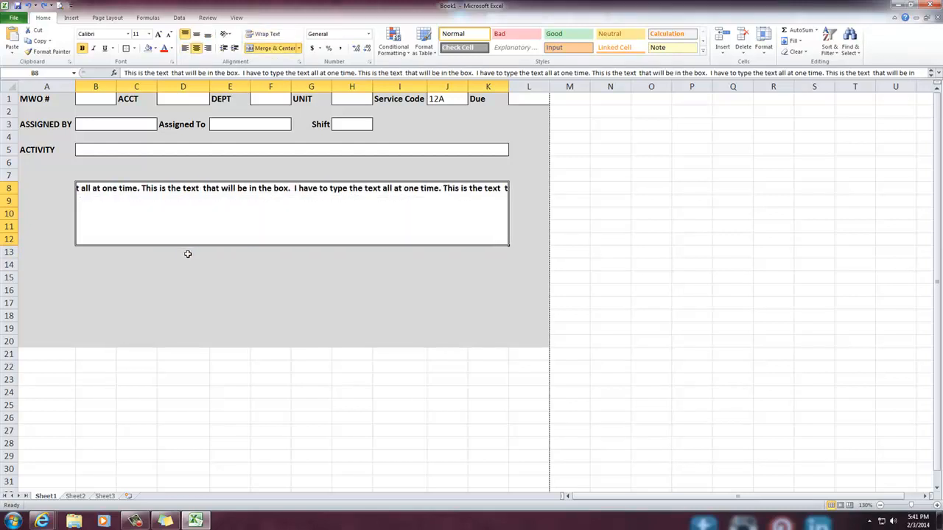
pyautogui.hotkey('ctrl', 'z')
pyautogui.hotkey('ctrl', 'z')
pyautogui.hotkey('ctrl', 'z')
pyautogui.hotkey('ctrl', 'z')
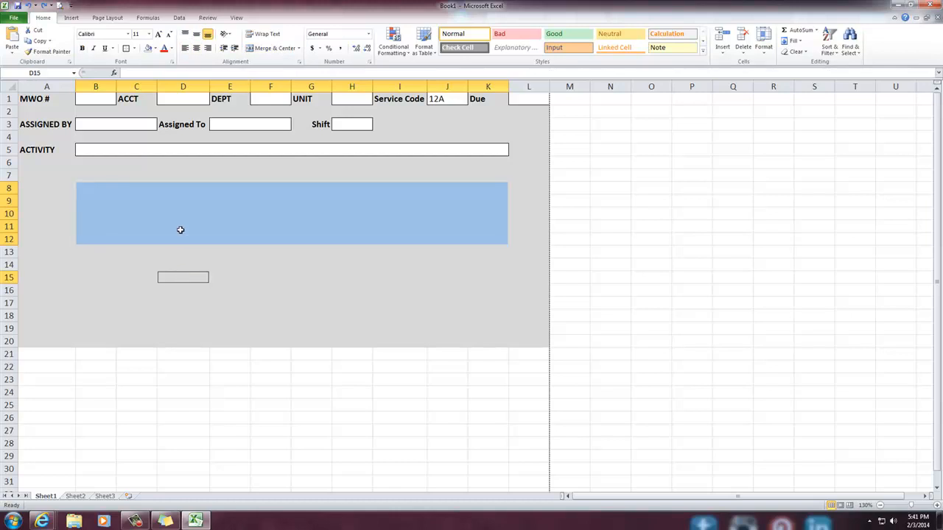
pyautogui.hotkey('ctrl', 'z')
pyautogui.click(176, 329)
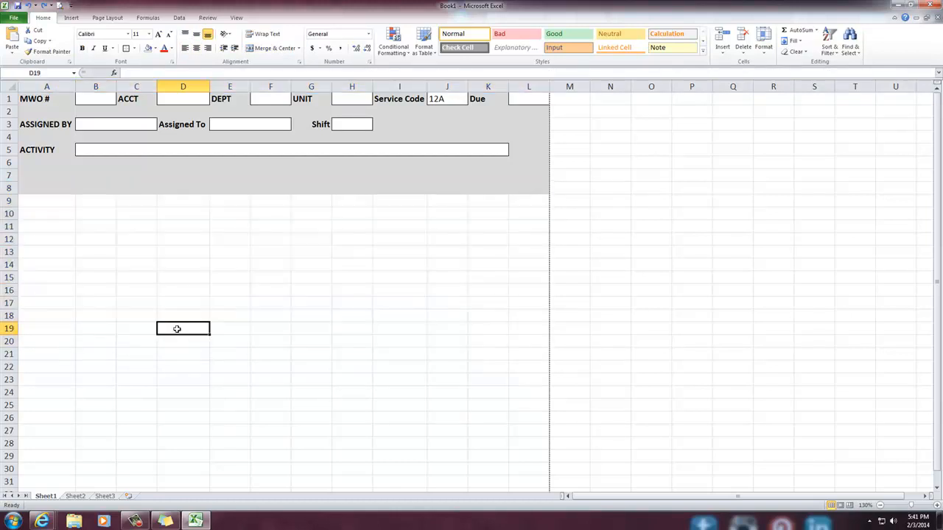
# Fill the grey formatting of row 8 down through A8:L19
pyautogui.moveTo(30, 187); pyautogui.dragTo(533, 322)
pyautogui.hotkey('ctrl', 'd')
pyautogui.click(501, 364)
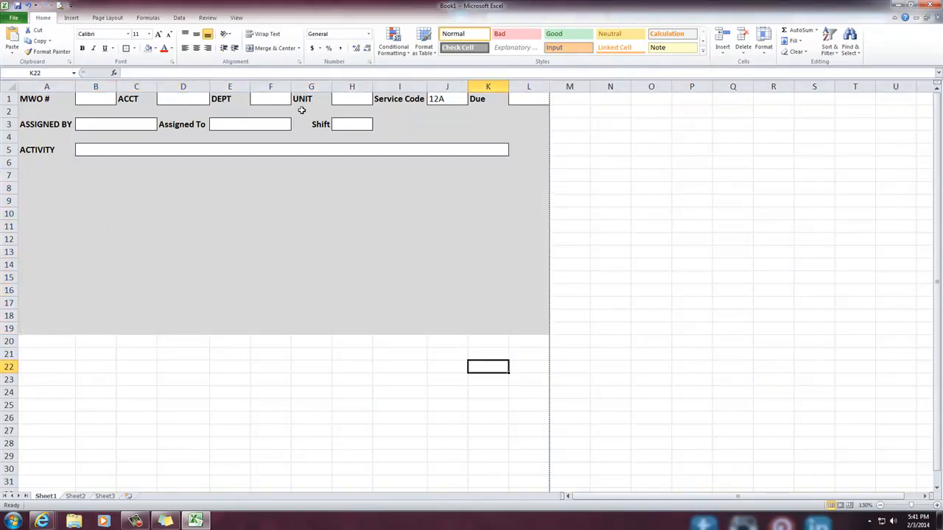
# Insert a text box below the ACTIVITY row, spanning about columns B to K and rows 7 to 10
pyautogui.click(72, 18)
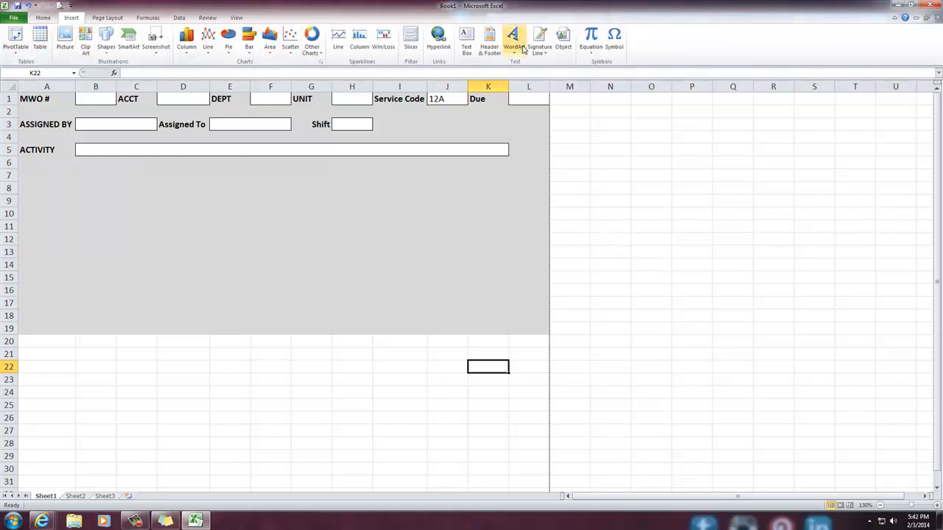
pyautogui.click(468, 43)
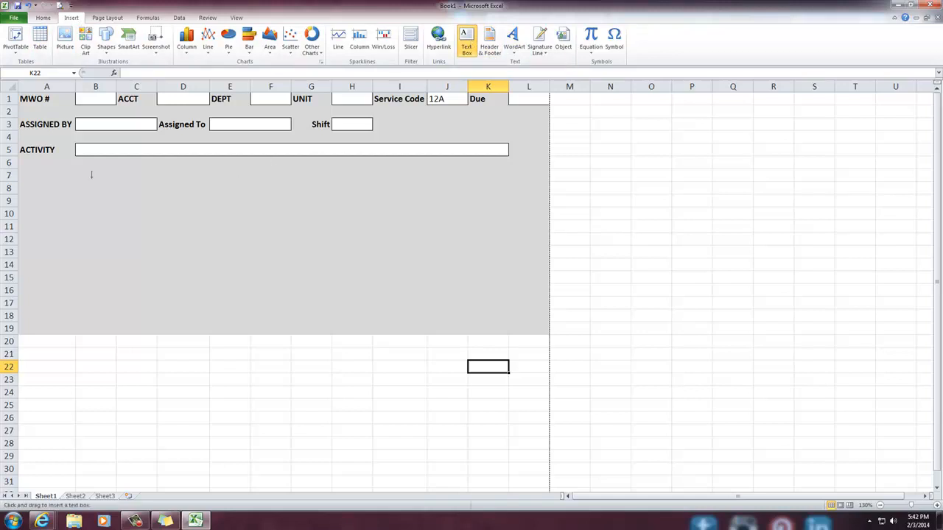
pyautogui.moveTo(86, 175)
pyautogui.mouseDown()
pyautogui.moveTo(364, 218)
pyautogui.moveTo(491, 223)
pyautogui.mouseUp()
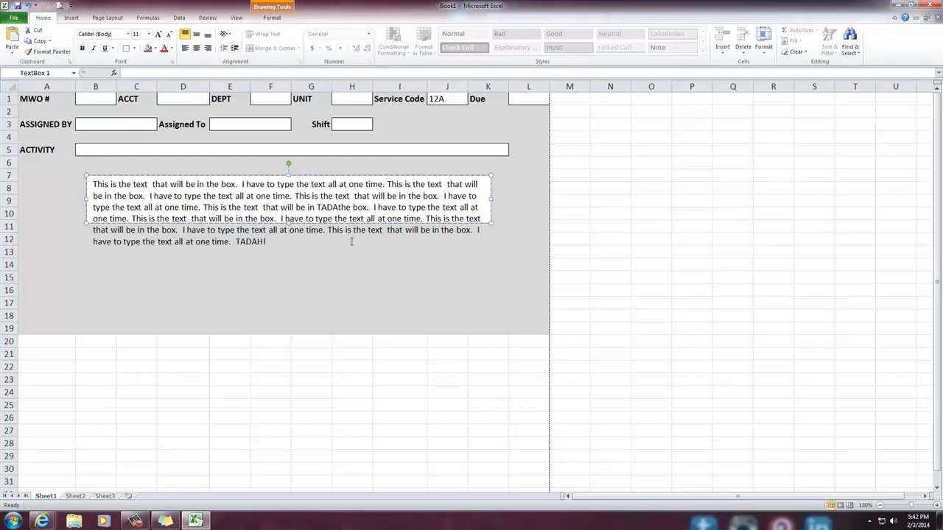
# Paste the cut instructions text into the text box and extend its bottom edge to about row 13 to fit the text
pyautogui.click(553, 251)
pyautogui.click(488, 206)
pyautogui.moveTo(492, 224); pyautogui.dragTo(491, 256)
pyautogui.click(393, 446)
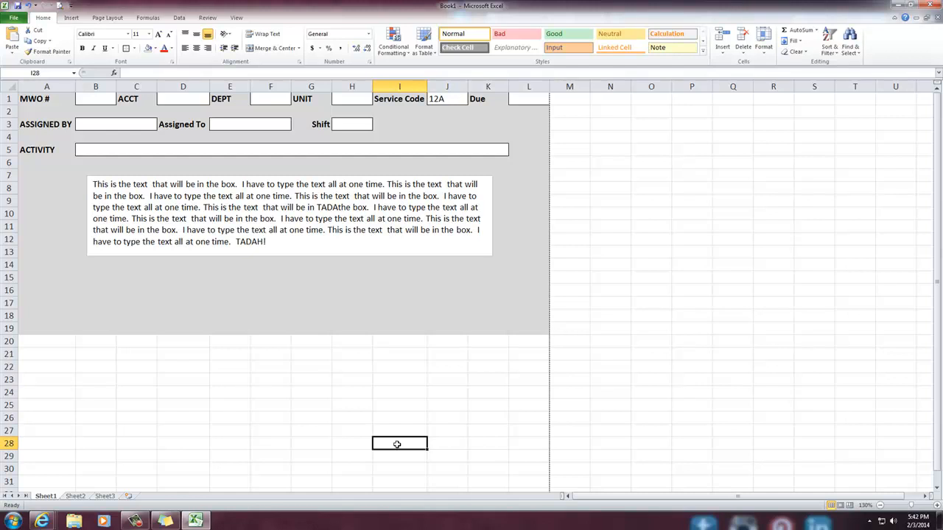
pyautogui.moveTo(277, 242)
pyautogui.mouseDown()
pyautogui.moveTo(98, 155)
pyautogui.moveTo(81, 165)
pyautogui.mouseUp()
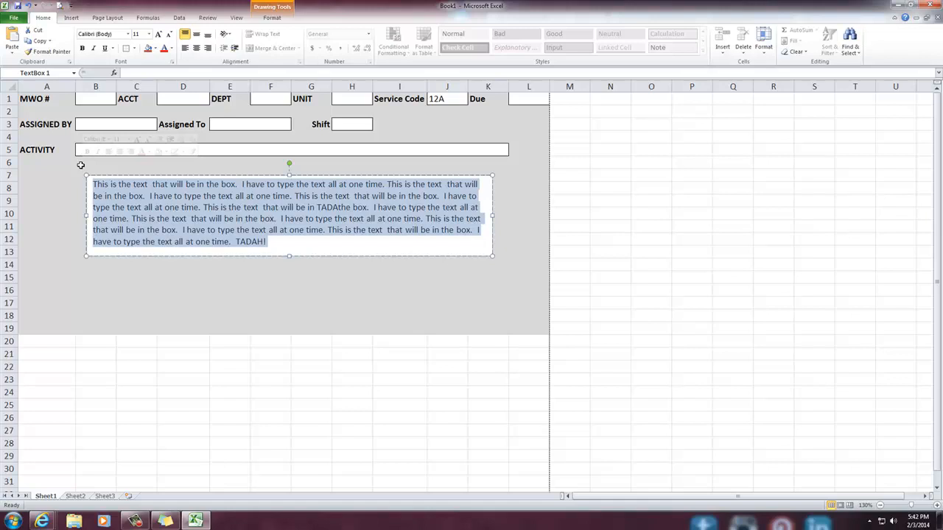
pyautogui.rightClick(123, 220)
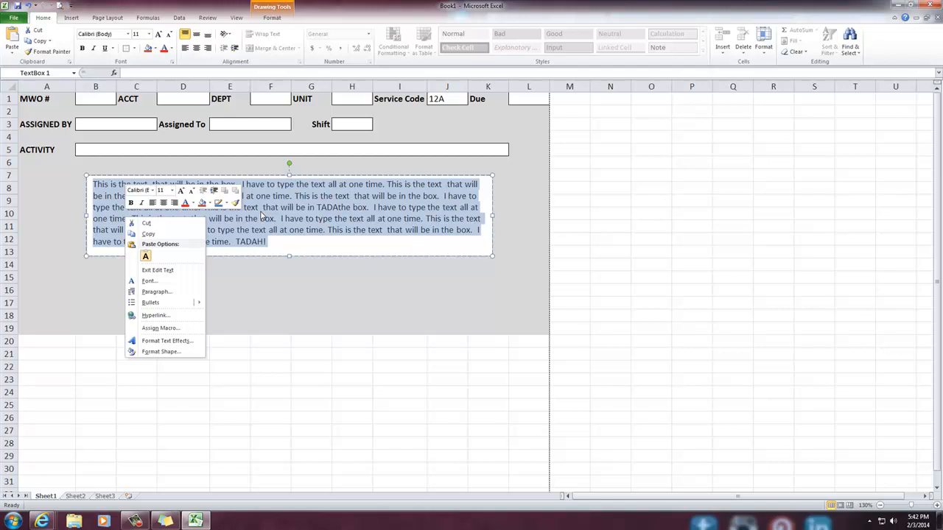
pyautogui.click(355, 290)
# Bring up the browser page with the reference work order form and fit the Excel window to half the screen beside it
pyautogui.hotkey('alt', 'Tab')
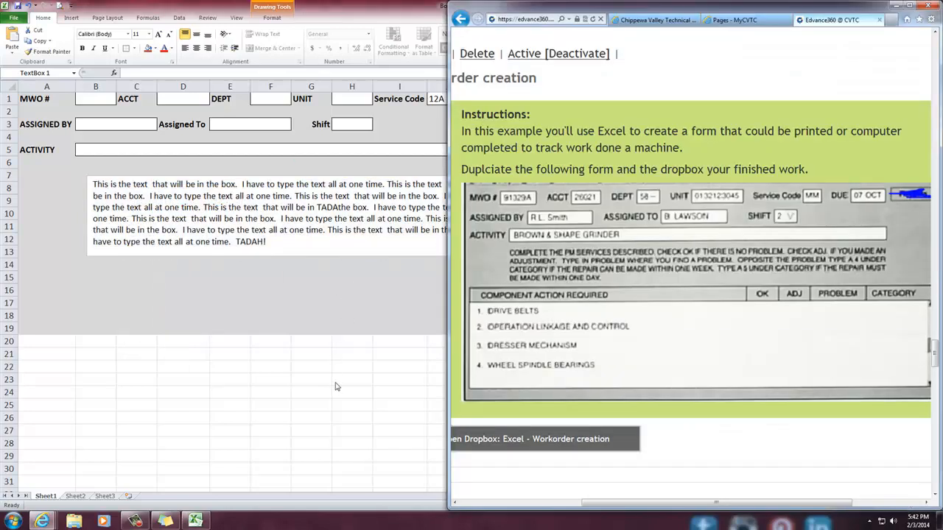
pyautogui.click(353, 18)
pyautogui.press('super+Left')
pyautogui.click(321, 316)
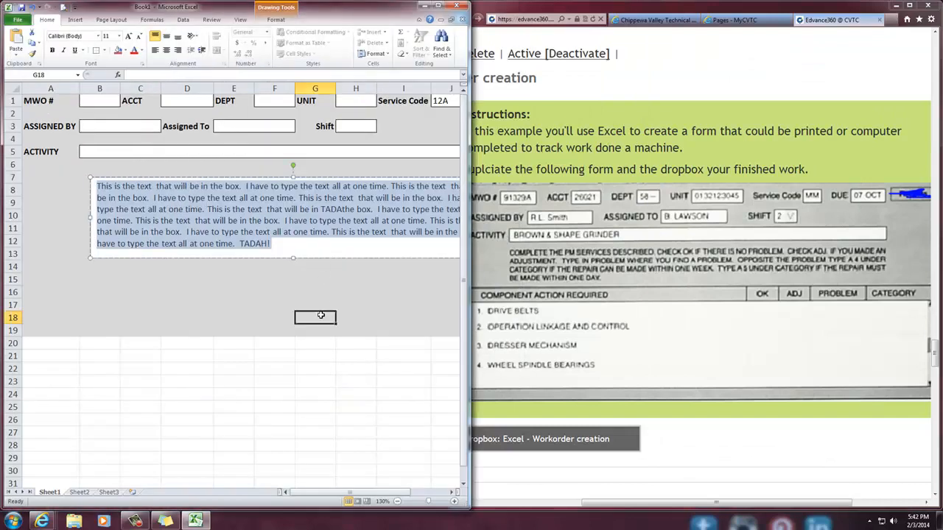
# Set the instructions text box to No Fill and make all of its text bold
pyautogui.click(259, 244)
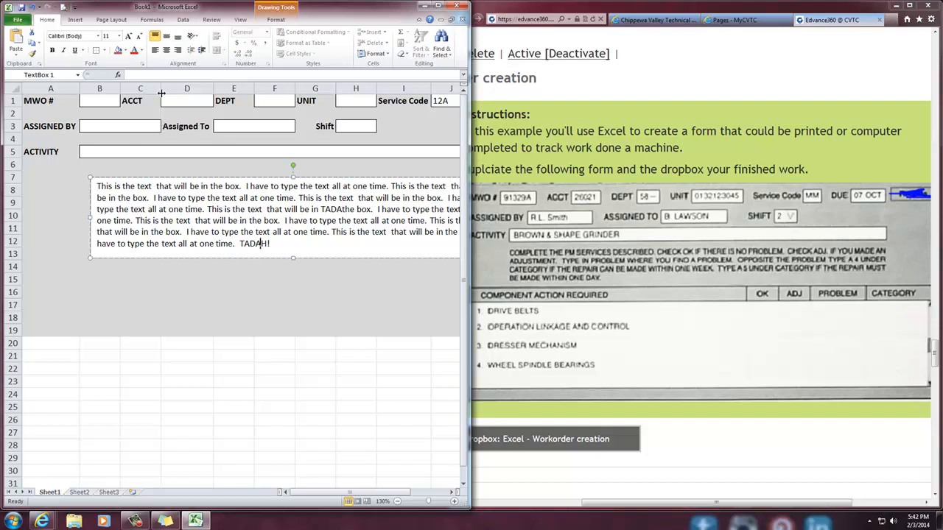
pyautogui.click(126, 51)
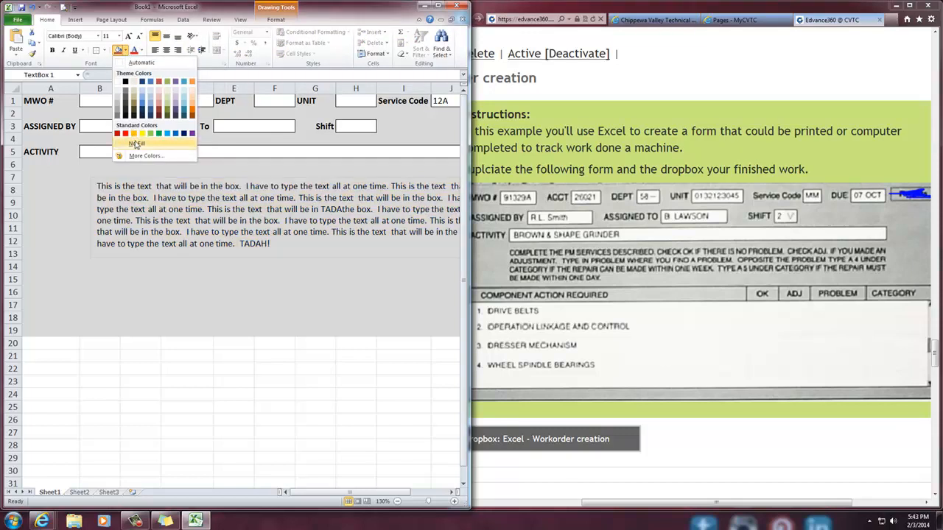
pyautogui.click(135, 144)
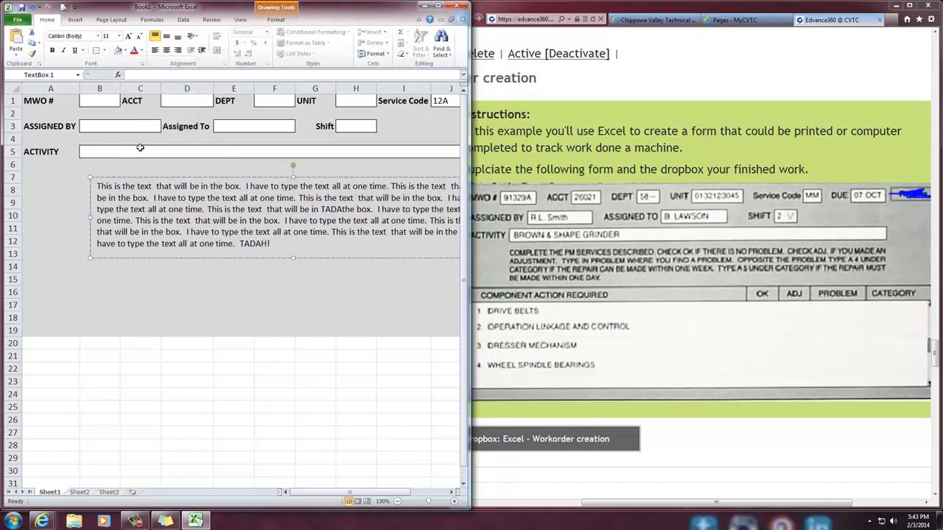
pyautogui.moveTo(281, 246); pyautogui.dragTo(98, 185)
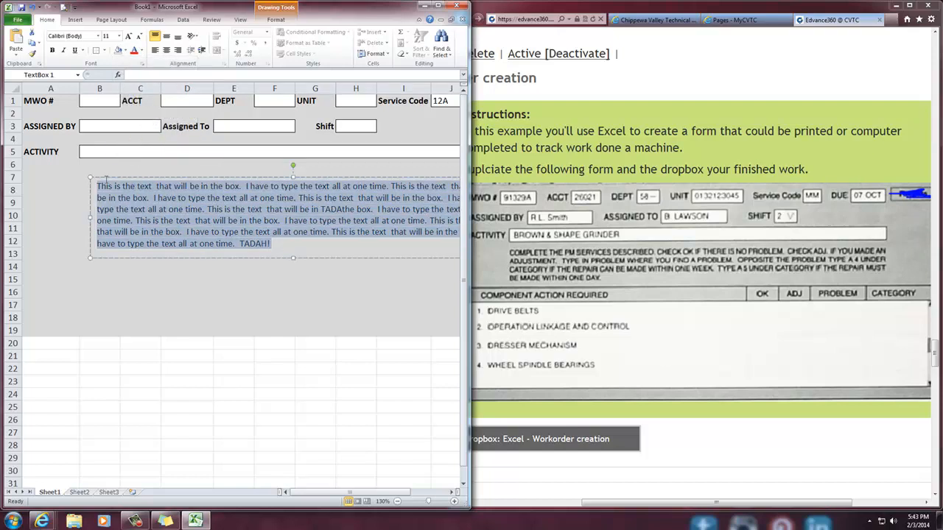
pyautogui.click(52, 50)
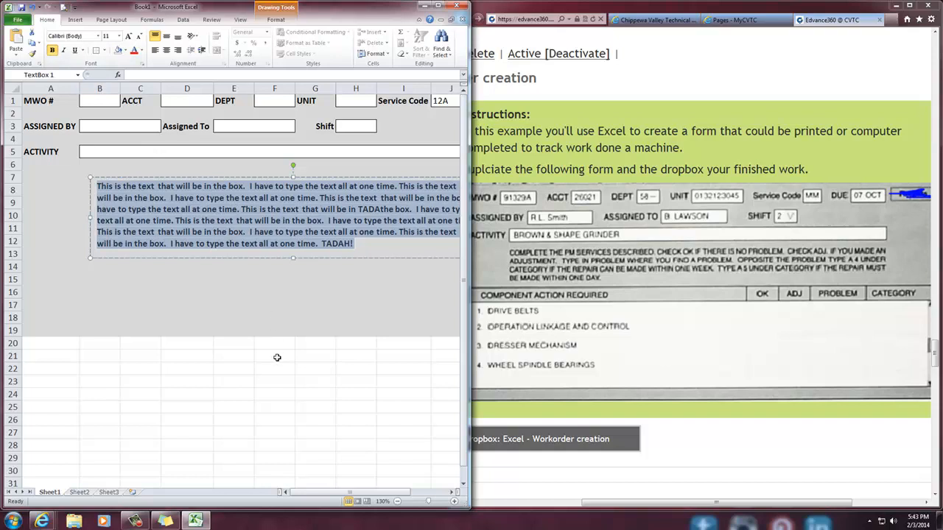
pyautogui.click(264, 313)
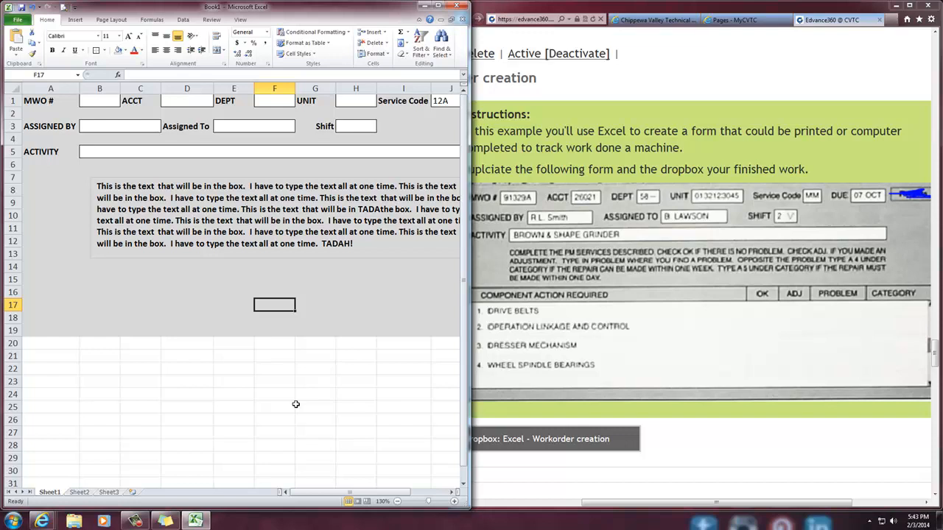
# Delete the last three lines of the text box's text and shrink its bottom edge to about row 11
pyautogui.click(355, 243)
pyautogui.moveTo(354, 244); pyautogui.dragTo(96, 220)
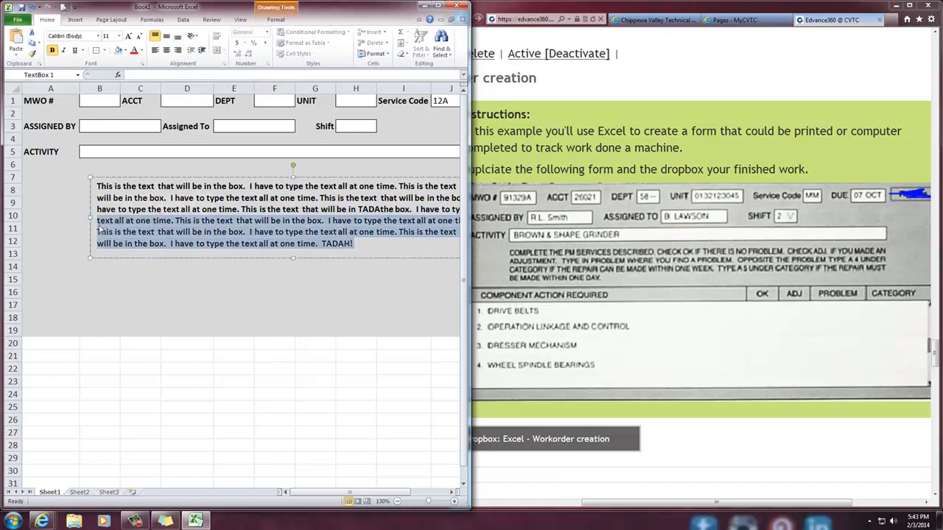
pyautogui.press('BackSpace')
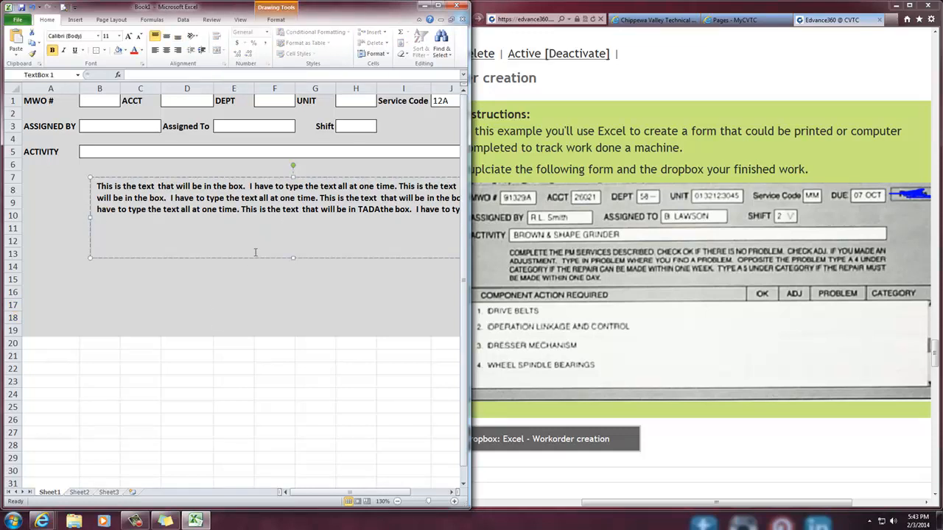
pyautogui.moveTo(294, 257); pyautogui.dragTo(293, 228)
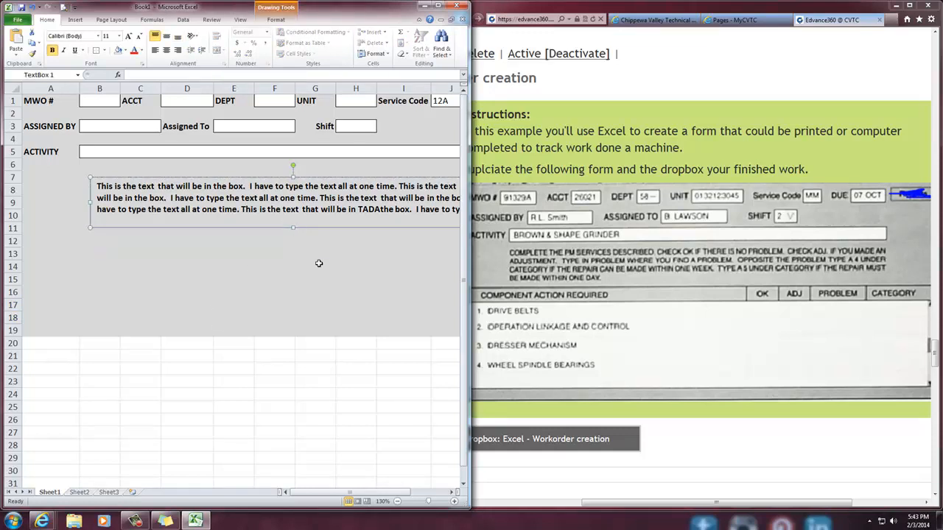
# Shift the browser window slightly to keep the reference form in view and enter COMPONET ACTION REQUIRED in A12
pyautogui.click(586, 346)
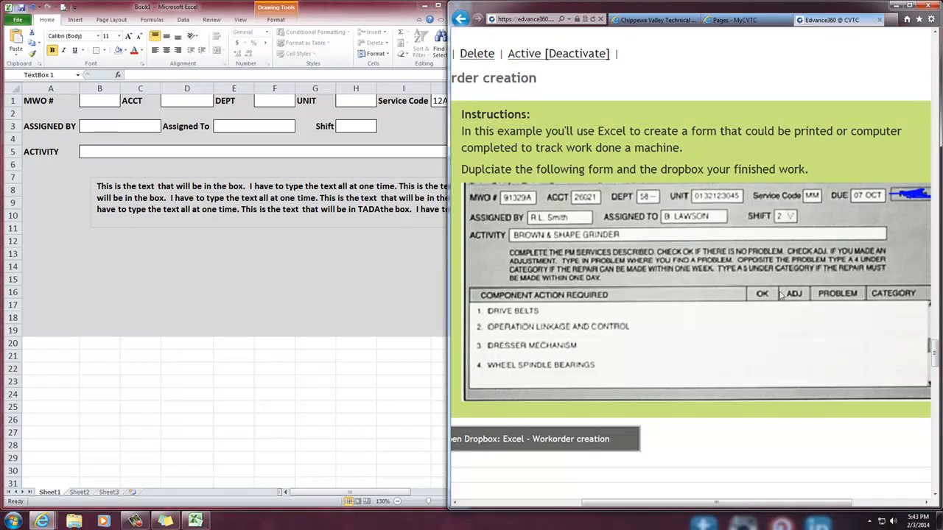
pyautogui.click(73, 252)
pyautogui.click(63, 244)
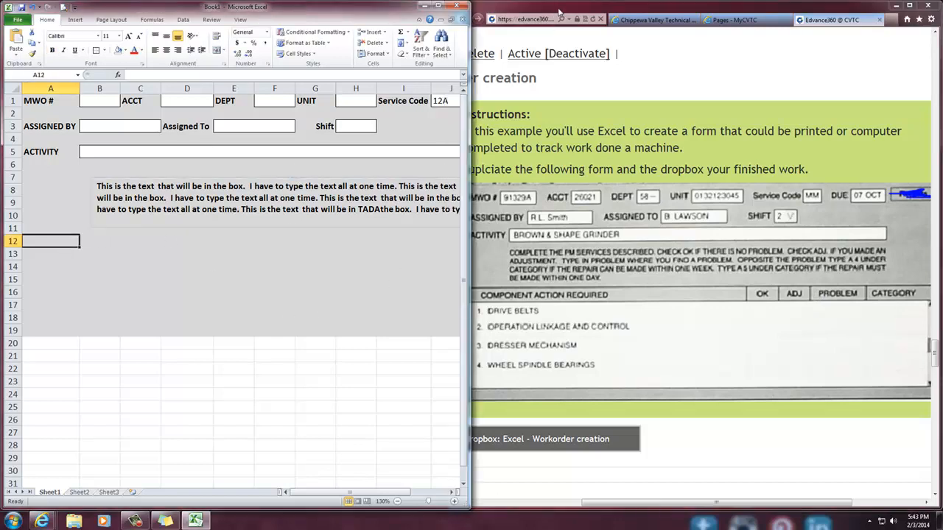
pyautogui.moveTo(643, 4); pyautogui.dragTo(658, 11)
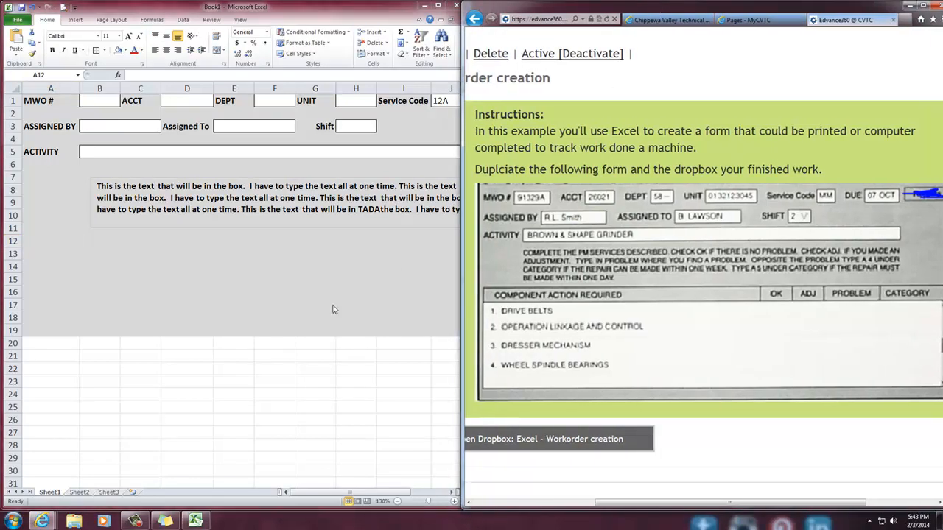
pyautogui.click(48, 250)
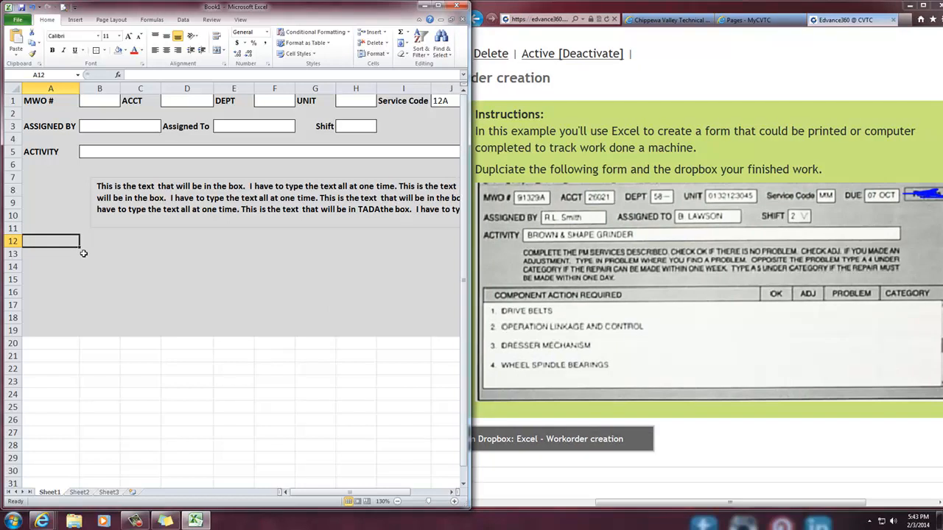
pyautogui.write('COM')
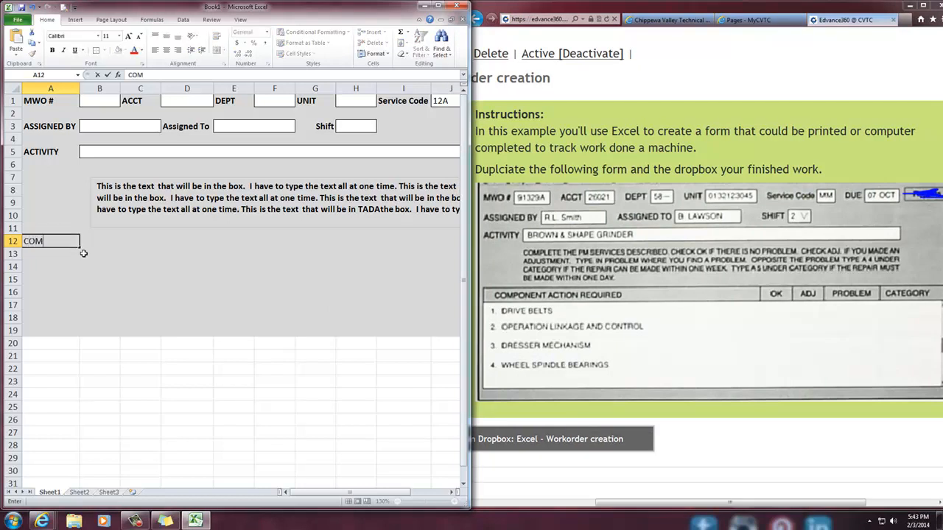
pyautogui.write('PONET ACTION REQUIRED')
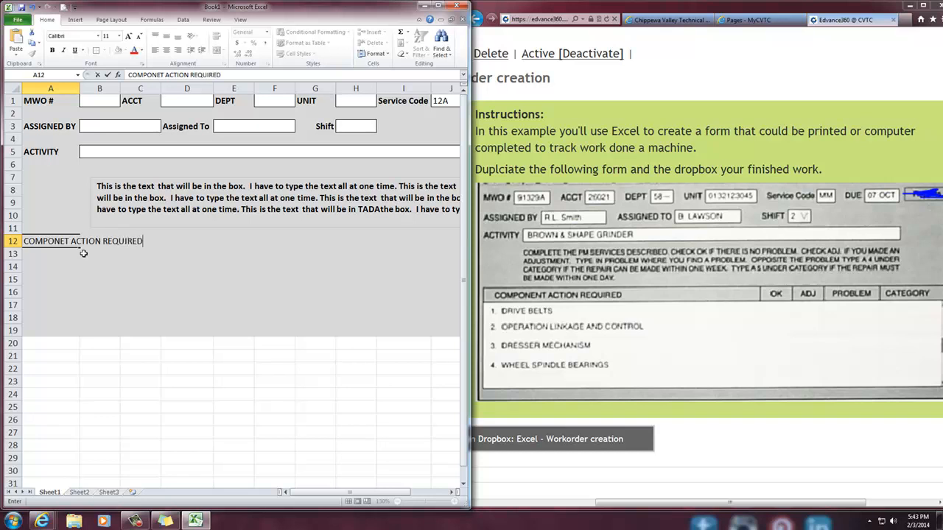
# Enter the heading OK in I12
pyautogui.press('Tab')
pyautogui.press('Tab')
pyautogui.press('Tab')
pyautogui.press('Tab')
pyautogui.press('Tab')
pyautogui.press('Tab')
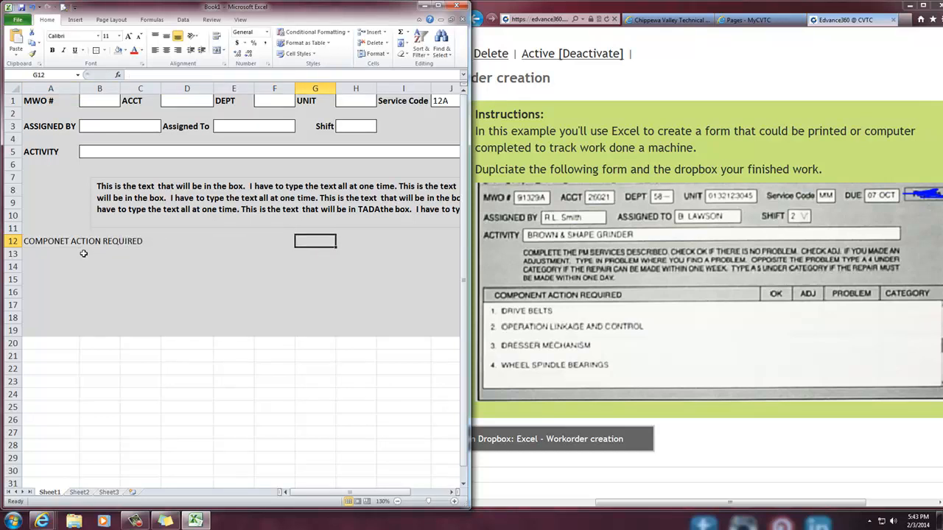
pyautogui.press('Tab')
pyautogui.press('Tab')
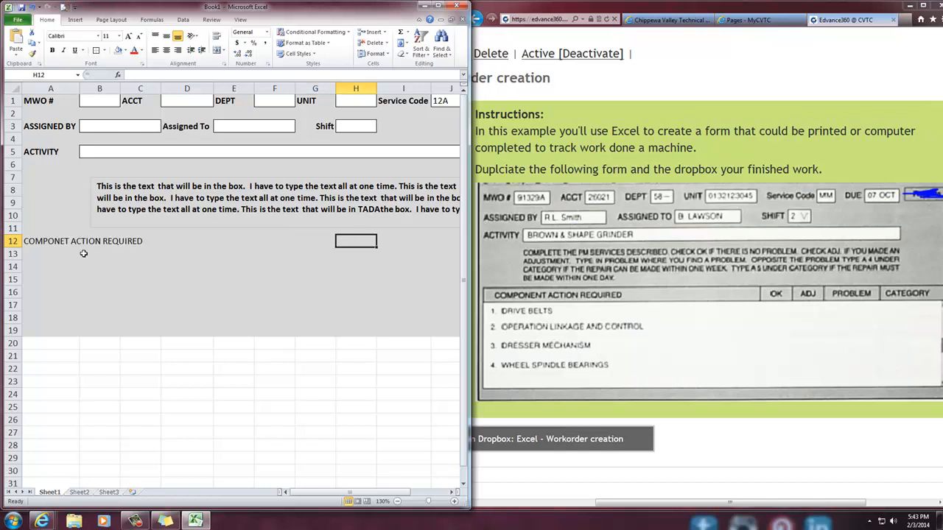
pyautogui.write('OK')
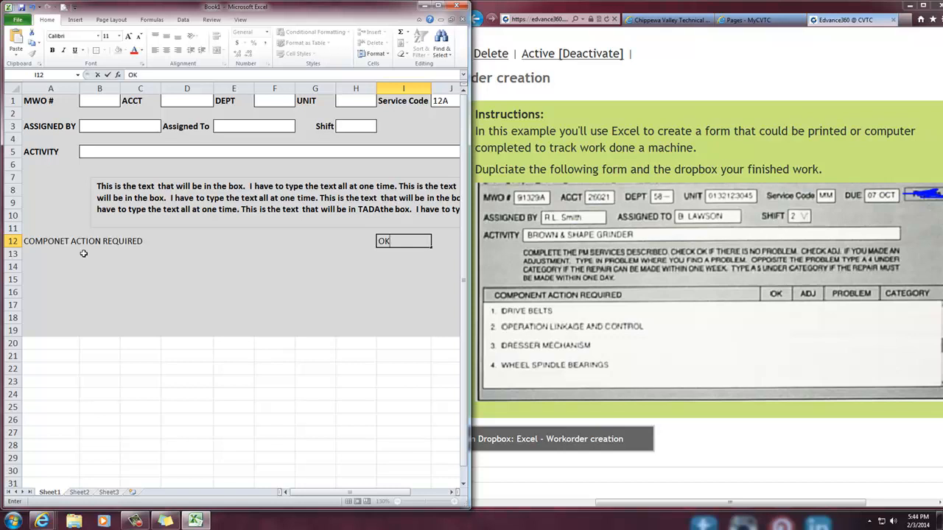
pyautogui.press('Tab')
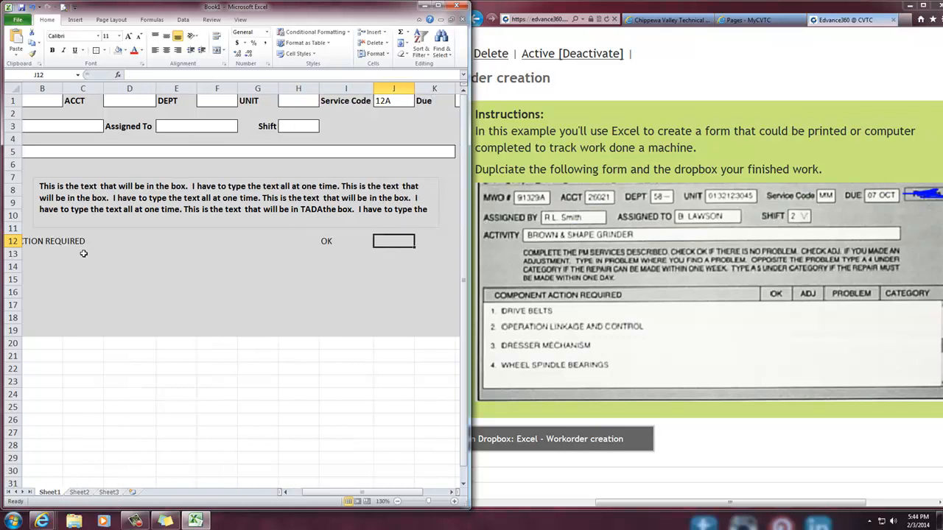
# Enter the headings OK, ADJ, PROBLEM and CATEGORY in cells H12 through K12
pyautogui.press('Left')
pyautogui.press('Left')
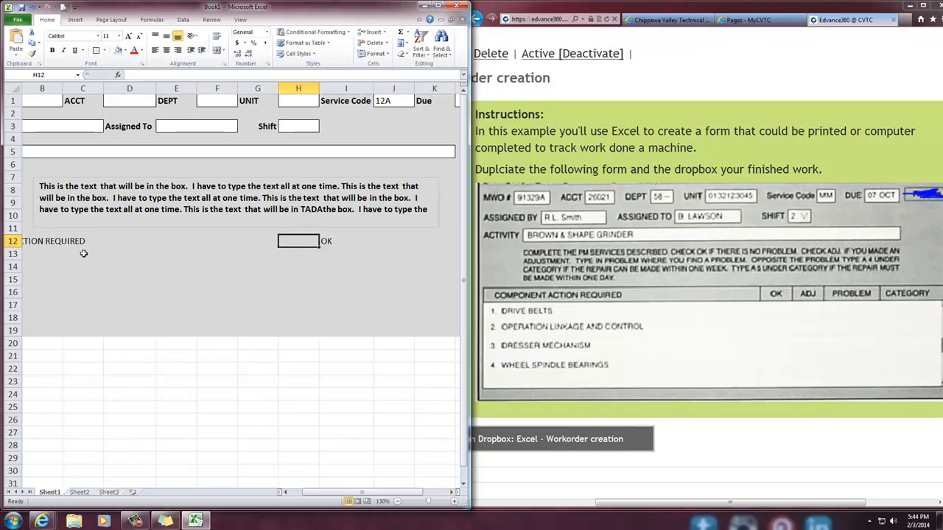
pyautogui.press('Left')
pyautogui.press('Right')
pyautogui.write('OK')
pyautogui.press('Tab')
pyautogui.write('ADJ')
pyautogui.press('Tab')
pyautogui.write('PROBLEM')
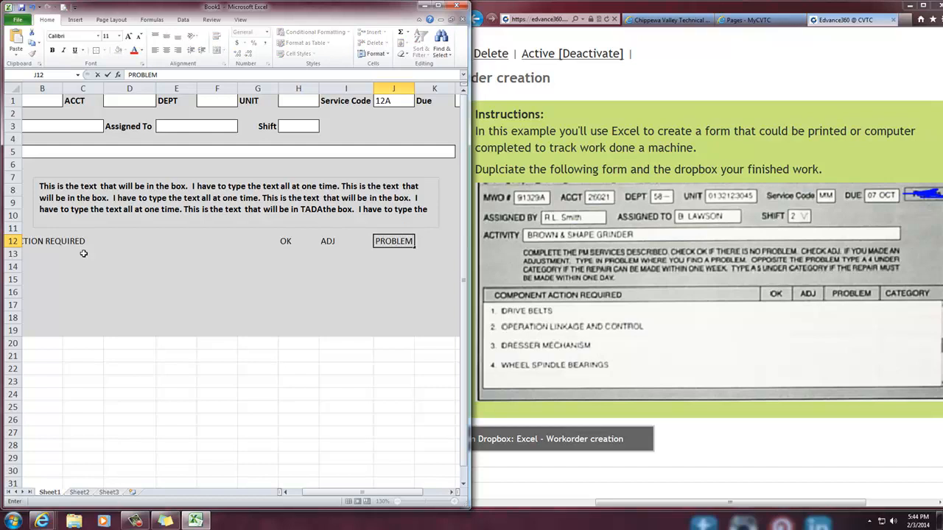
pyautogui.press('Tab')
pyautogui.write('CAT')
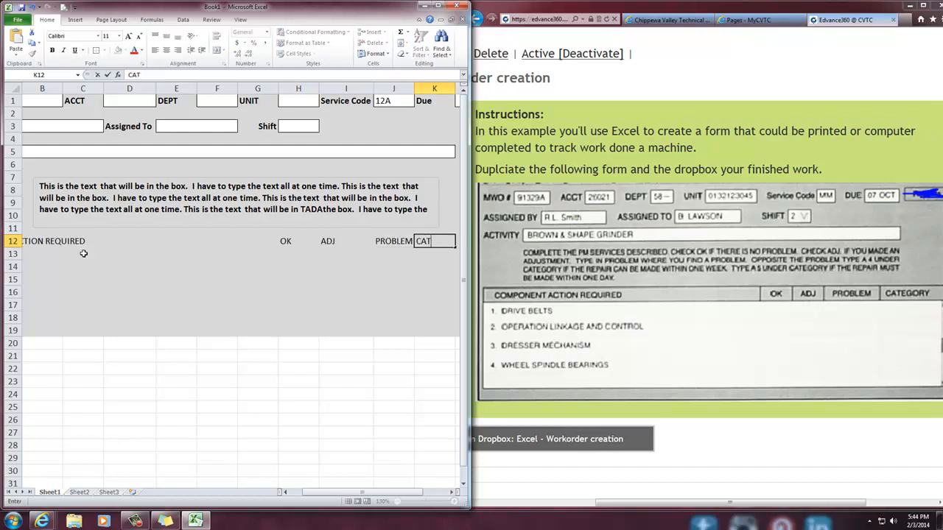
pyautogui.write('EGORY')
pyautogui.press('Return')
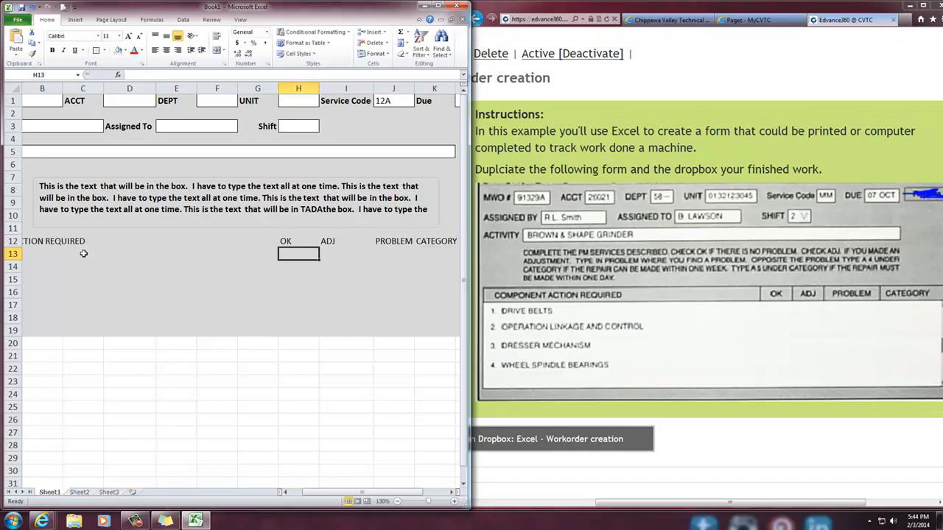
# Move the browser window aside and widen the Excel window to show columns A through K
pyautogui.click(109, 286)
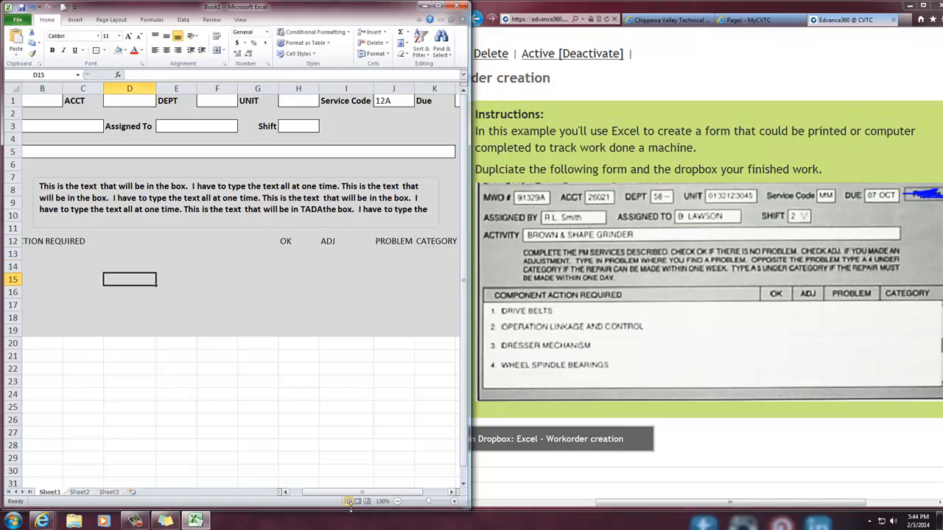
pyautogui.moveTo(350, 495); pyautogui.dragTo(342, 495)
pyautogui.moveTo(389, 9); pyautogui.dragTo(348, 78)
pyautogui.moveTo(463, 89); pyautogui.dragTo(526, 89)
pyautogui.moveTo(350, 85); pyautogui.dragTo(2, 88)
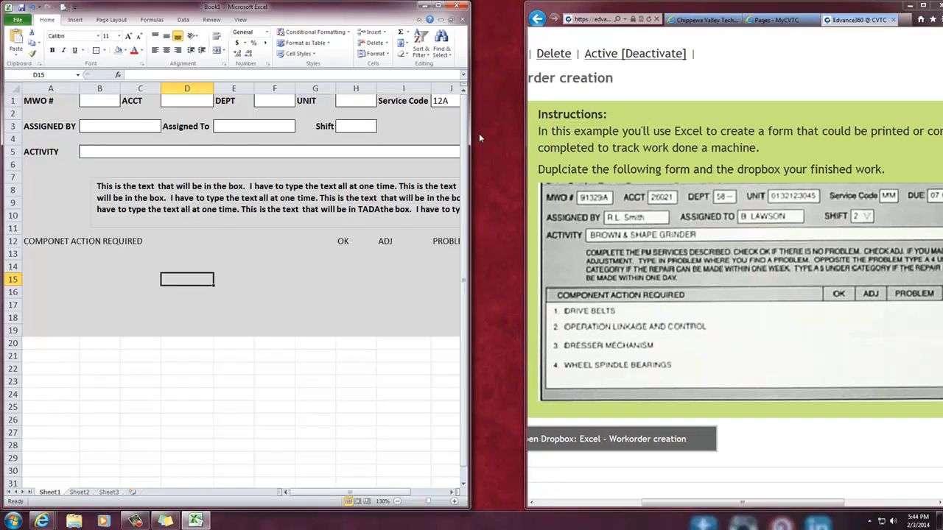
pyautogui.moveTo(470, 137); pyautogui.dragTo(524, 136)
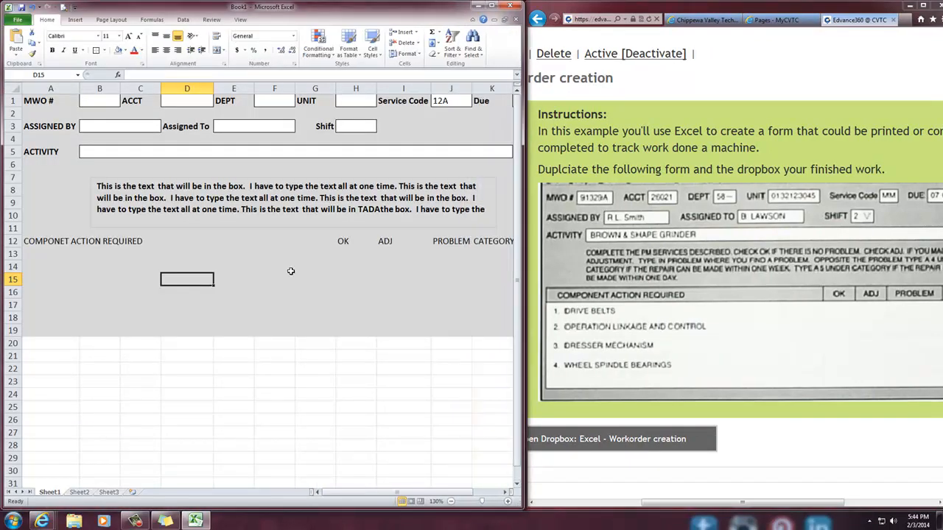
# Make the row 12 headings in A12 and H12 through K12 bold, and widen column J slightly to fit PROBLEM
pyautogui.click(63, 241)
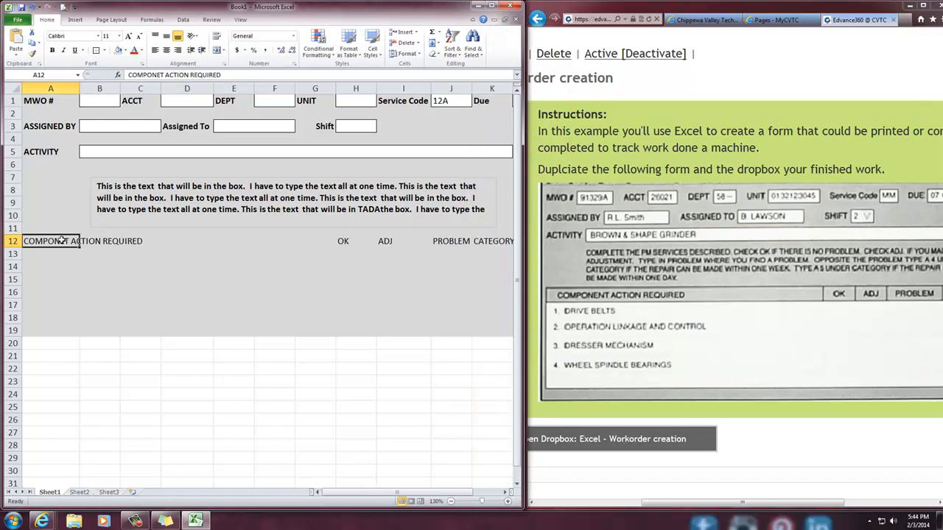
pyautogui.hotkey('ctrl', 'b')
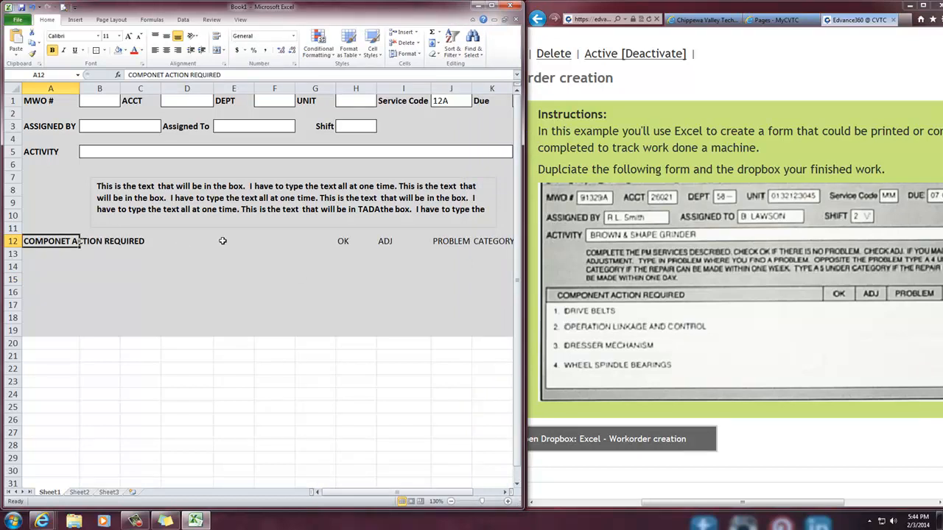
pyautogui.click(341, 237)
pyautogui.hotkey('ctrl', 'b')
pyautogui.click(384, 241)
pyautogui.hotkey('ctrl', 'b')
pyautogui.click(441, 241)
pyautogui.hotkey('ctrl', 'b')
pyautogui.click(477, 241)
pyautogui.hotkey('ctrl', 'b')
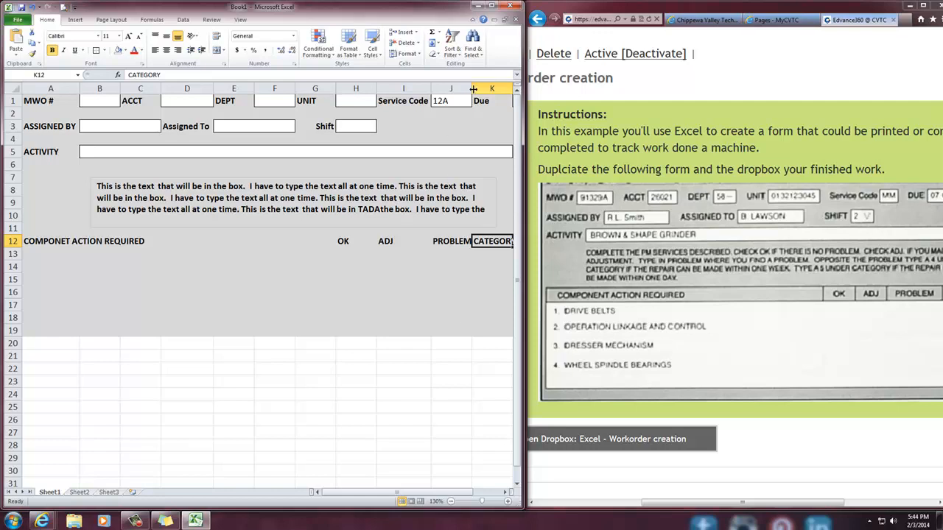
pyautogui.moveTo(469, 89); pyautogui.dragTo(477, 89)
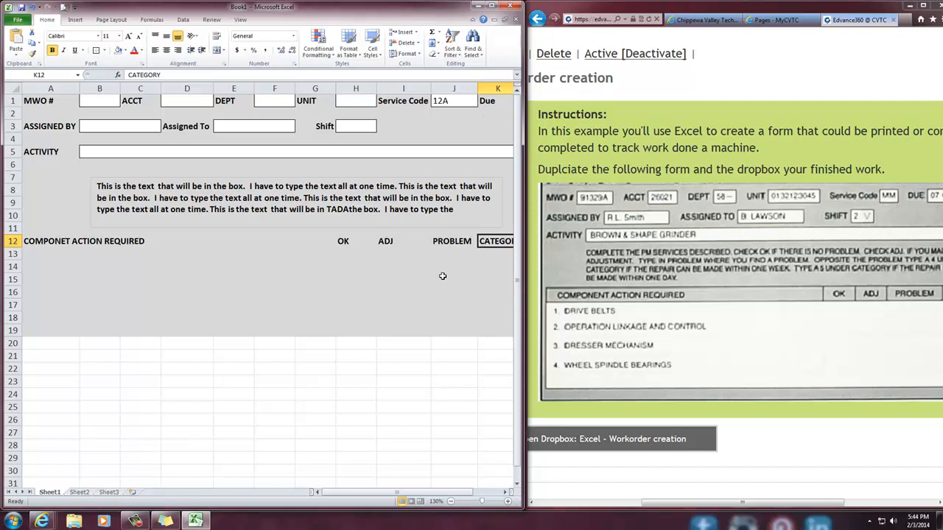
pyautogui.click(41, 253)
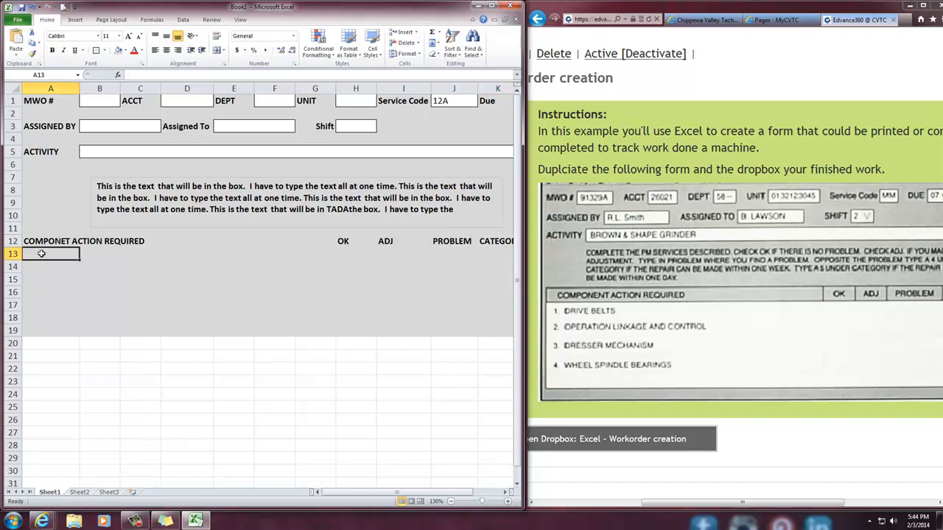
# Fill the range A13 through K18 with white
pyautogui.moveTo(41, 253); pyautogui.dragTo(487, 318)
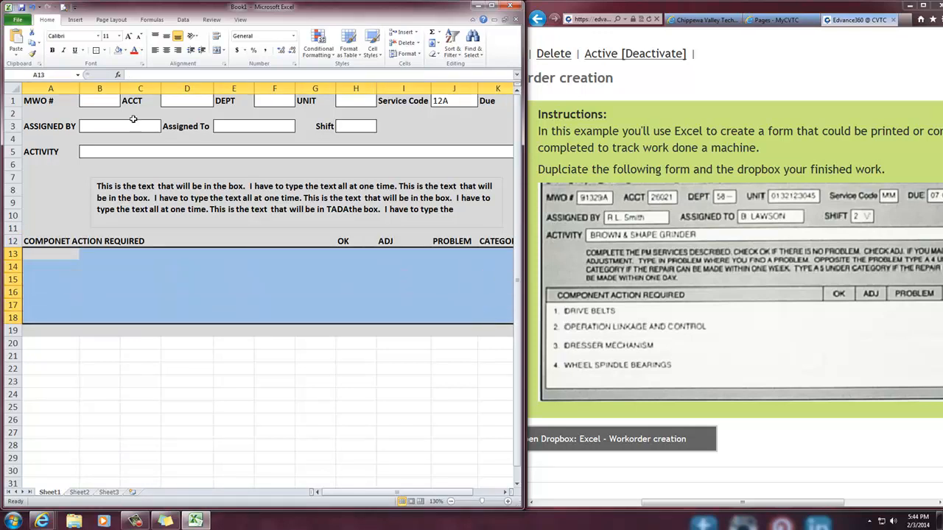
pyautogui.click(118, 53)
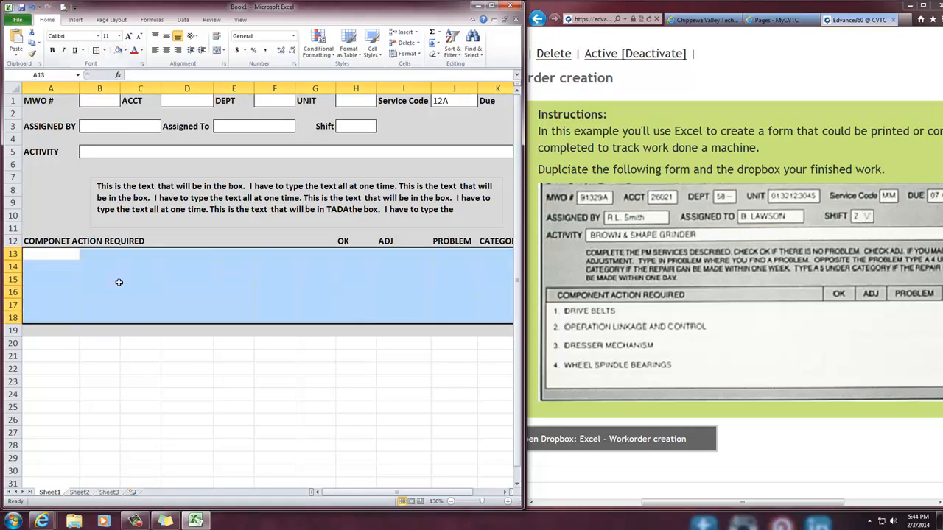
pyautogui.click(110, 418)
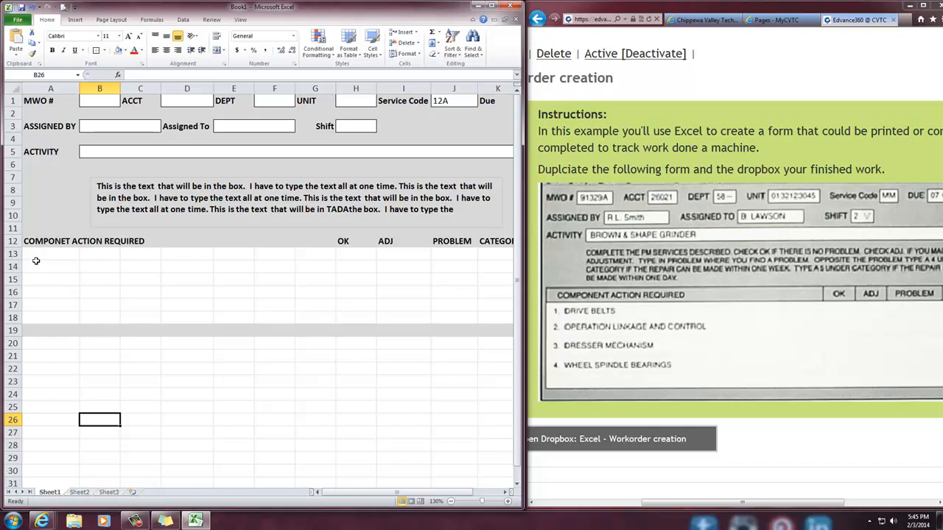
pyautogui.click(40, 257)
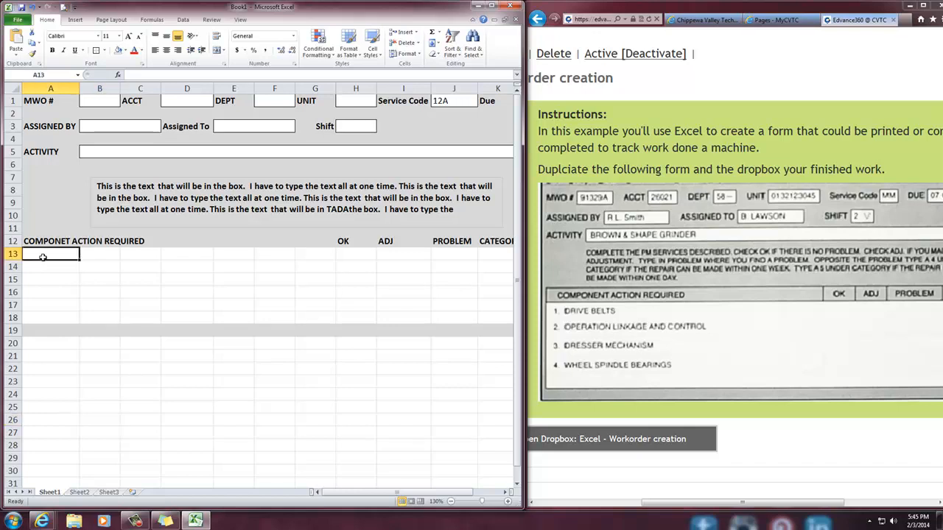
pyautogui.click(352, 255)
pyautogui.moveTo(352, 255); pyautogui.dragTo(355, 317)
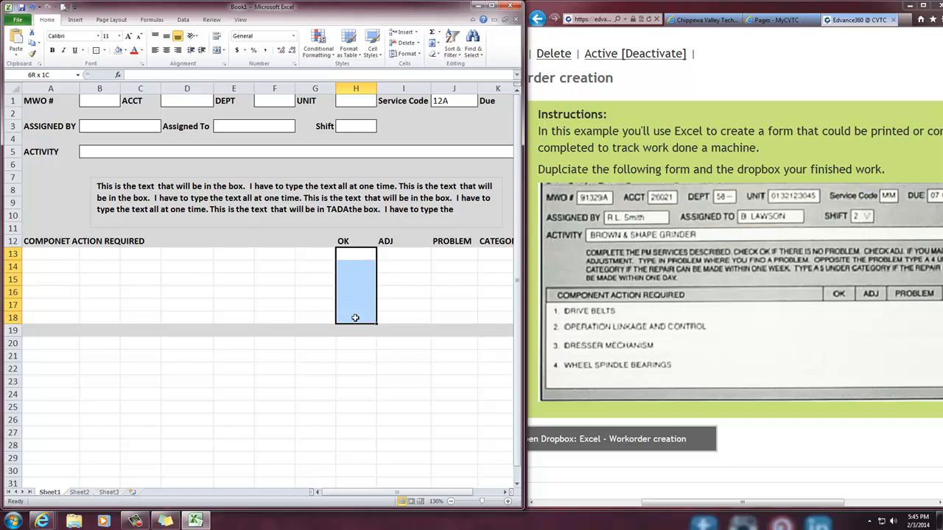
# Try merging the whole block A13 through G18 into one cell
pyautogui.click(54, 253)
pyautogui.moveTo(54, 252); pyautogui.dragTo(309, 313)
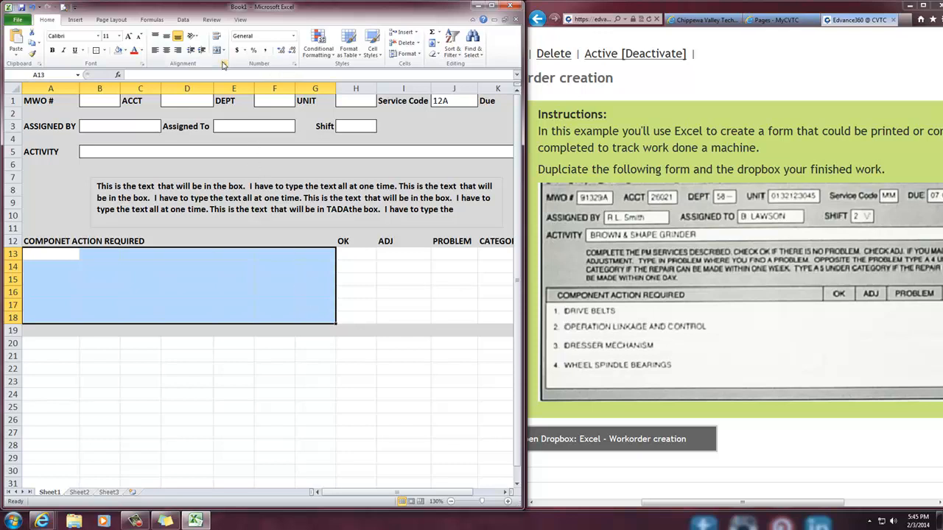
pyautogui.click(225, 64)
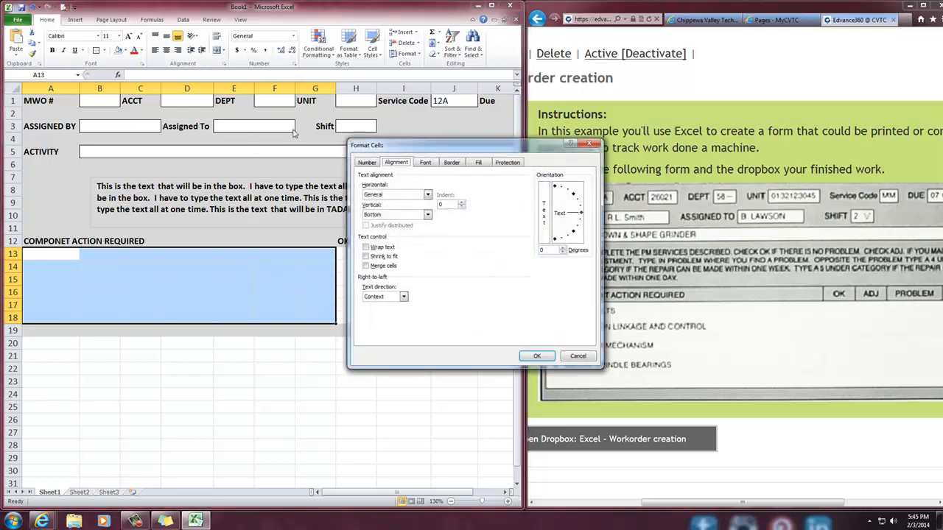
pyautogui.click(378, 266)
pyautogui.click(537, 356)
pyautogui.click(317, 382)
pyautogui.click(184, 307)
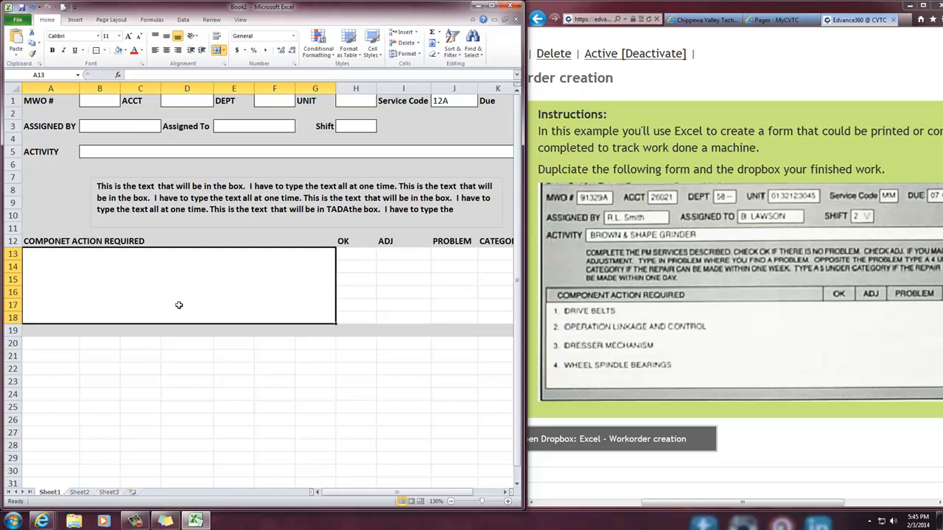
# Enter the trial text THIS IS LINE 1 in the merged block below COMPONET ACTION REQUIRED
pyautogui.doubleClick(172, 287)
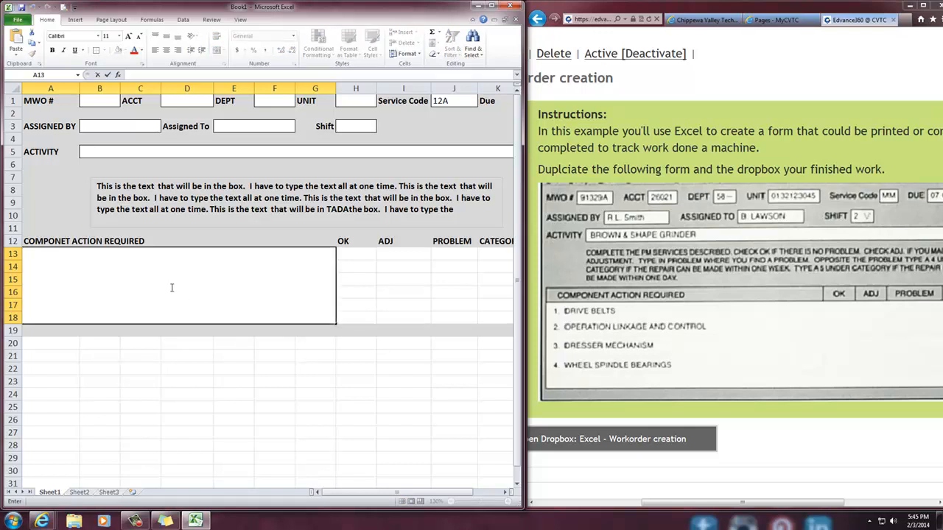
pyautogui.write('THIS IS LINE 1')
pyautogui.press('Return')
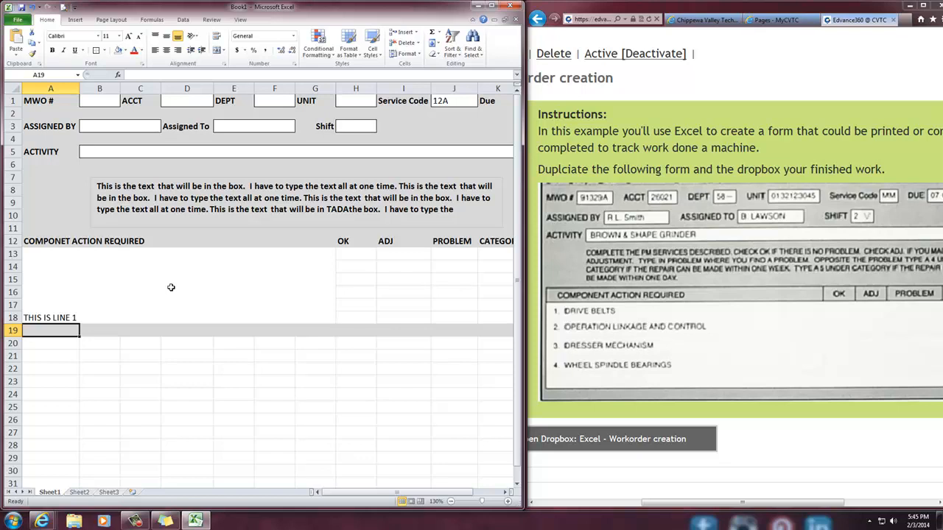
# Undo the trial text and the merge of A13 through G18
pyautogui.hotkey('ctrl', 'z')
pyautogui.hotkey('ctrl', 'z')
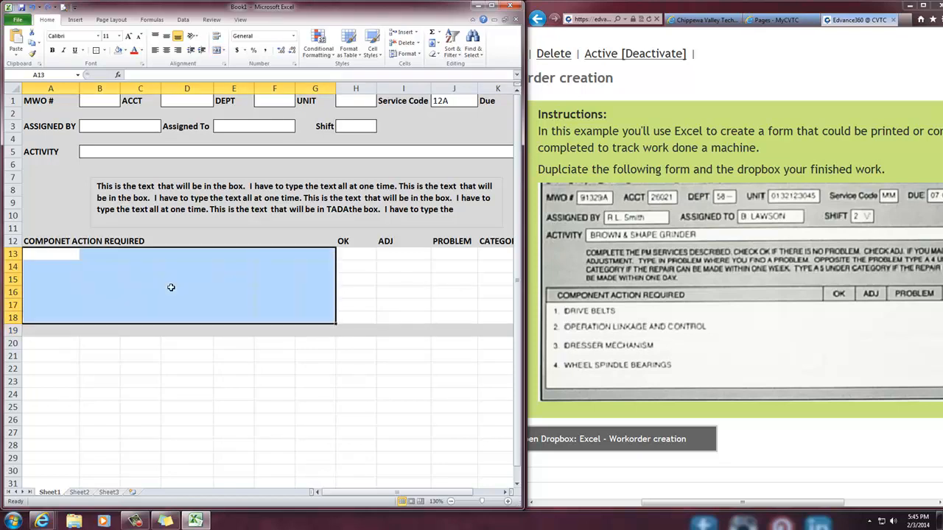
pyautogui.click(171, 366)
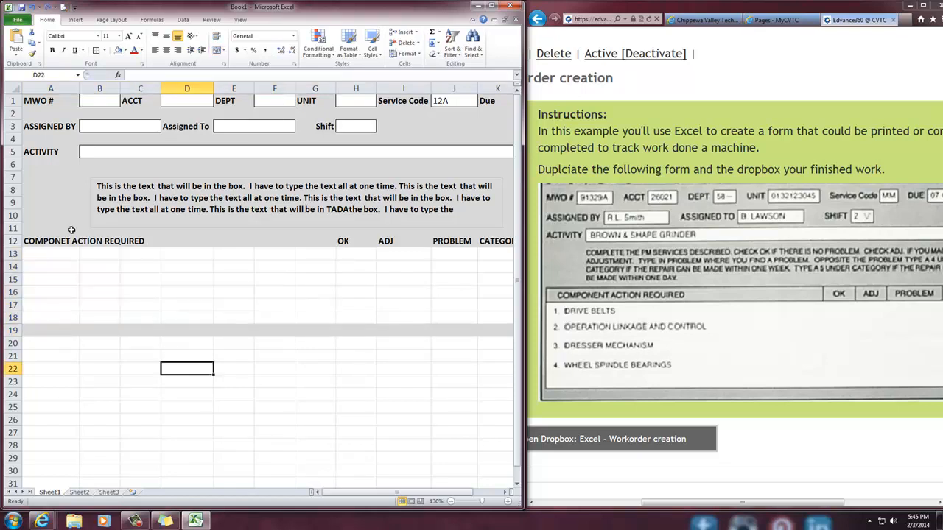
# Merge cells A13 through G13 into one cell
pyautogui.moveTo(46, 254); pyautogui.dragTo(303, 254)
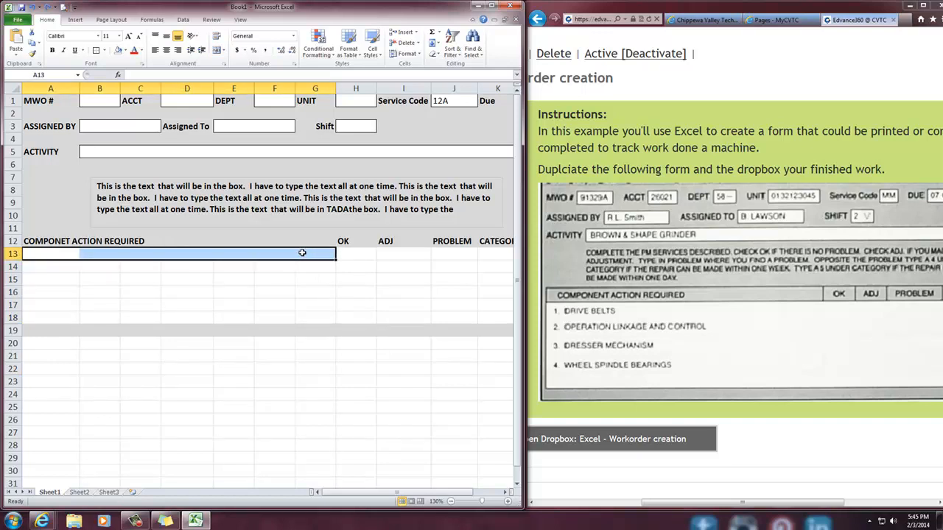
pyautogui.click(224, 64)
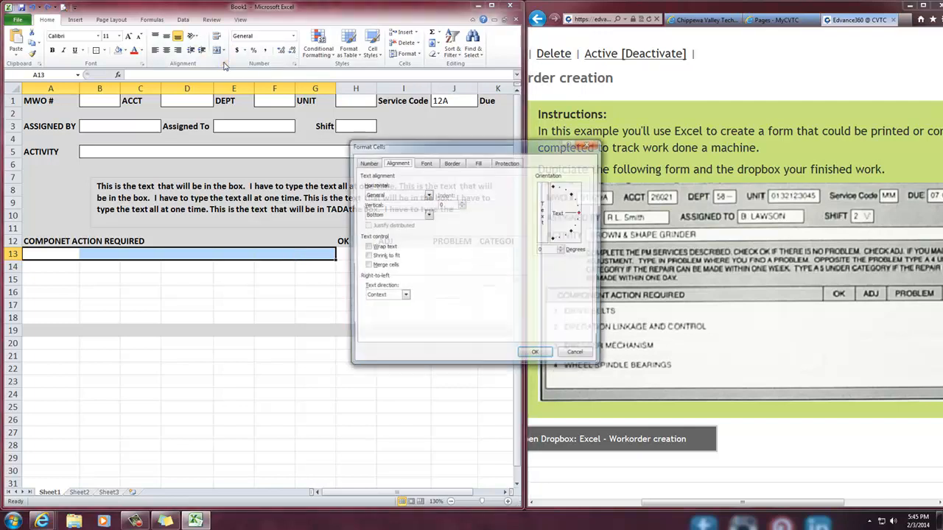
pyautogui.click(384, 266)
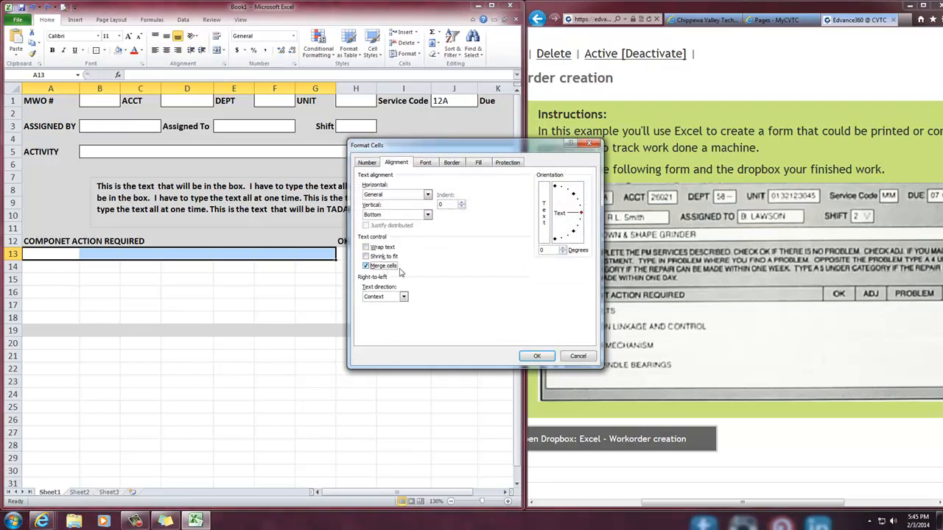
pyautogui.click(537, 356)
pyautogui.click(291, 405)
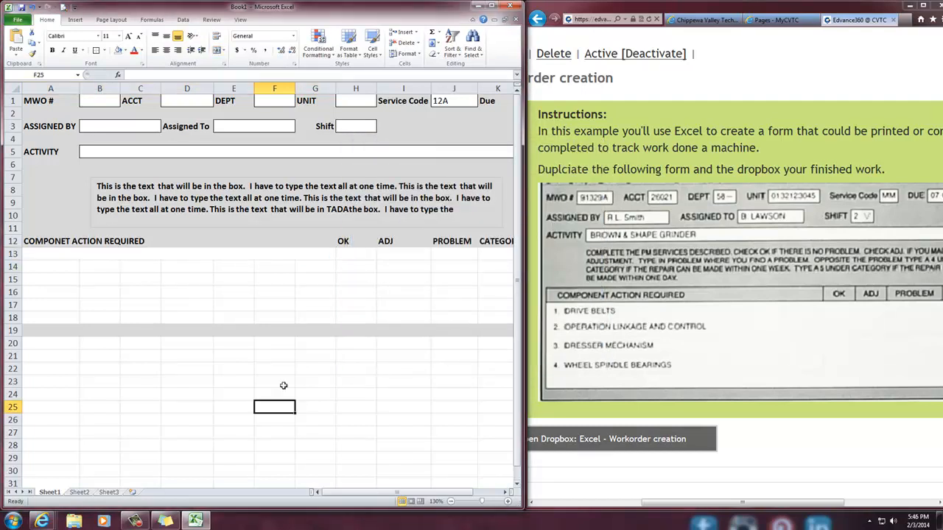
# Enter "1. Drive Belts" in the merged cell A13
pyautogui.click(53, 254)
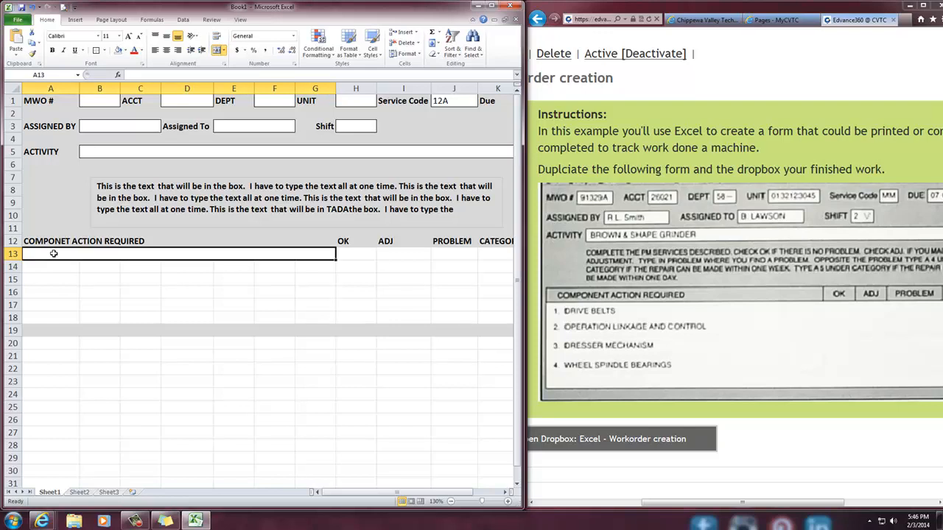
pyautogui.write('1. Drive Belt')
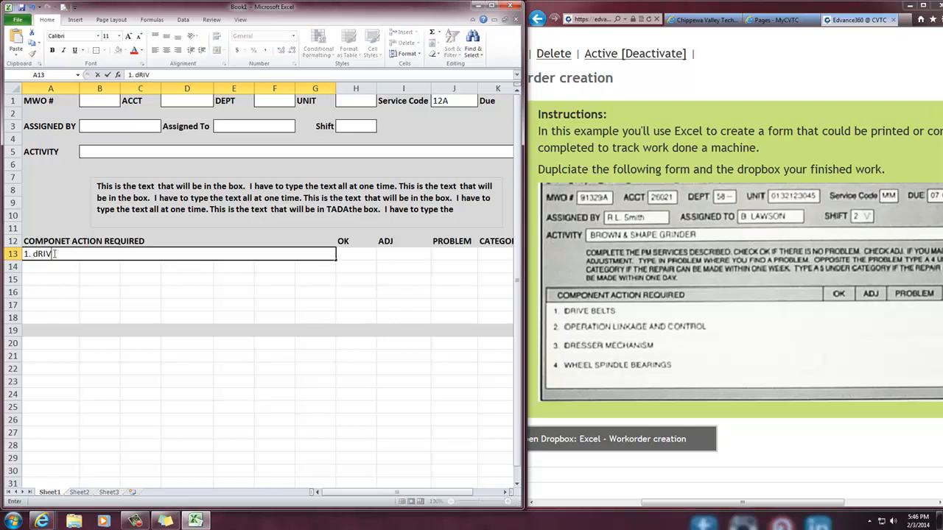
pyautogui.write('s')
pyautogui.press('Return')
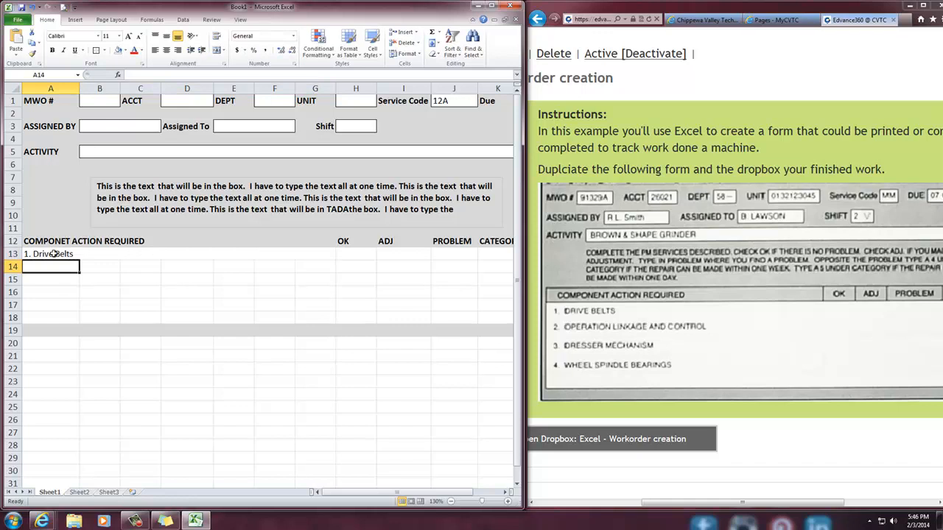
# Increase the indent of the Drive Belts entry in A13 by one level
pyautogui.click(52, 254)
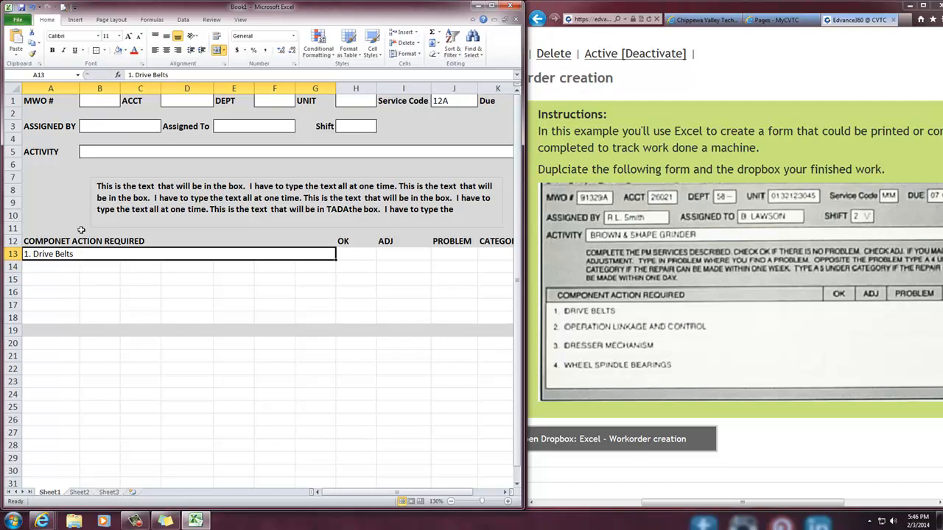
pyautogui.click(202, 55)
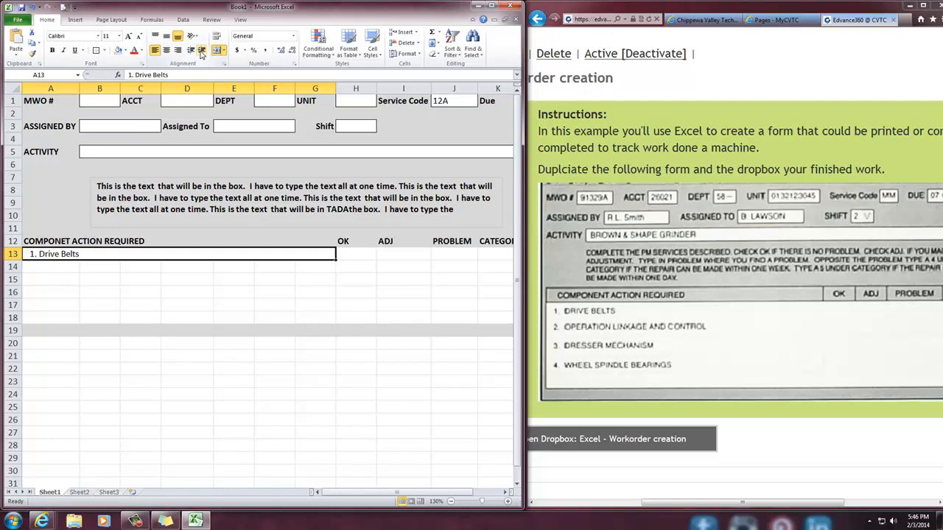
pyautogui.click(156, 318)
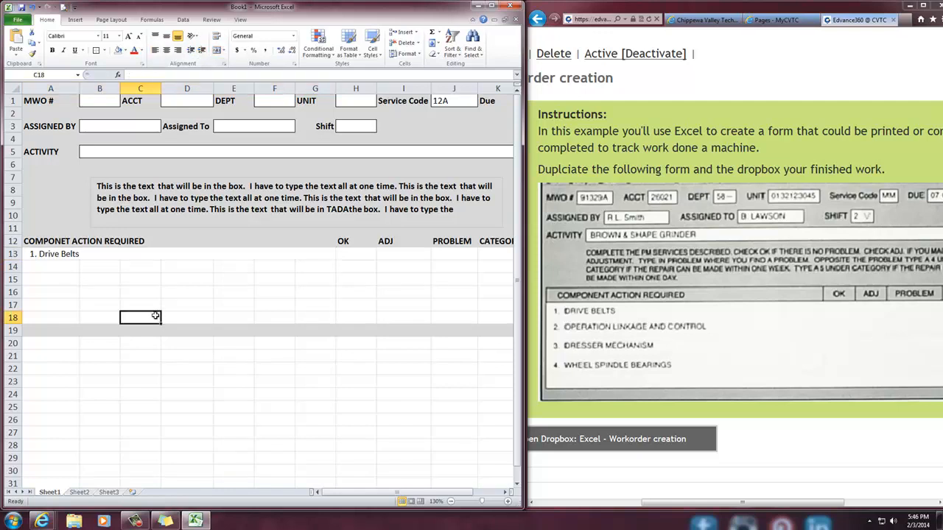
# Fill the merged, indented cell A13 down through row 18 and check that each row is merged
pyautogui.click(61, 255)
pyautogui.moveTo(62, 255); pyautogui.dragTo(57, 312)
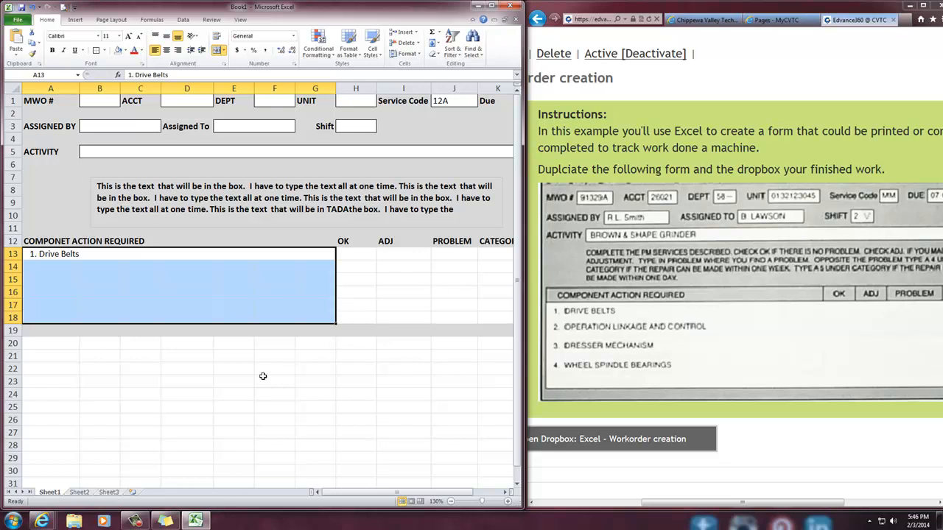
pyautogui.hotkey('ctrl', 'd')
pyautogui.click(202, 414)
pyautogui.click(196, 265)
pyautogui.click(196, 278)
pyautogui.click(194, 307)
pyautogui.click(189, 318)
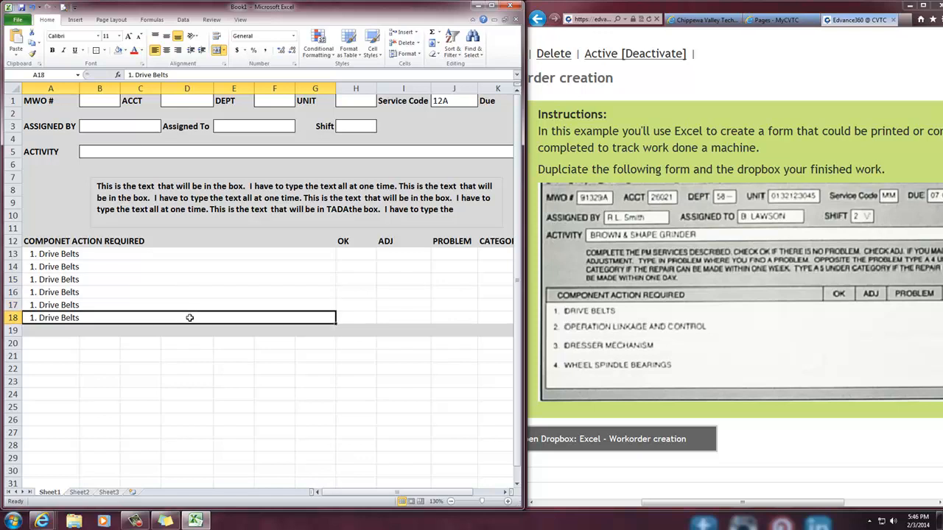
# Clear the copied text from A14 and enter "2. Operations" in A15
pyautogui.click(85, 267)
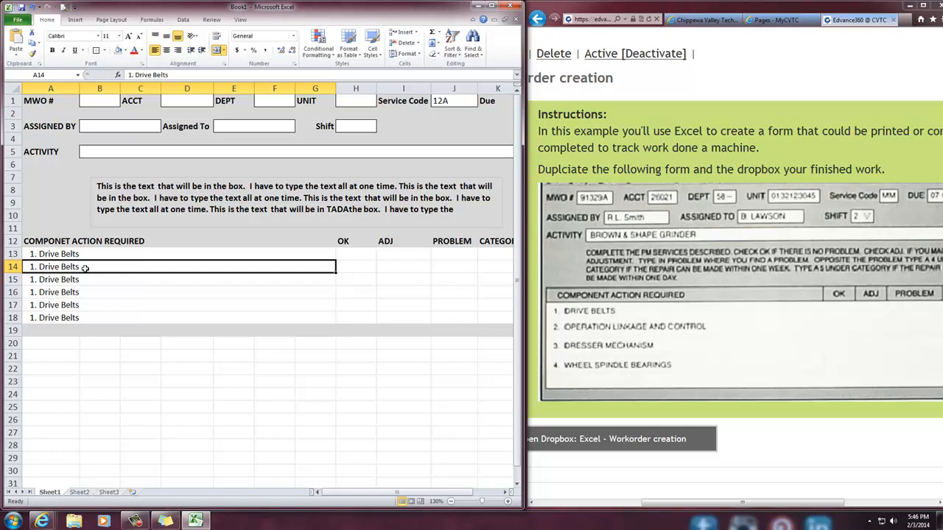
pyautogui.press('BackSpace')
pyautogui.press('Return')
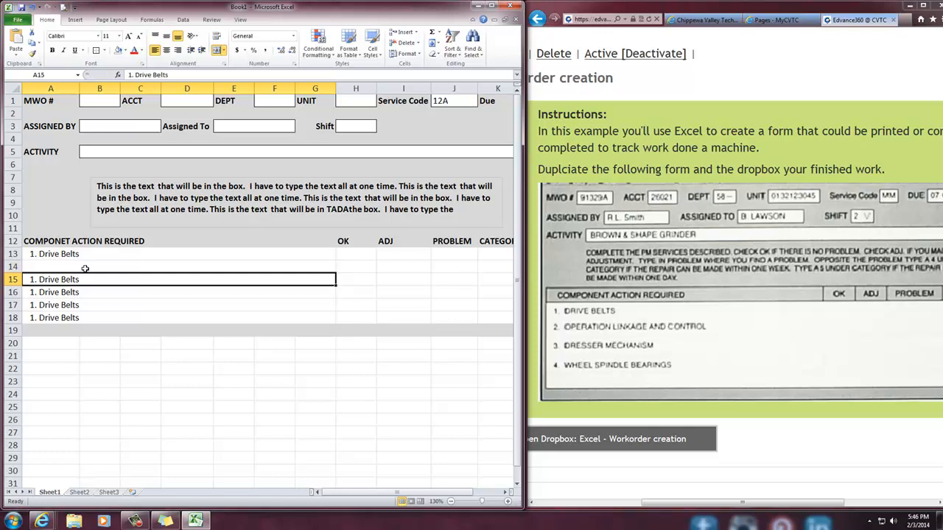
pyautogui.write('2. Operations')
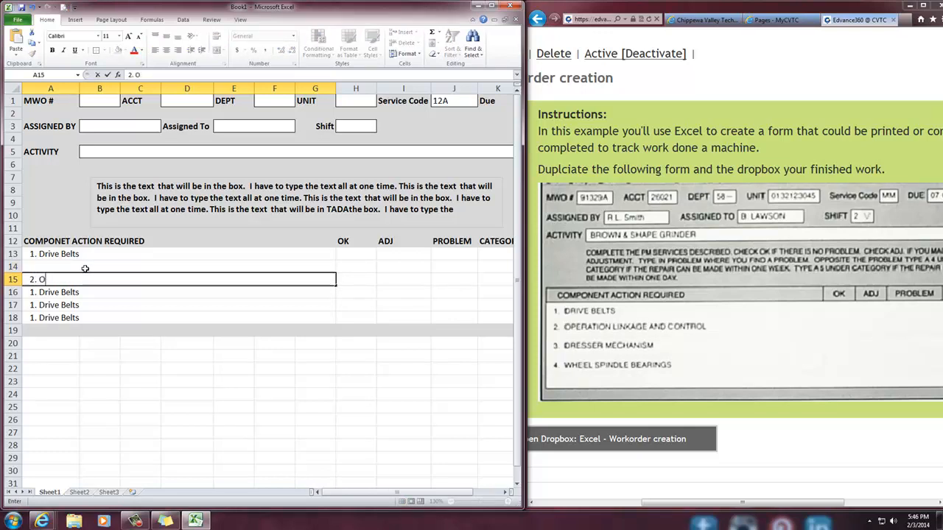
pyautogui.press('Return')
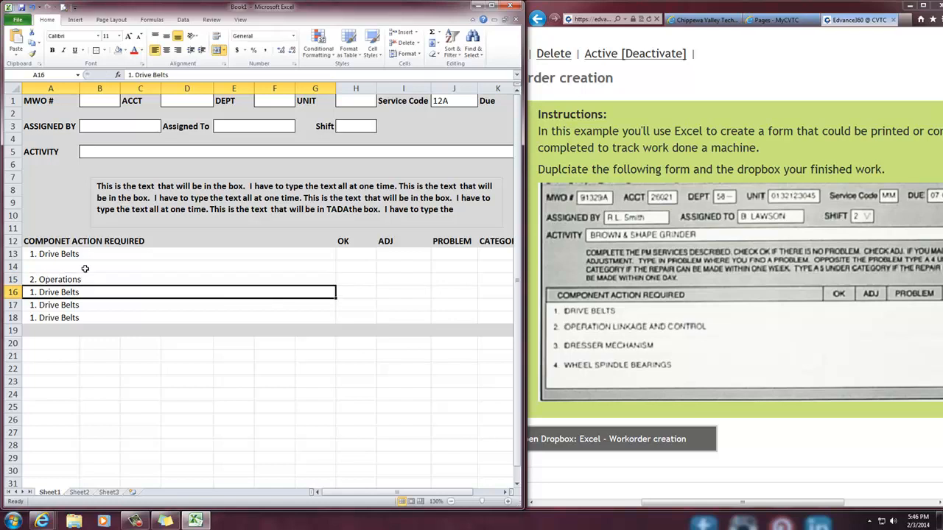
# Clear the copied text from A16 and enter "3. Dresser Mechanism" in A17
pyautogui.press('BackSpace')
pyautogui.press('Return')
pyautogui.write('3. Dr')
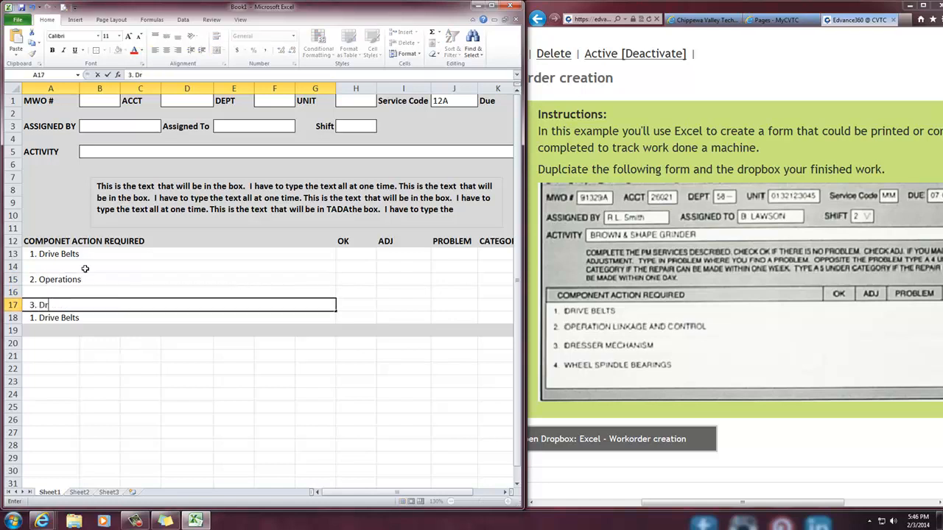
pyautogui.write('esser Mechanism')
pyautogui.press('Return')
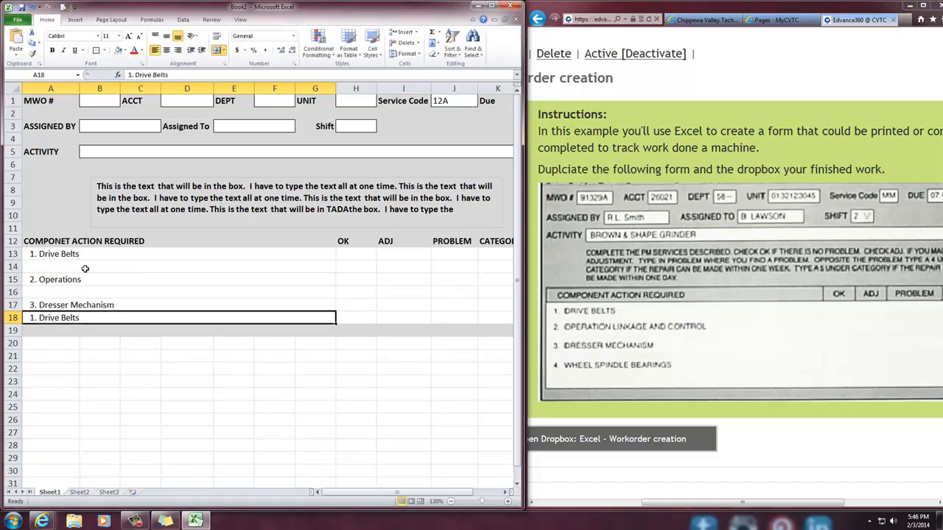
# Clear the copied text from A18 and fill row 18 down to row 19 across columns A through K
pyautogui.press('Delete')
pyautogui.moveTo(47, 317); pyautogui.dragTo(449, 334)
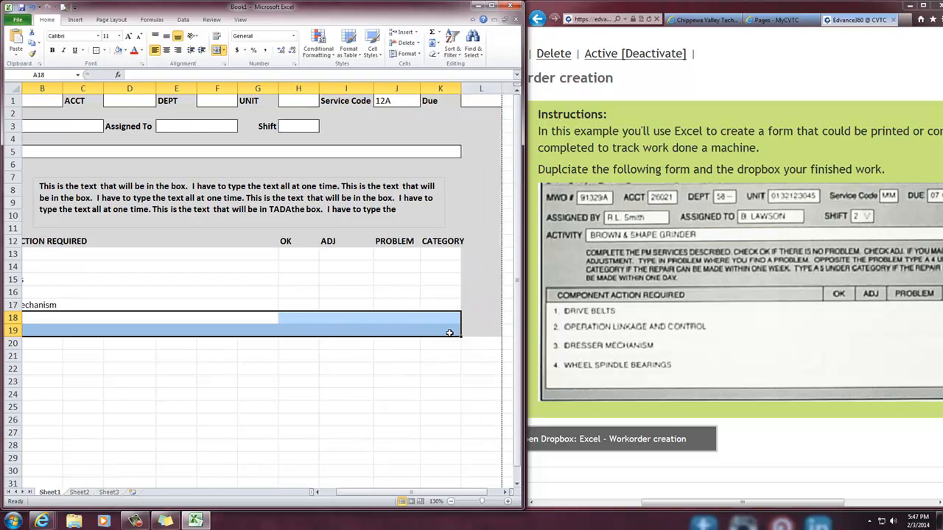
pyautogui.click(432, 380)
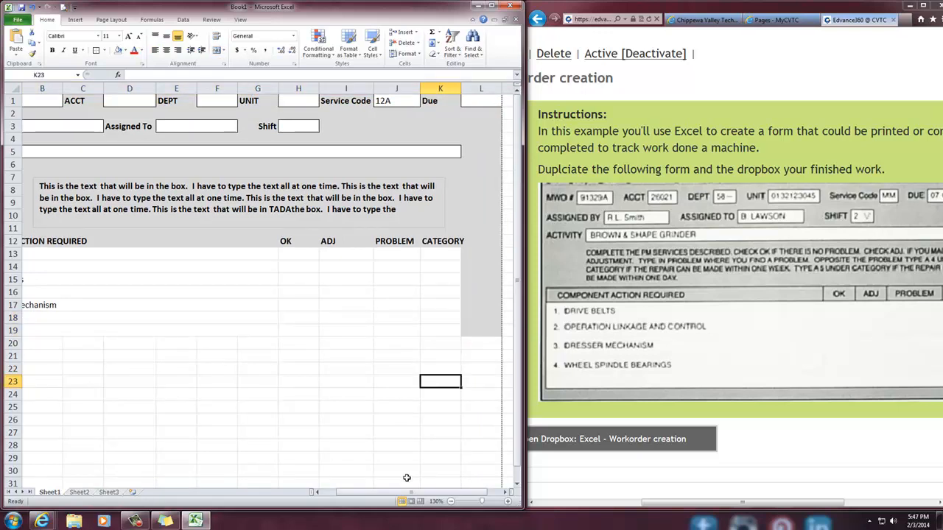
pyautogui.moveTo(414, 492); pyautogui.dragTo(392, 492)
# Enter "4. Forth item" in the merged cell A19
pyautogui.click(57, 333)
pyautogui.write('4.')
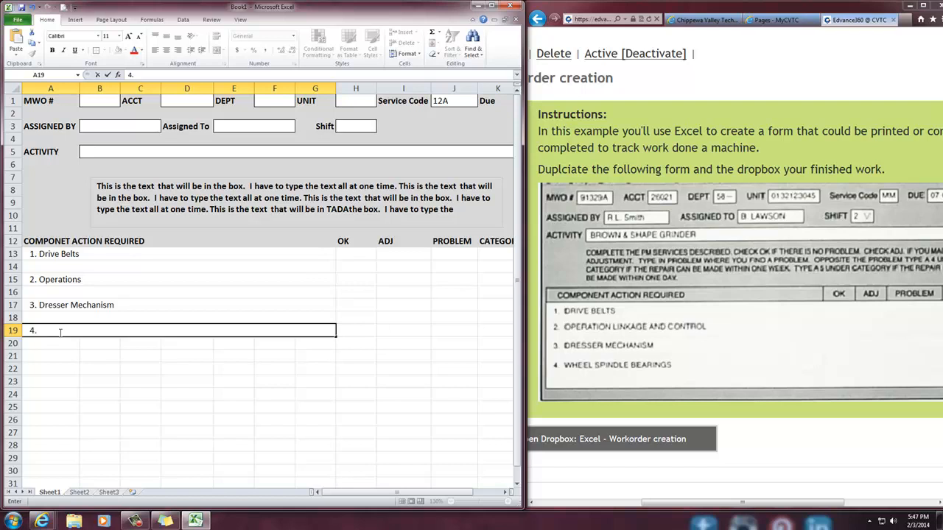
pyautogui.write(' Forth item')
pyautogui.press('Return')
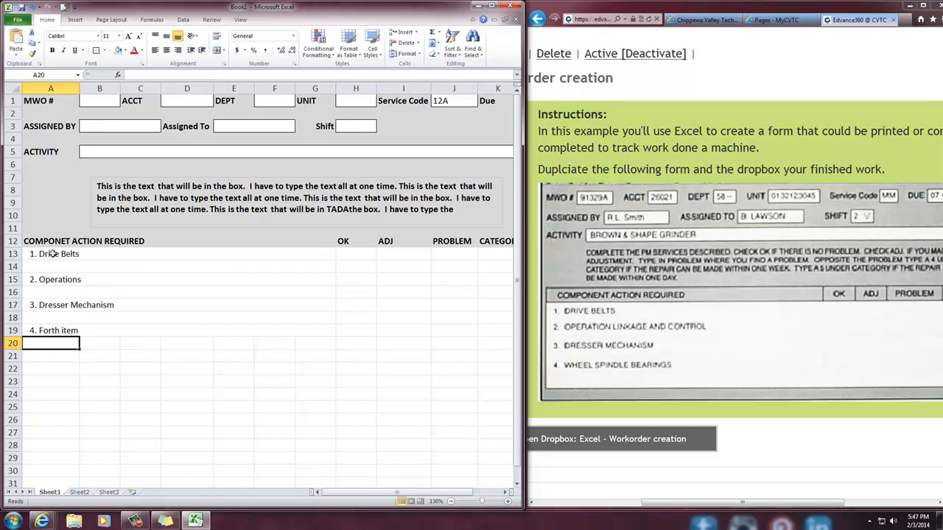
# Centre the OK, ADJ, PROBLEM and CATEGORY headings in cells H12 through K12
pyautogui.click(349, 243)
pyautogui.moveTo(349, 243)
pyautogui.mouseDown()
pyautogui.moveTo(357, 363)
pyautogui.moveTo(354, 243)
pyautogui.mouseUp()
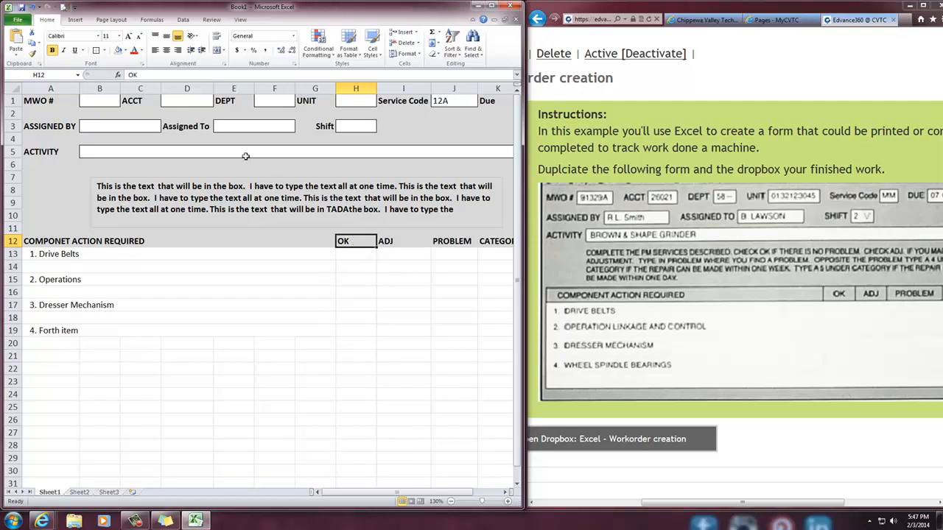
pyautogui.click(167, 49)
pyautogui.click(397, 238)
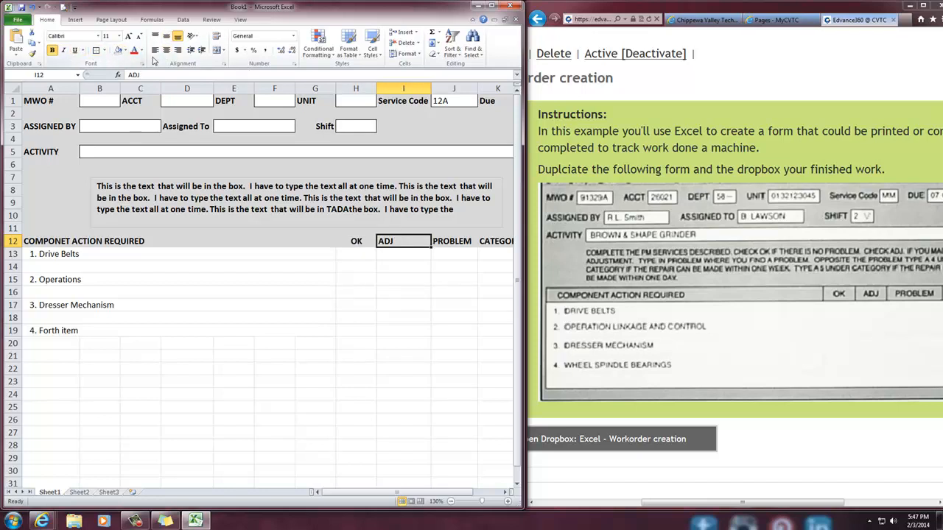
pyautogui.click(167, 52)
pyautogui.click(456, 244)
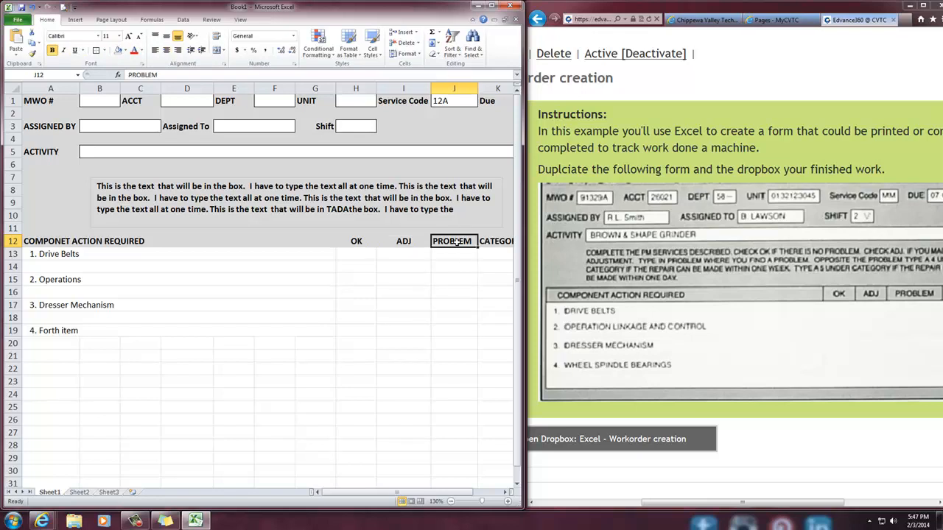
pyautogui.click(167, 51)
pyautogui.click(493, 242)
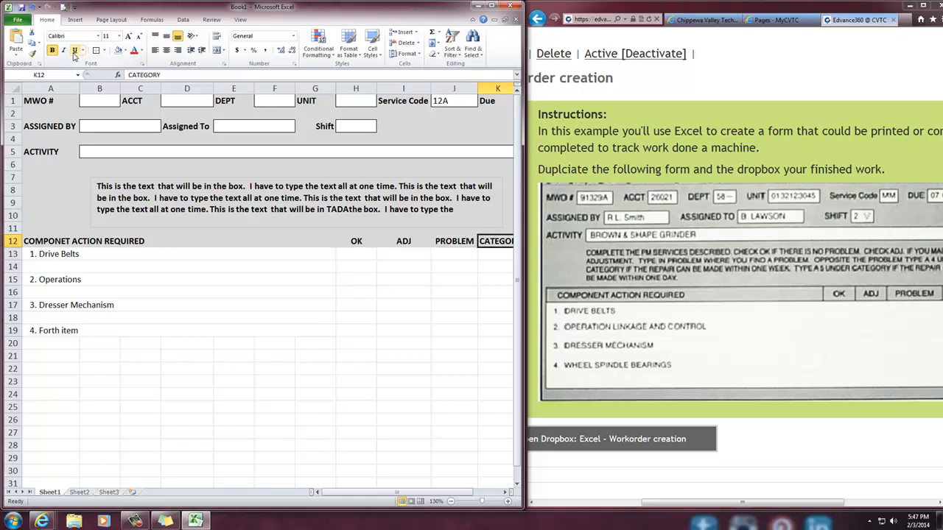
pyautogui.click(167, 50)
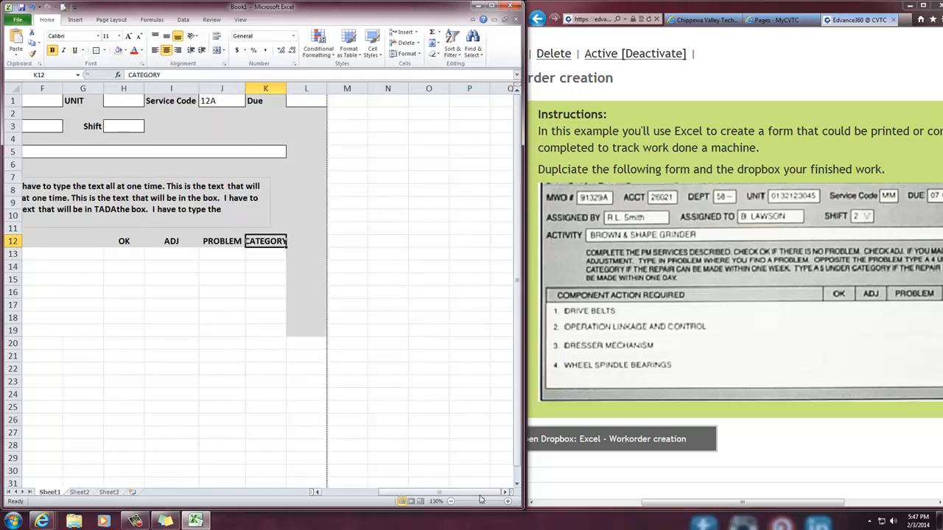
# Fill the fourth item row, row 19, down to row 21 across columns A through G
pyautogui.click(451, 501)
pyautogui.click(398, 420)
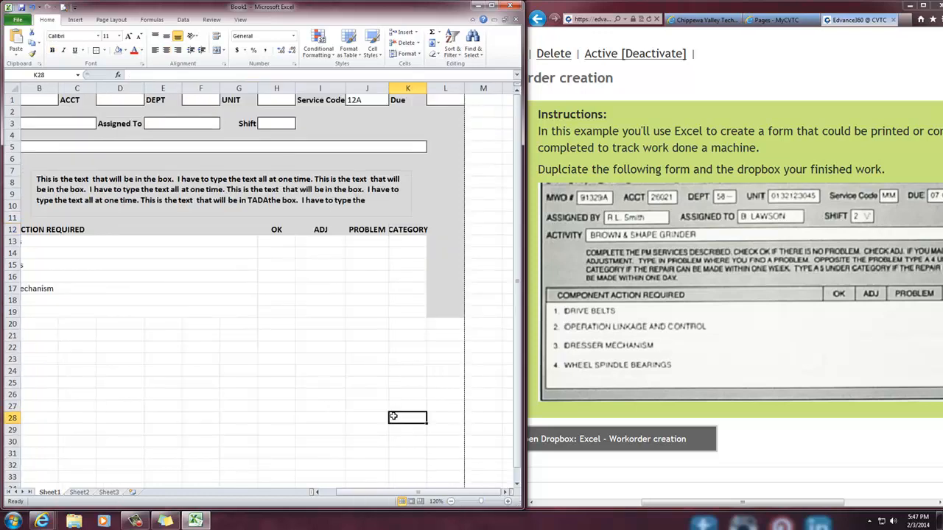
pyautogui.moveTo(411, 496); pyautogui.dragTo(390, 495)
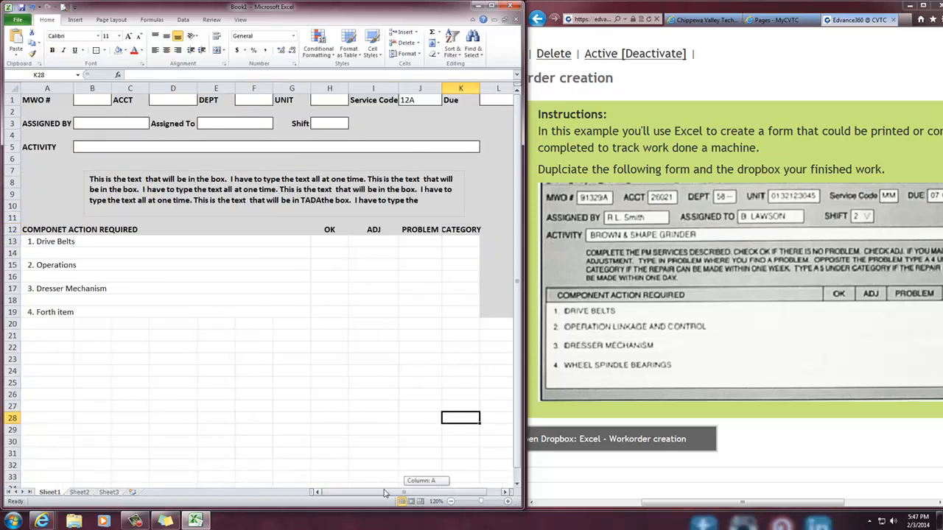
pyautogui.moveTo(89, 257); pyautogui.dragTo(446, 302)
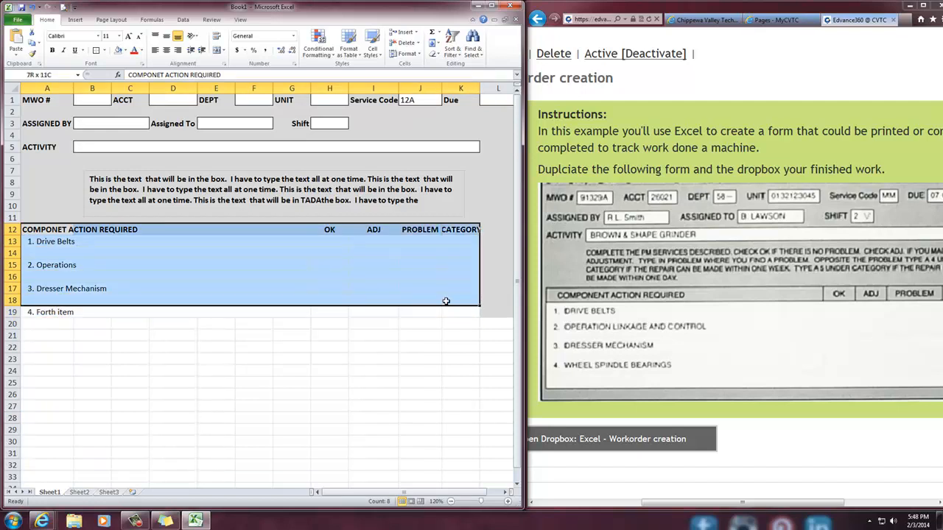
pyautogui.click(413, 330)
pyautogui.moveTo(40, 313); pyautogui.dragTo(294, 333)
pyautogui.hotkey('ctrl', 'd')
pyautogui.click(254, 381)
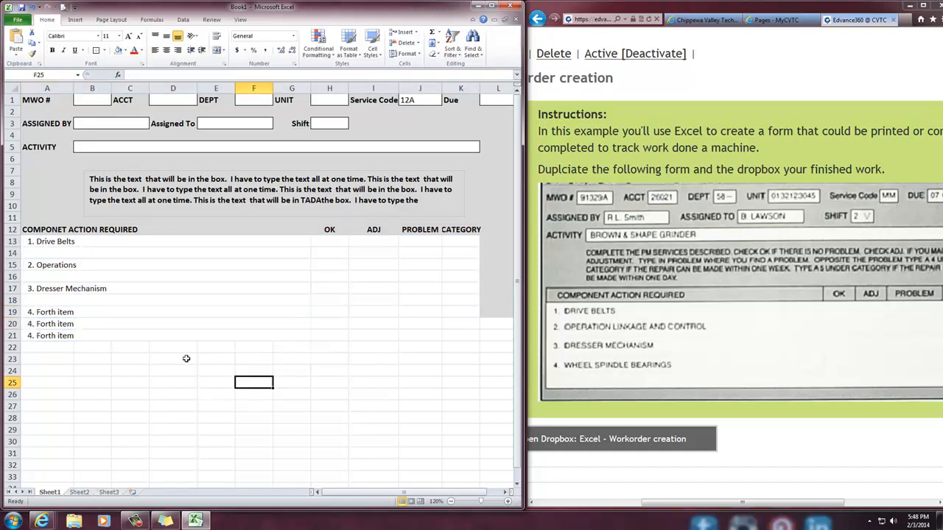
# Clear the copied "4. Forth item" text from A20 and A21
pyautogui.click(74, 324)
pyautogui.press('Delete')
pyautogui.click(64, 335)
pyautogui.press('Delete')
pyautogui.click(121, 366)
# Apply a thick box border around the component action table, A12:K21
pyautogui.moveTo(98, 335); pyautogui.dragTo(459, 230)
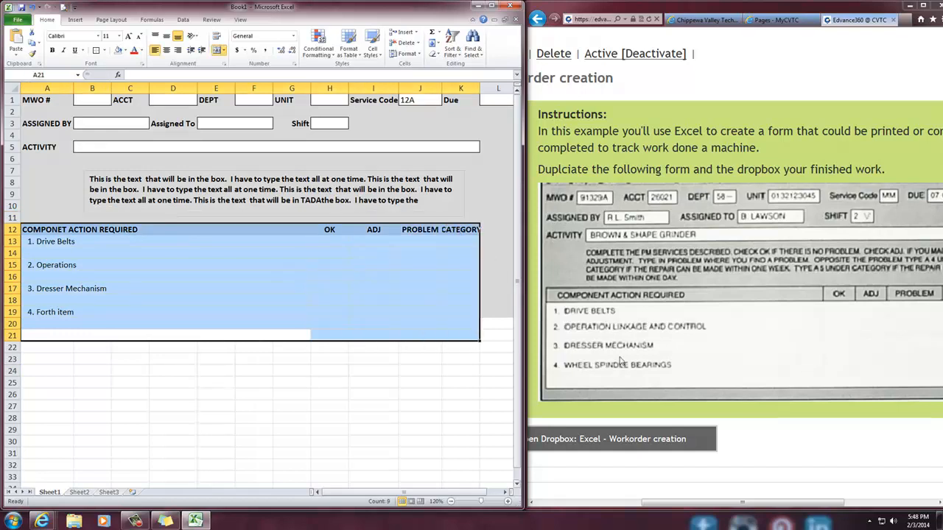
pyautogui.moveTo(746, 505); pyautogui.dragTo(808, 505)
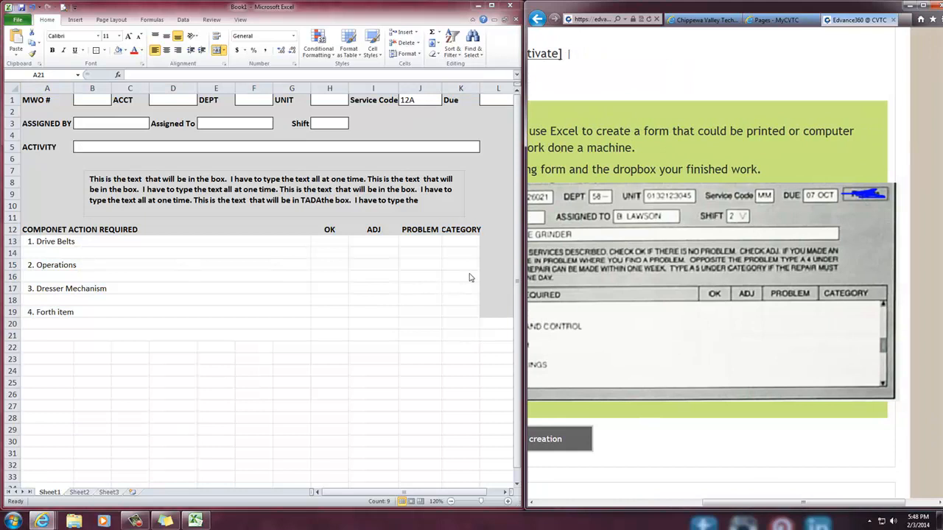
pyautogui.click(470, 227)
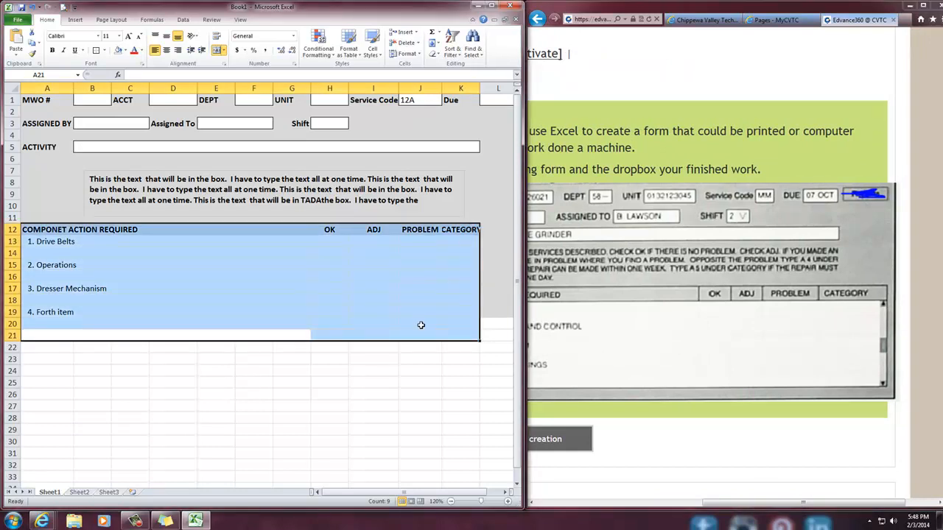
pyautogui.click(402, 381)
pyautogui.moveTo(441, 333); pyautogui.dragTo(95, 231)
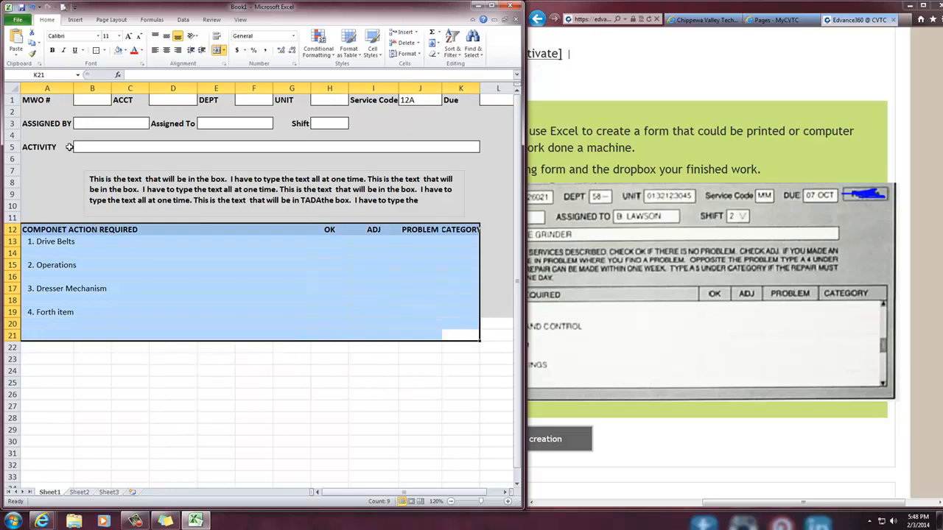
pyautogui.click(104, 50)
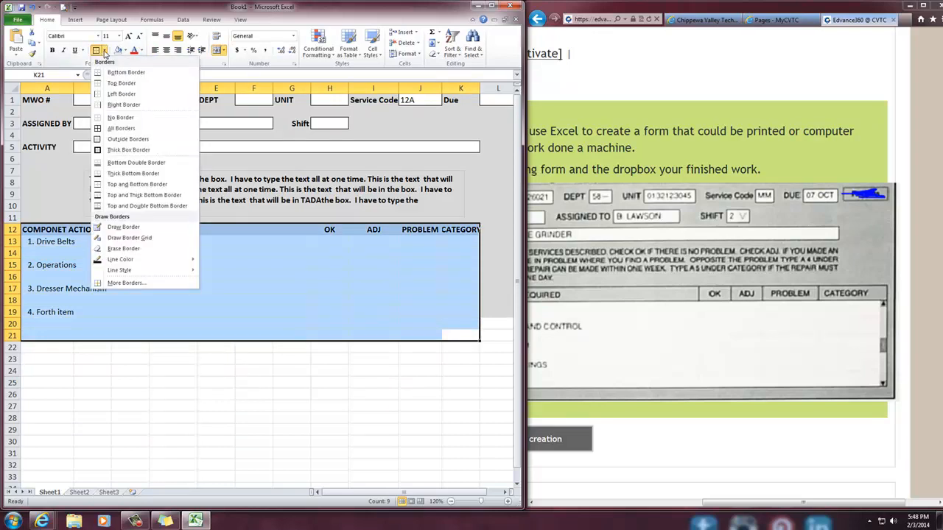
pyautogui.click(129, 149)
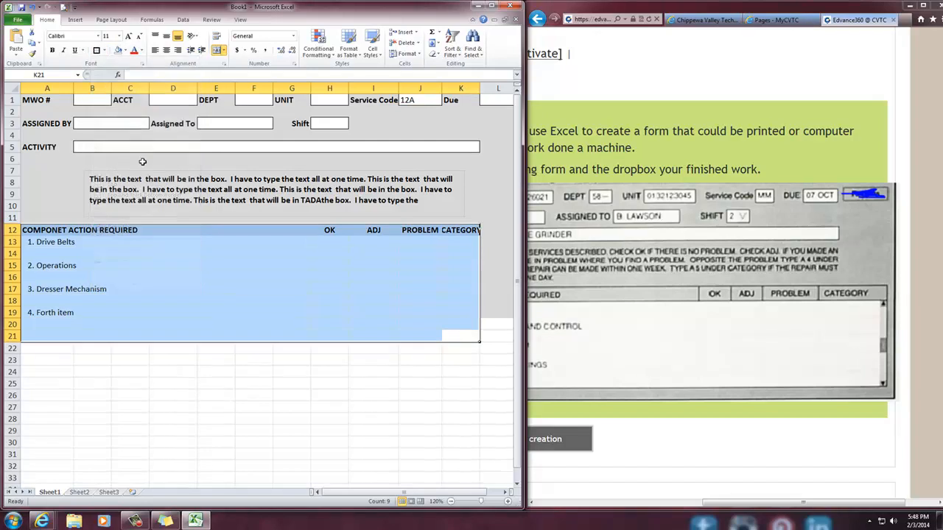
pyautogui.click(163, 419)
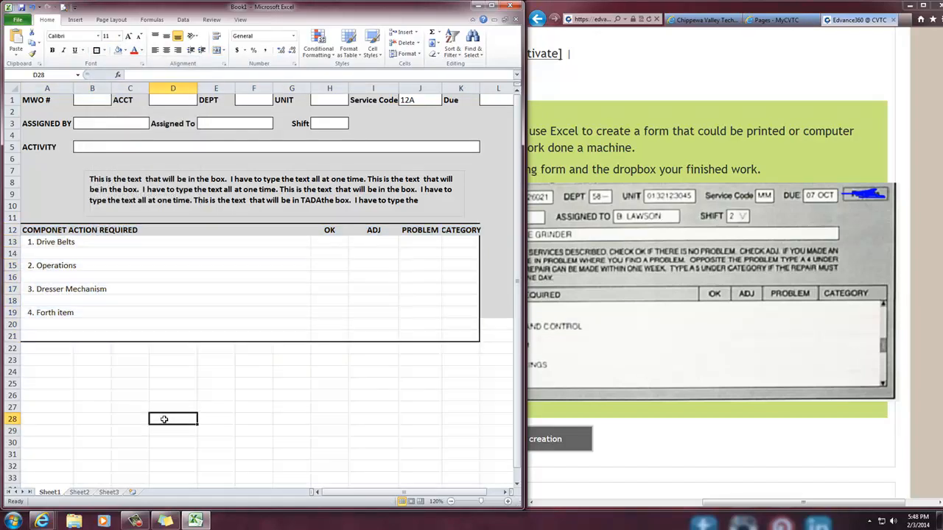
# Give the heading row A12:K12 a thick box border, followed by All Borders
pyautogui.moveTo(48, 230); pyautogui.dragTo(459, 229)
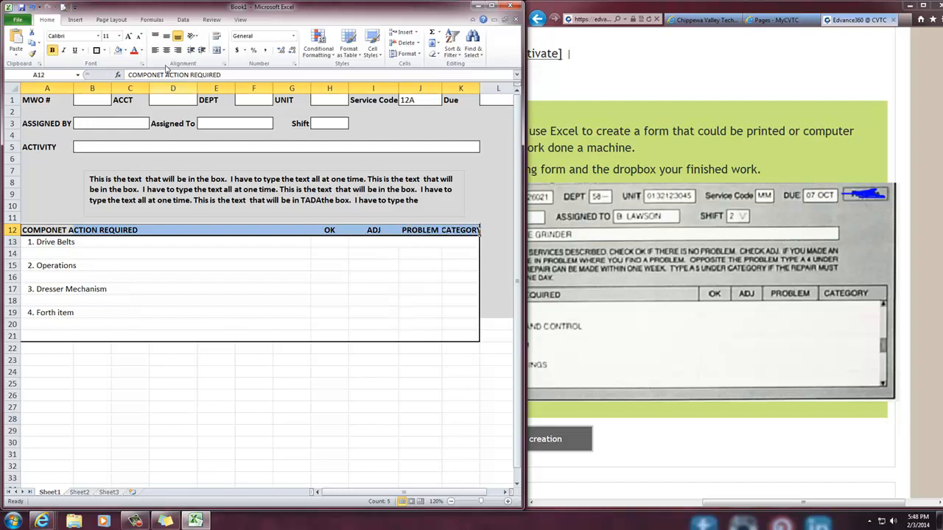
pyautogui.click(98, 51)
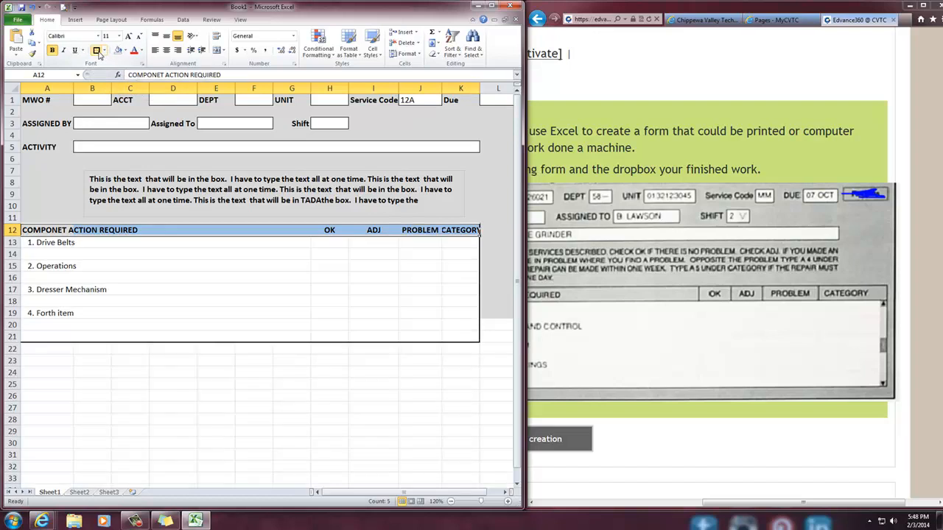
pyautogui.click(105, 51)
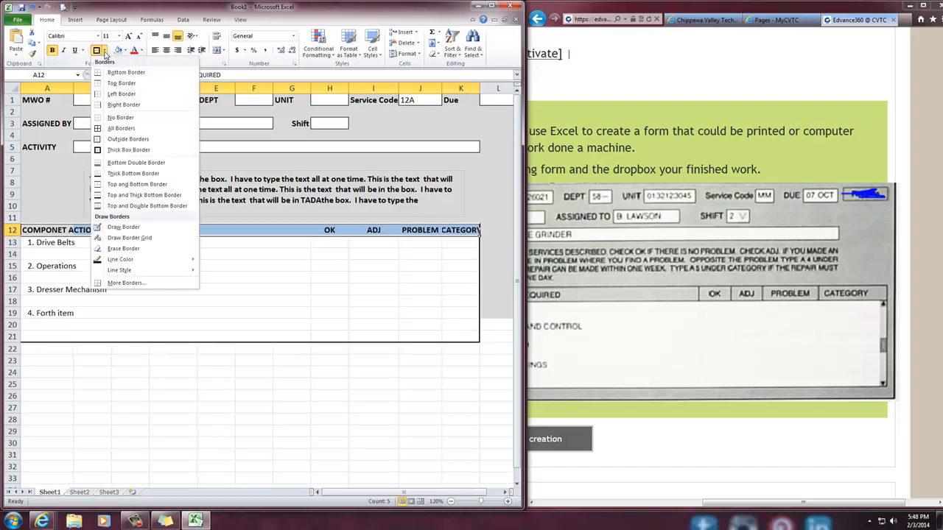
pyautogui.click(120, 129)
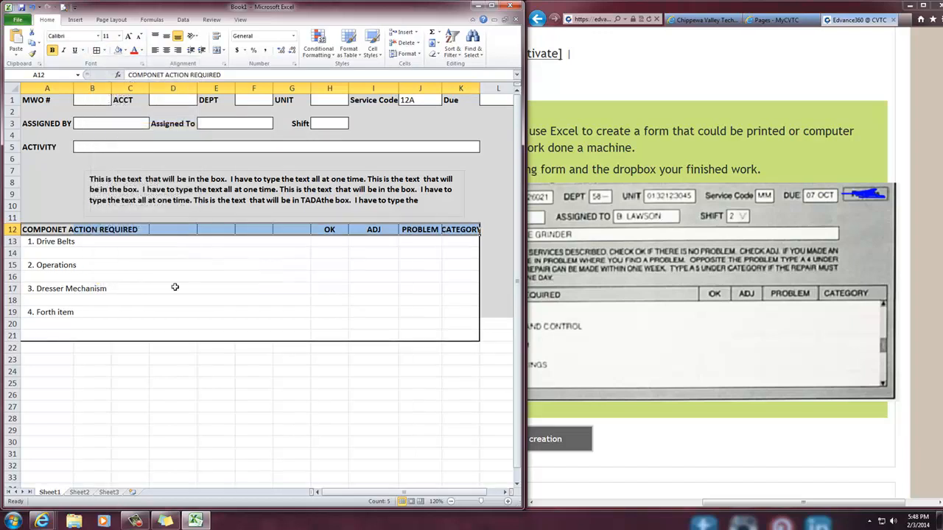
pyautogui.click(221, 428)
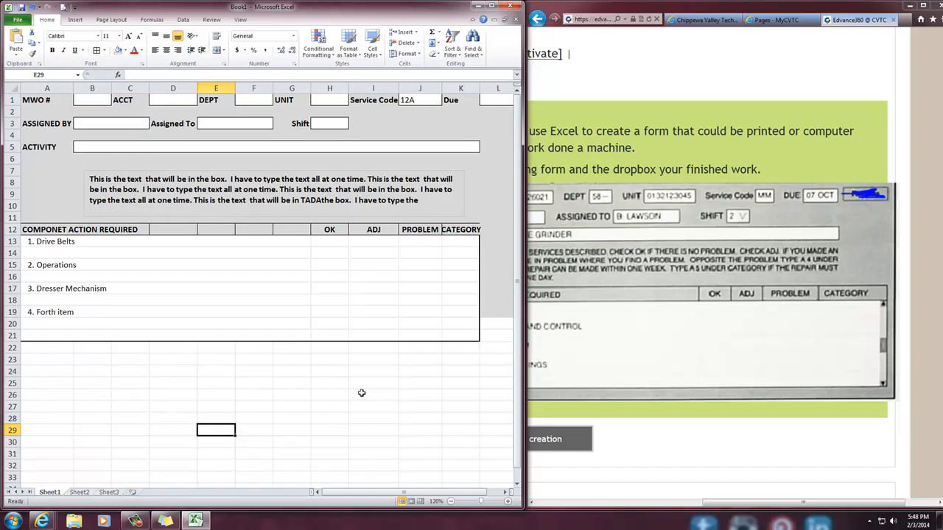
# Check the form layout in the print preview and return to the worksheet
pyautogui.click(372, 422)
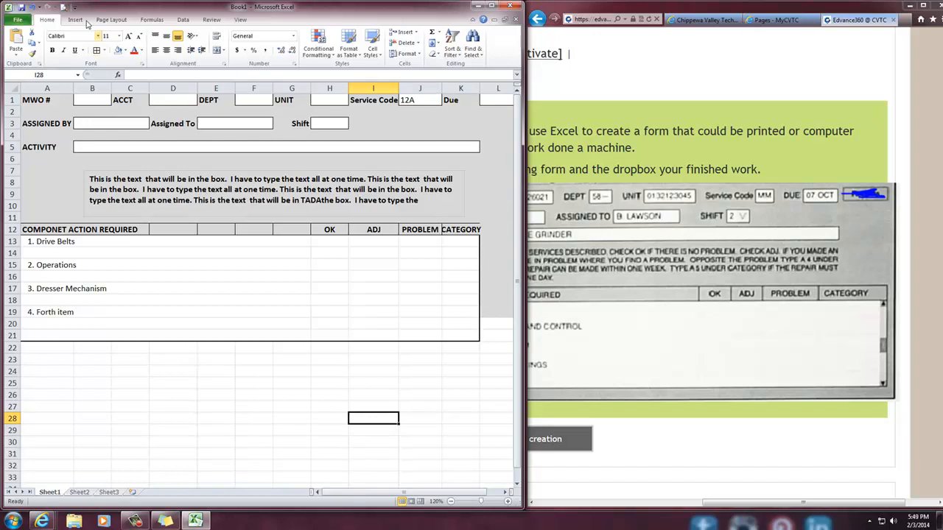
pyautogui.click(64, 6)
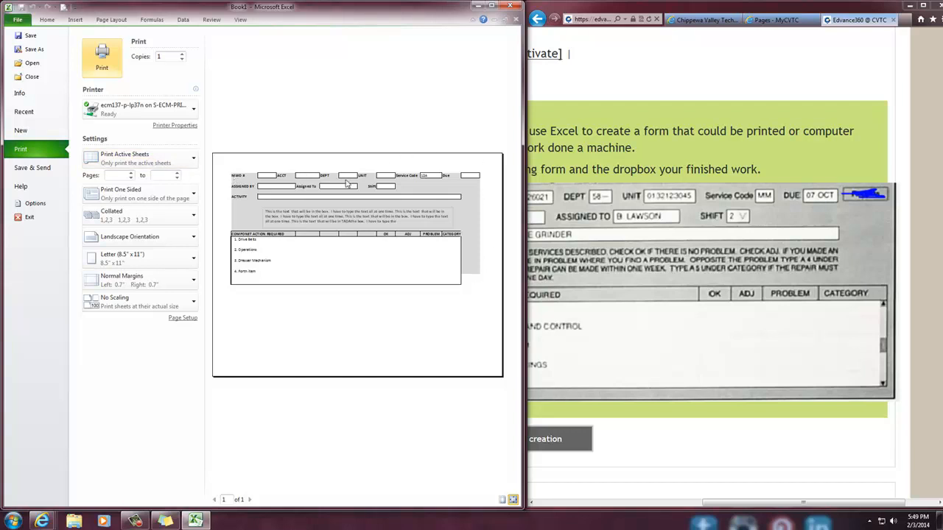
pyautogui.click(47, 20)
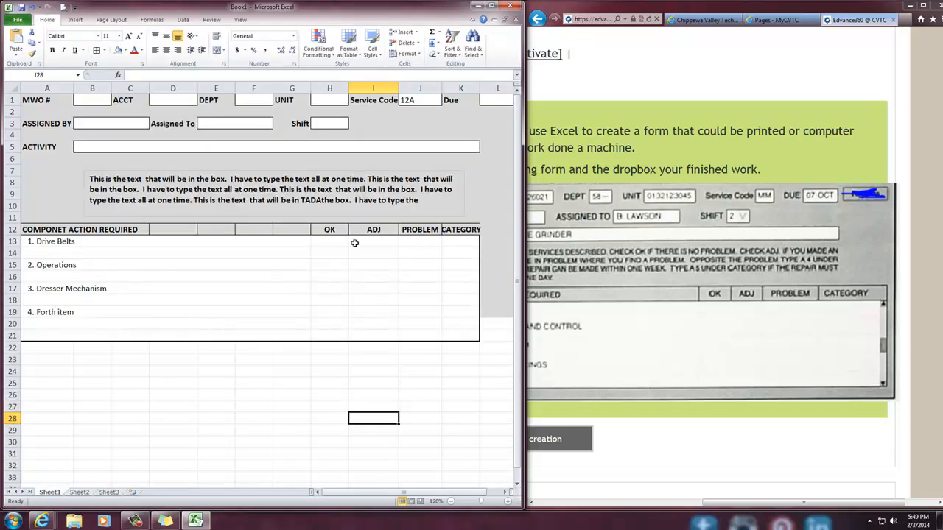
# Apply a thick box border around the whole form, A1:L21, and check it in the print preview
pyautogui.click(451, 502)
pyautogui.click(451, 501)
pyautogui.click(450, 501)
pyautogui.moveTo(372, 269); pyautogui.dragTo(16, 79)
pyautogui.click(104, 50)
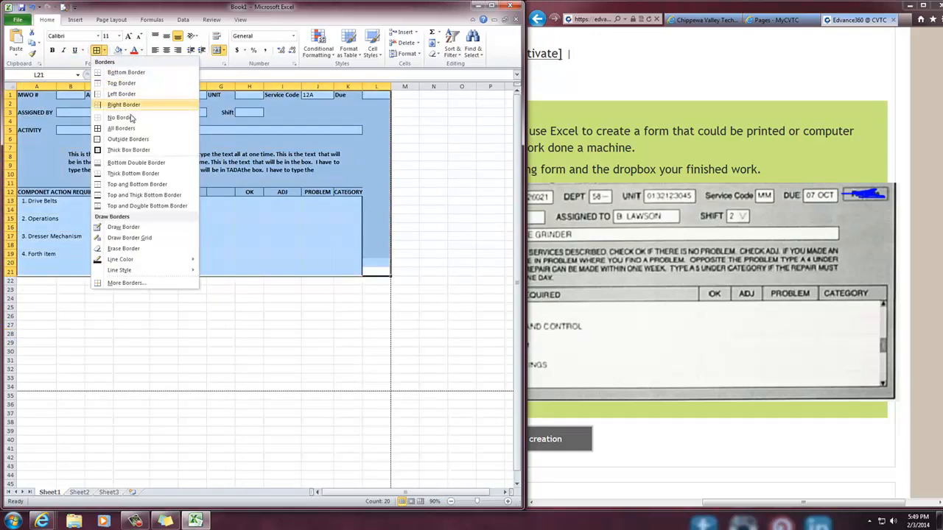
pyautogui.click(131, 150)
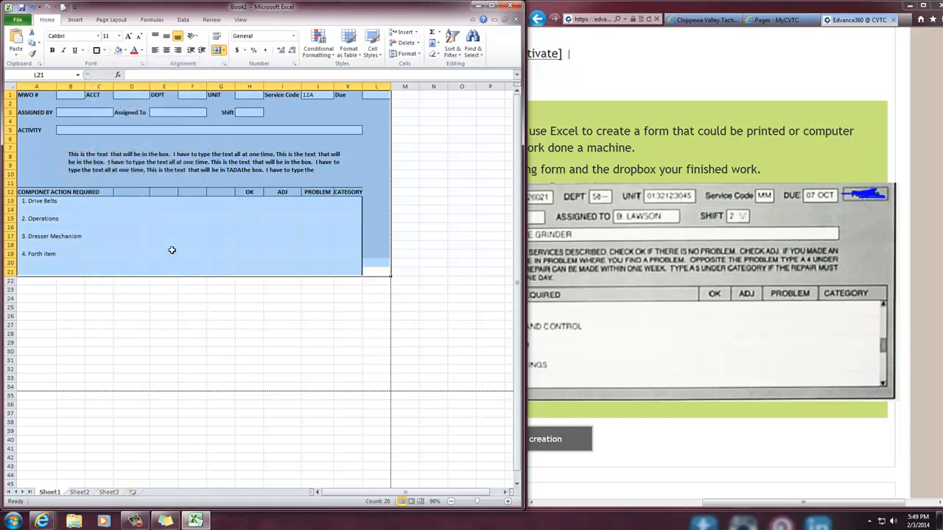
pyautogui.click(193, 306)
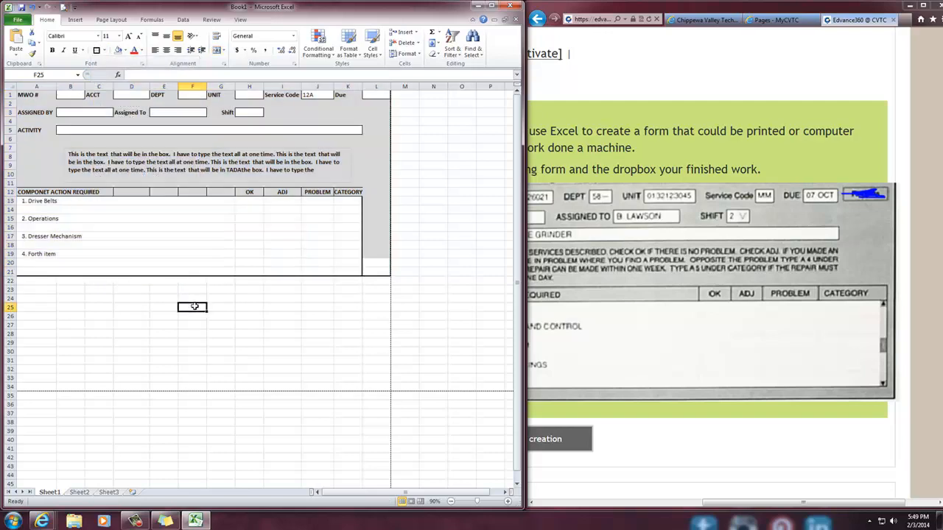
pyautogui.click(63, 8)
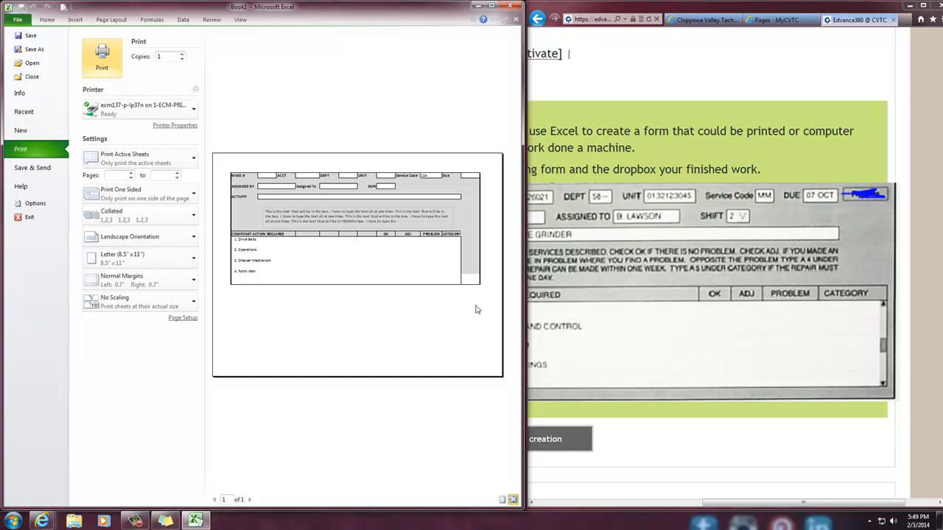
pyautogui.click(44, 22)
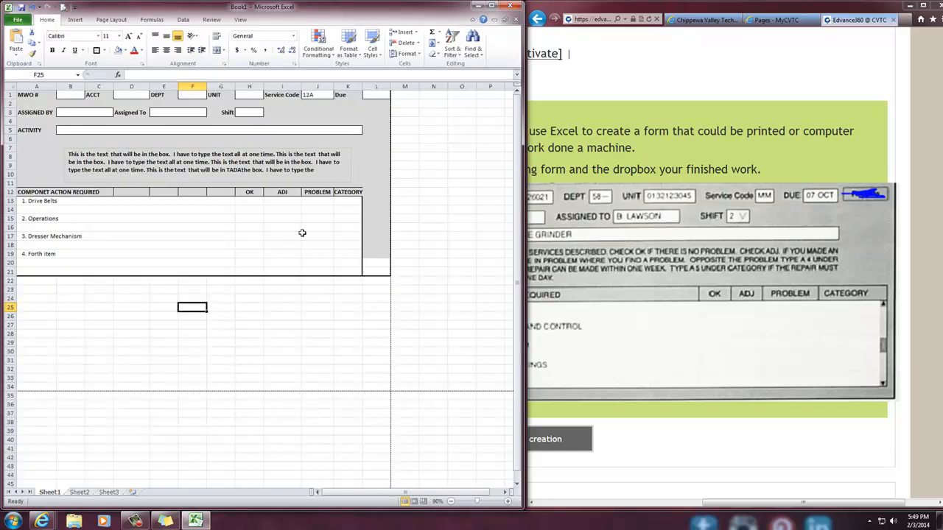
# Fill the grey shading of column L down through L21, beside the component action table
pyautogui.click(378, 306)
pyautogui.moveTo(378, 262); pyautogui.dragTo(2, 275)
pyautogui.click(378, 248)
pyautogui.hotkey('ctrl', 'd')
pyautogui.click(366, 322)
pyautogui.click(291, 395)
# Shade the two rows below the table, A22:L23, with the form's grey background colour
pyautogui.moveTo(370, 295); pyautogui.dragTo(3, 285)
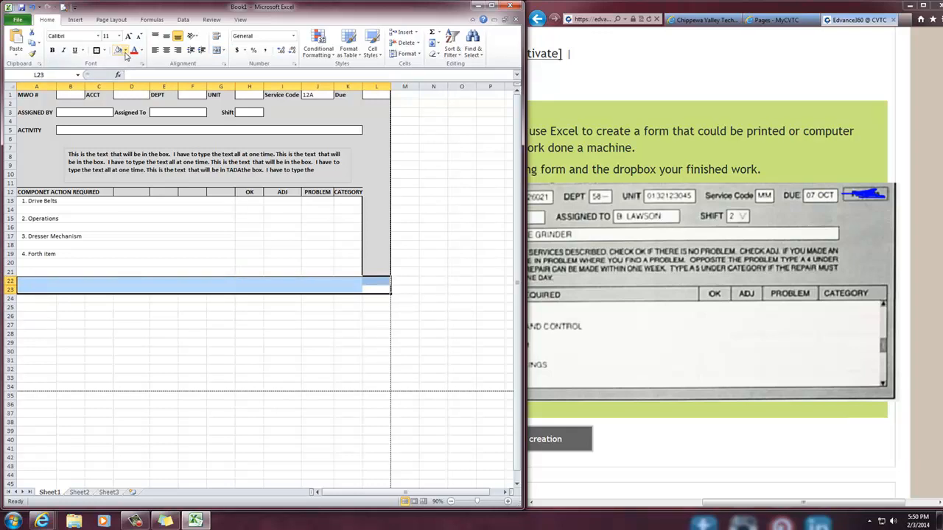
pyautogui.click(126, 51)
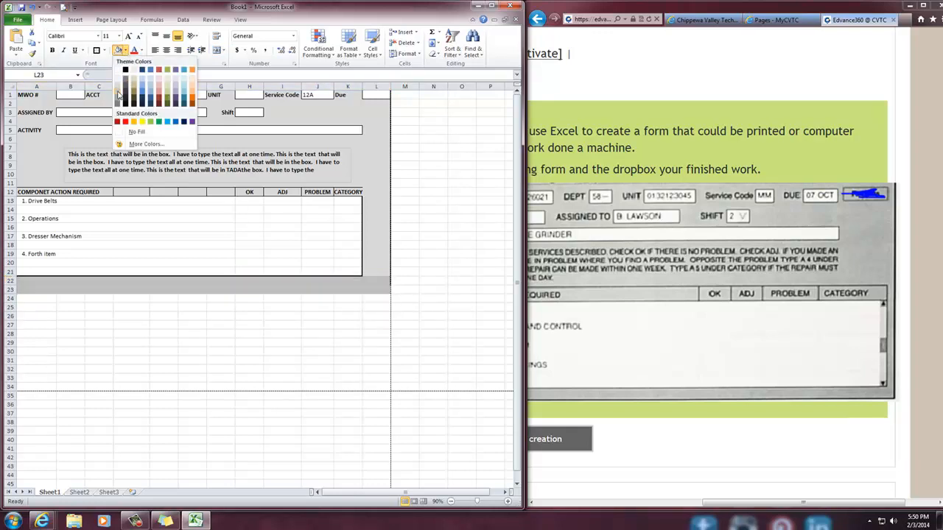
pyautogui.click(118, 91)
pyautogui.click(291, 349)
# Apply a thick box border around the extended form, A1:L23
pyautogui.moveTo(379, 290); pyautogui.dragTo(2, 59)
pyautogui.click(97, 51)
pyautogui.click(295, 404)
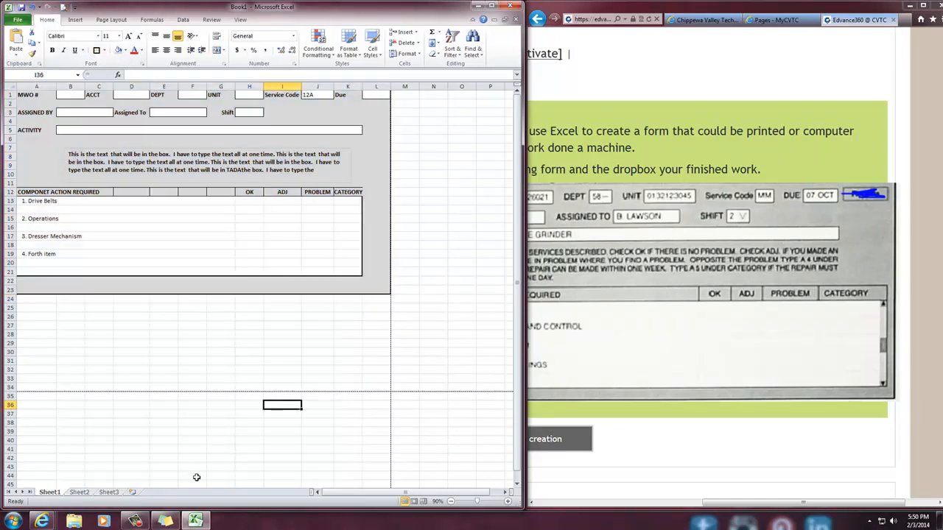
# Open the print preview to examine the extended form with its outer border
pyautogui.click(450, 501)
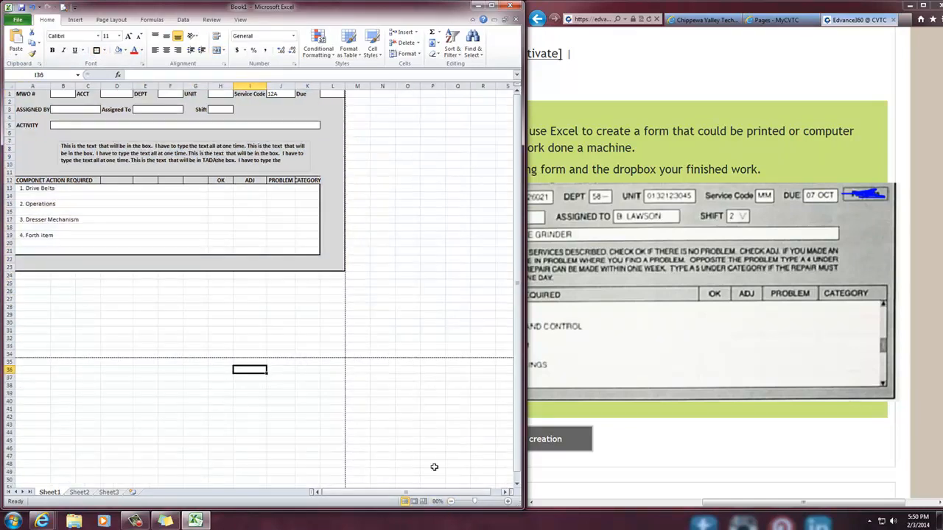
pyautogui.click(419, 322)
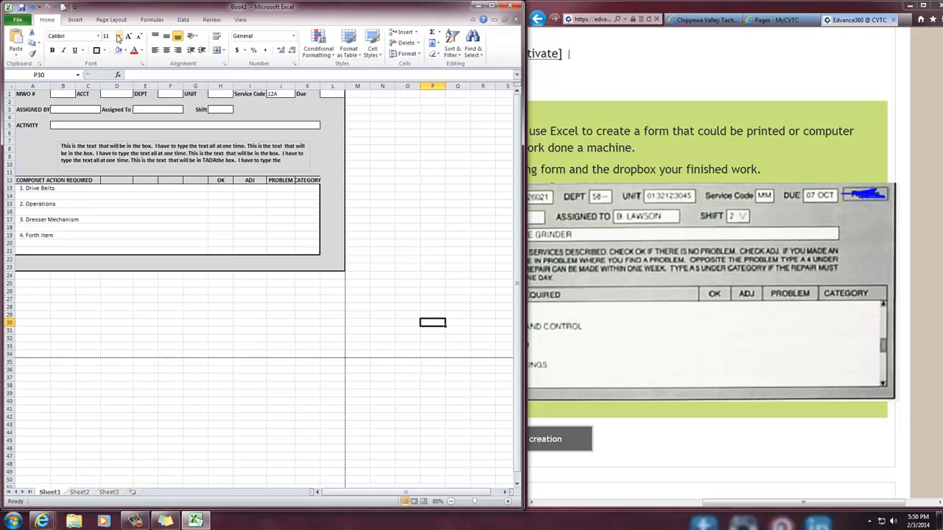
pyautogui.click(63, 7)
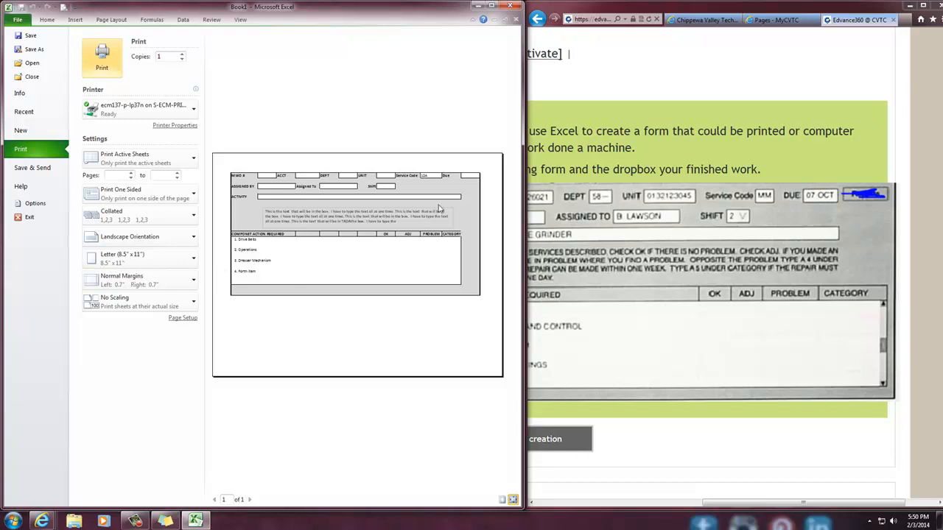
# Leave the print preview and insert a blank row above the form's first row
pyautogui.click(46, 21)
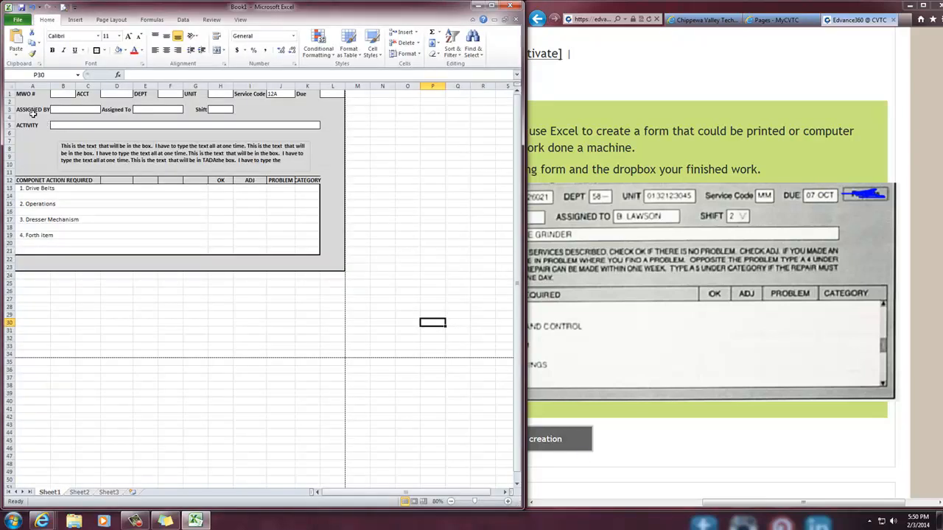
pyautogui.click(9, 94)
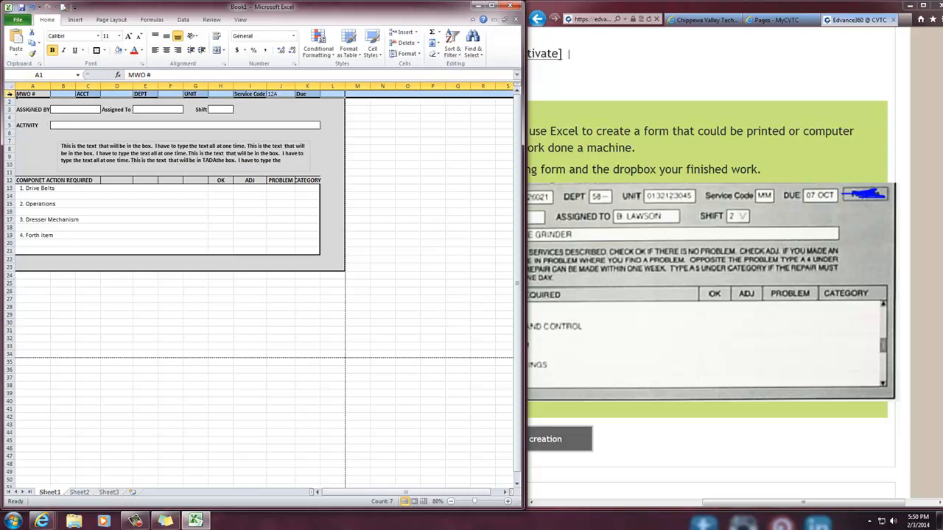
pyautogui.rightClick(10, 93)
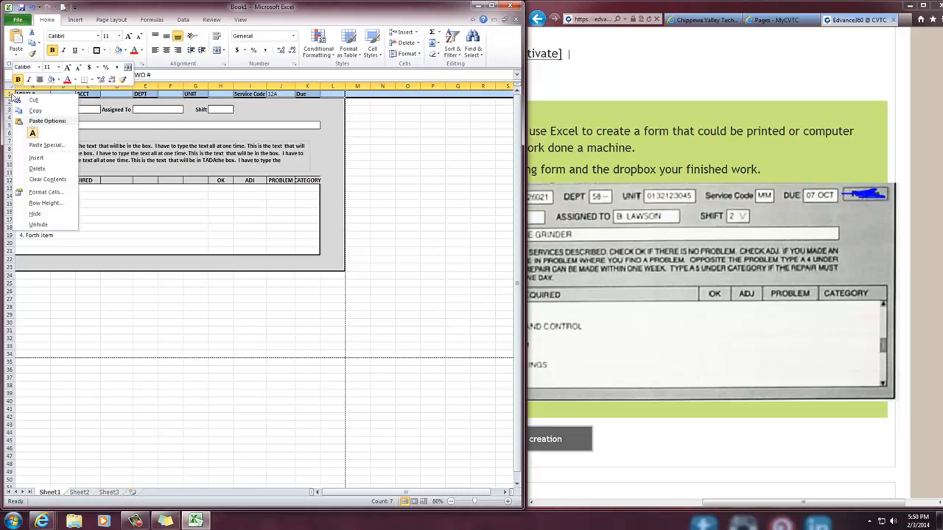
pyautogui.click(37, 157)
pyautogui.click(308, 212)
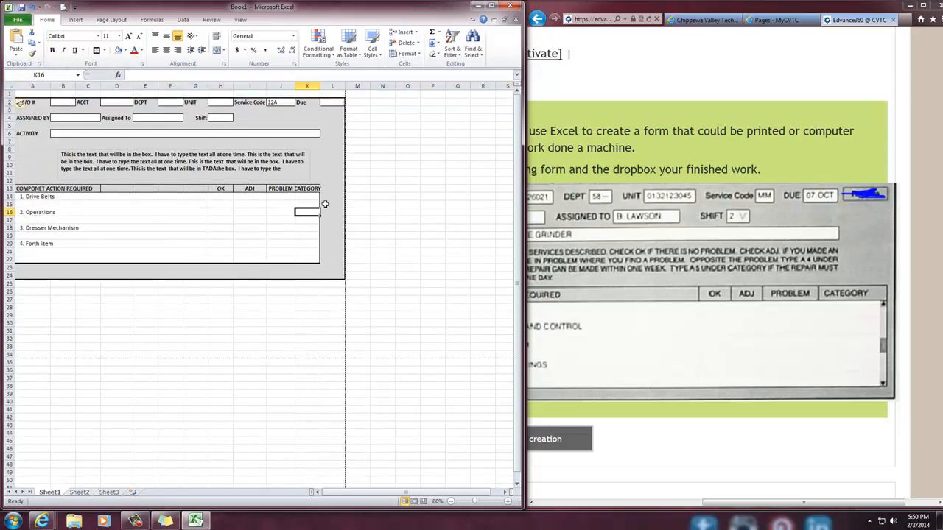
# Insert a blank column before column A and narrow it to a slim margin beside the form
pyautogui.rightClick(22, 87)
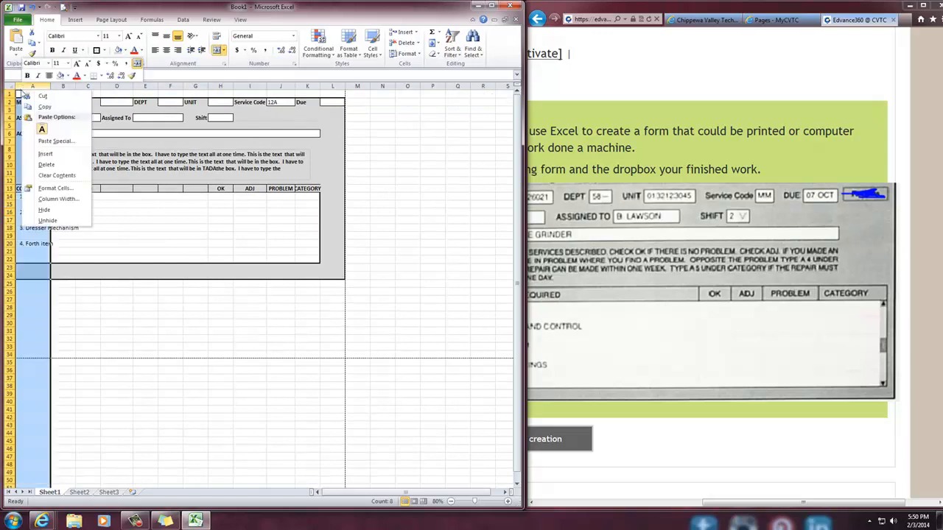
pyautogui.click(45, 153)
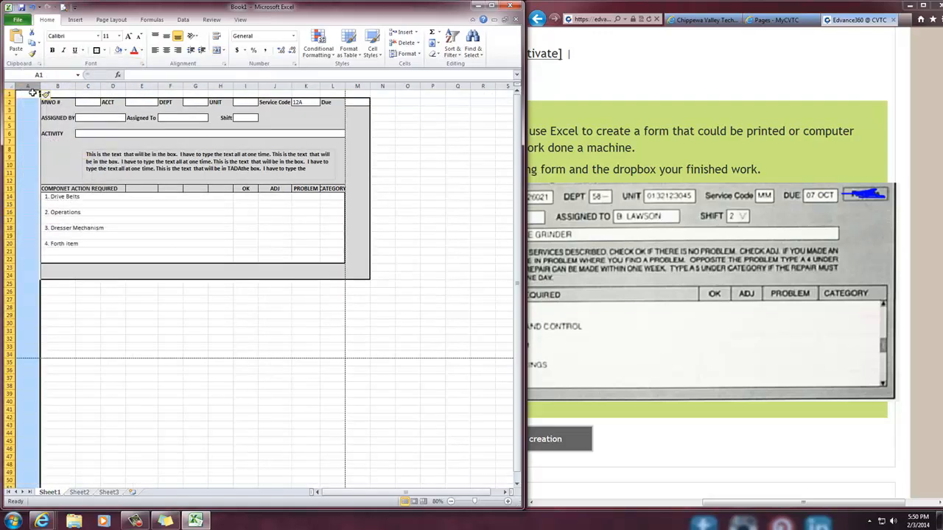
pyautogui.moveTo(41, 86); pyautogui.dragTo(27, 87)
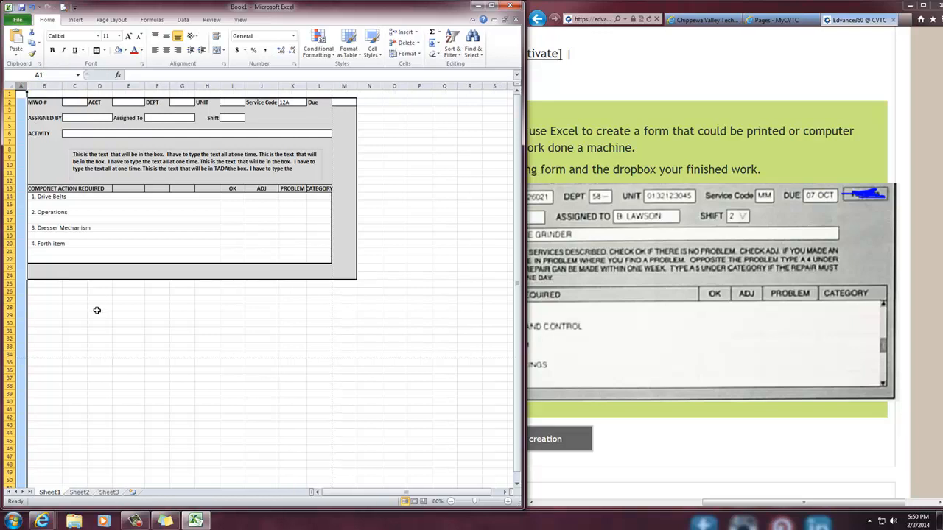
pyautogui.click(98, 306)
# Shade the new margin cells A1:A24 and A1:M1 with the form's grey background colour
pyautogui.moveTo(28, 274); pyautogui.dragTo(22, 95)
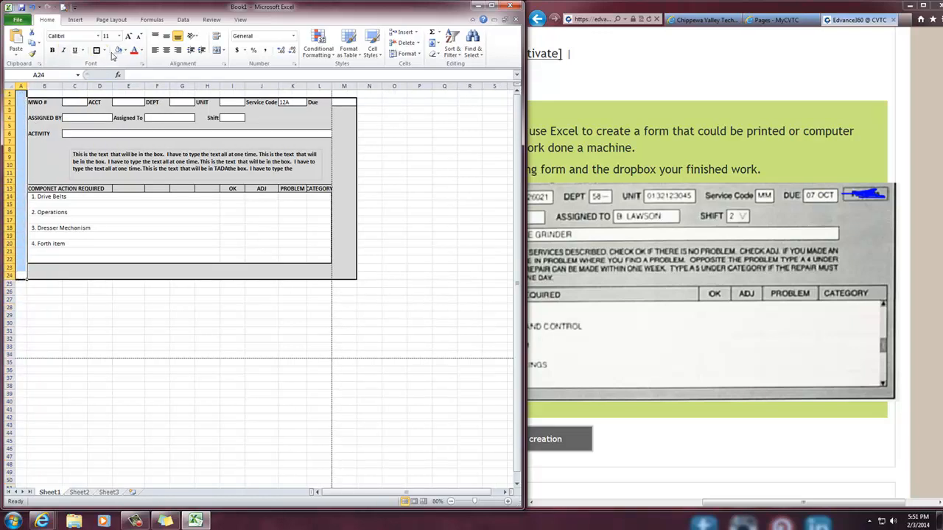
pyautogui.click(118, 50)
pyautogui.click(38, 95)
pyautogui.moveTo(22, 93); pyautogui.dragTo(352, 93)
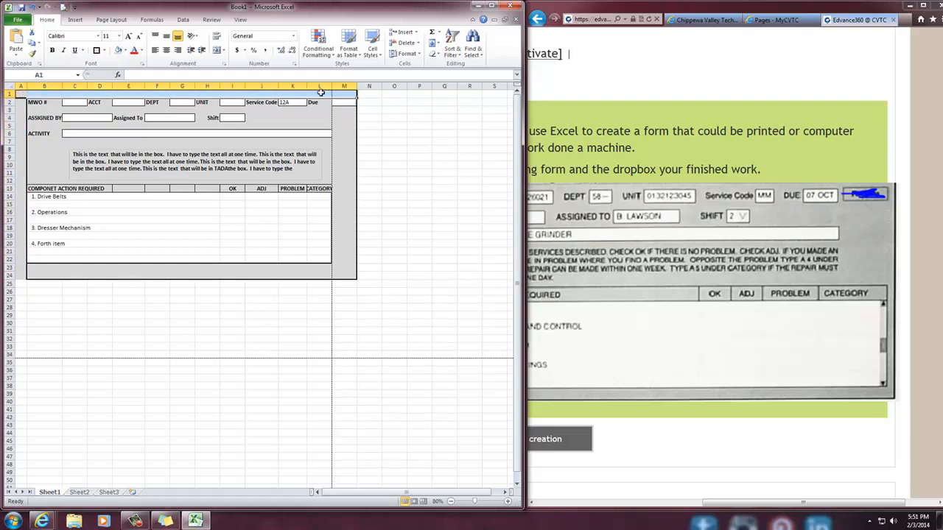
pyautogui.click(118, 52)
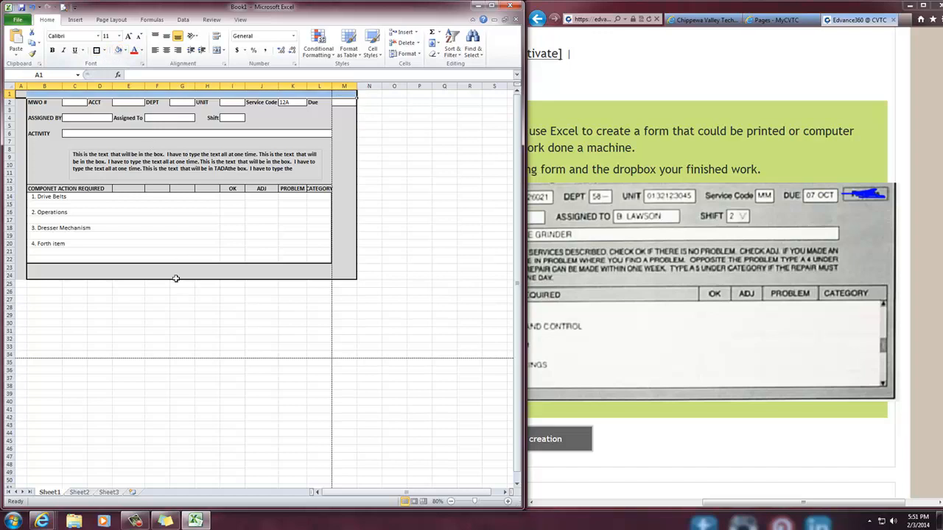
# Page through the print preview to check how the form with its added margins fits the paper, and return to the sheet
pyautogui.click(62, 6)
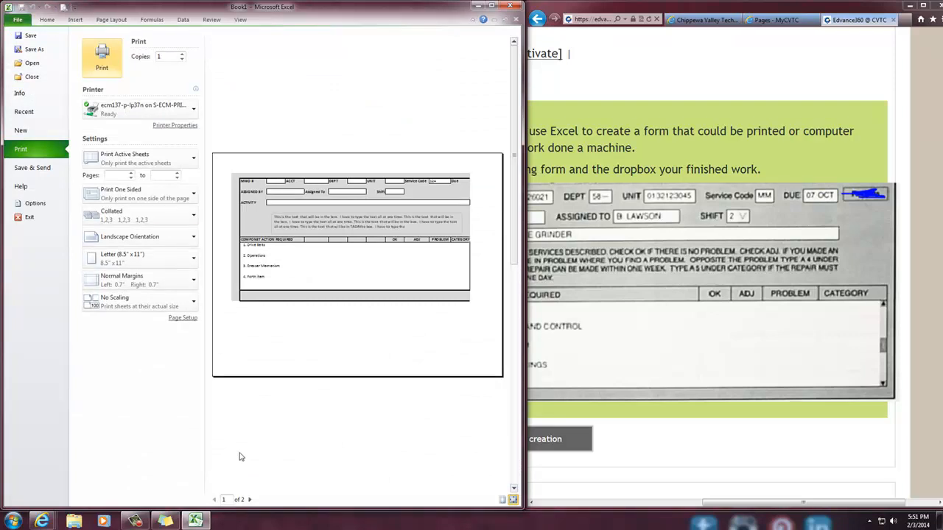
pyautogui.click(249, 500)
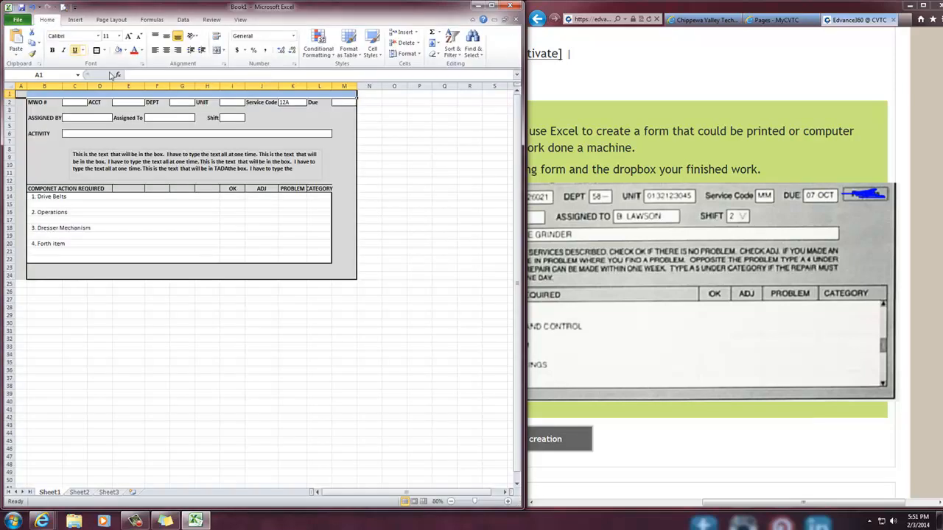
pyautogui.click(321, 299)
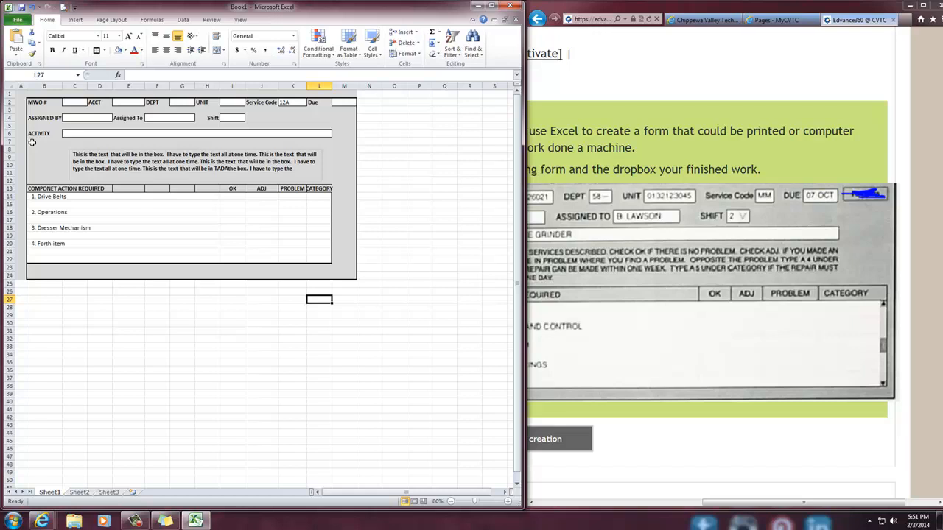
# Undo the margin shading, the column narrowing, and the inserted column and row
pyautogui.click(33, 9)
pyautogui.click(33, 9)
pyautogui.click(33, 9)
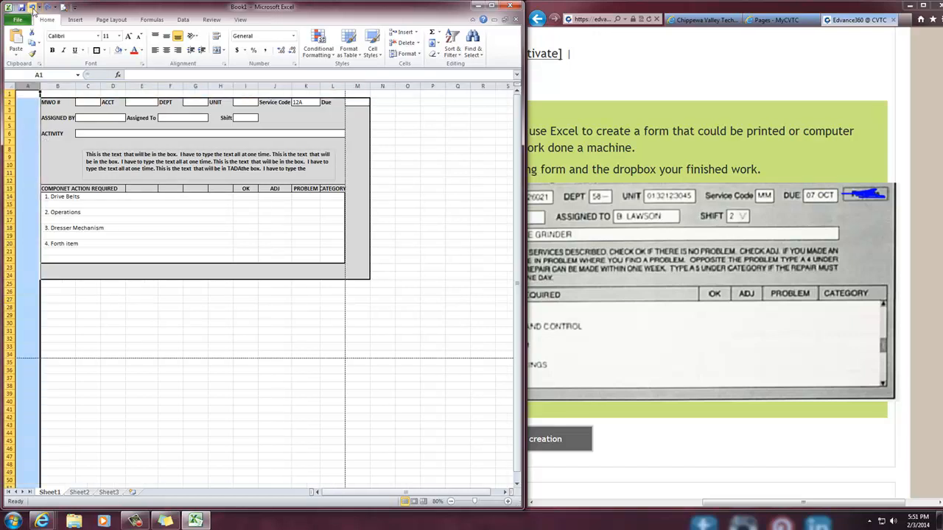
pyautogui.click(33, 9)
pyautogui.click(96, 341)
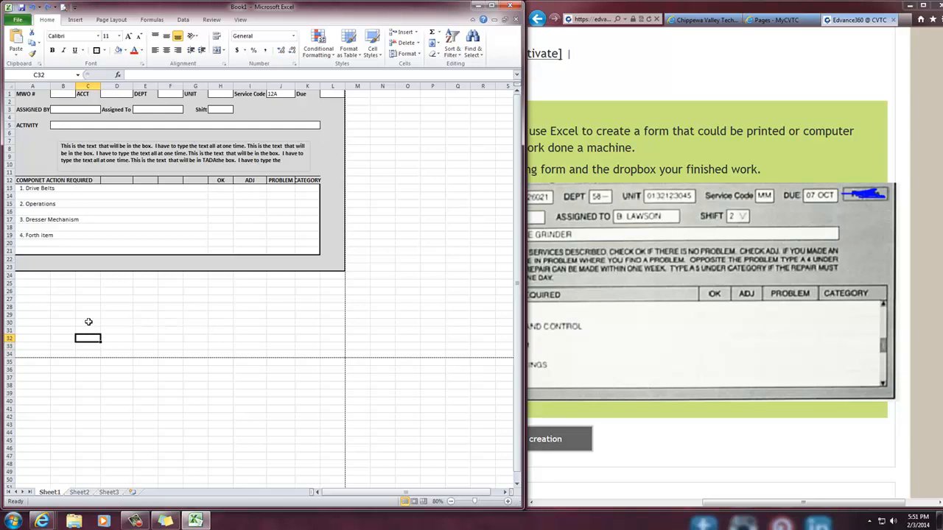
pyautogui.click(154, 225)
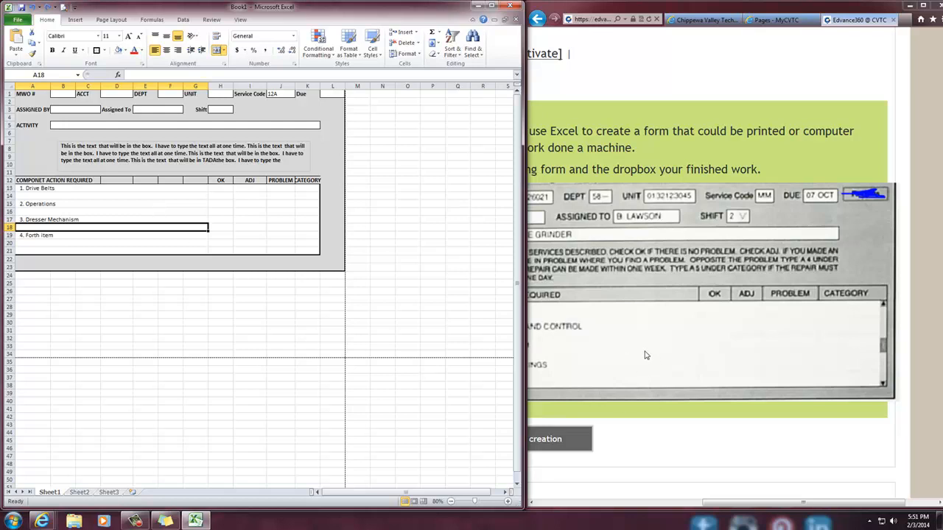
pyautogui.click(136, 243)
pyautogui.click(136, 211)
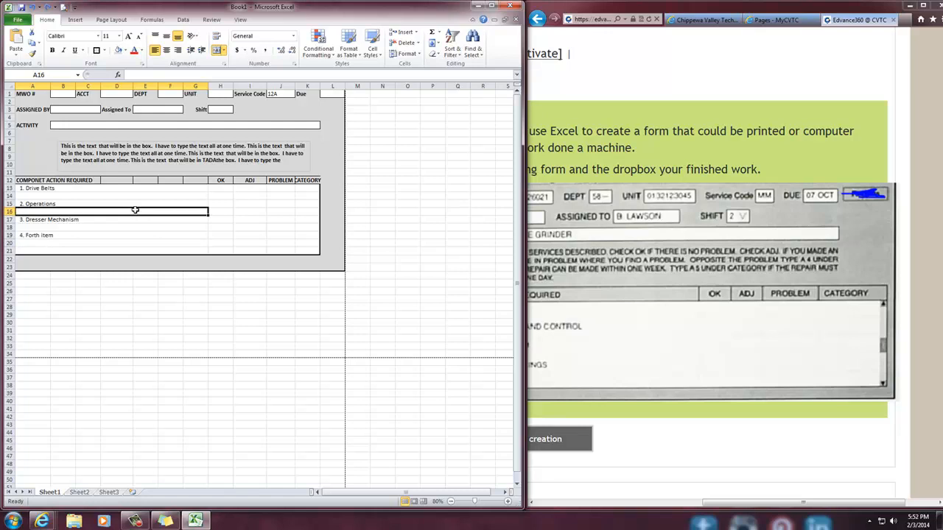
pyautogui.click(59, 95)
pyautogui.click(115, 93)
pyautogui.click(68, 111)
pyautogui.click(164, 112)
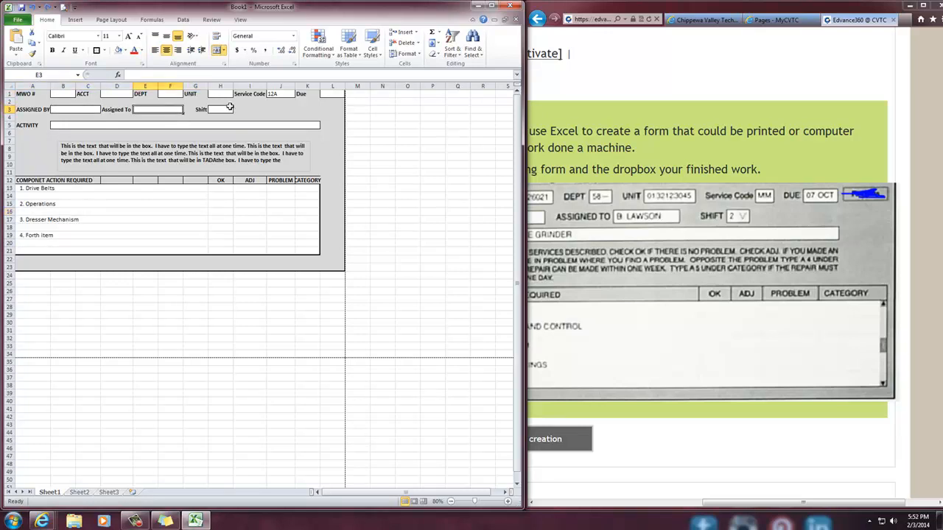
pyautogui.click(199, 111)
# Clear the sample entry from the Service Code box, J1
pyautogui.click(273, 94)
pyautogui.write('12A')
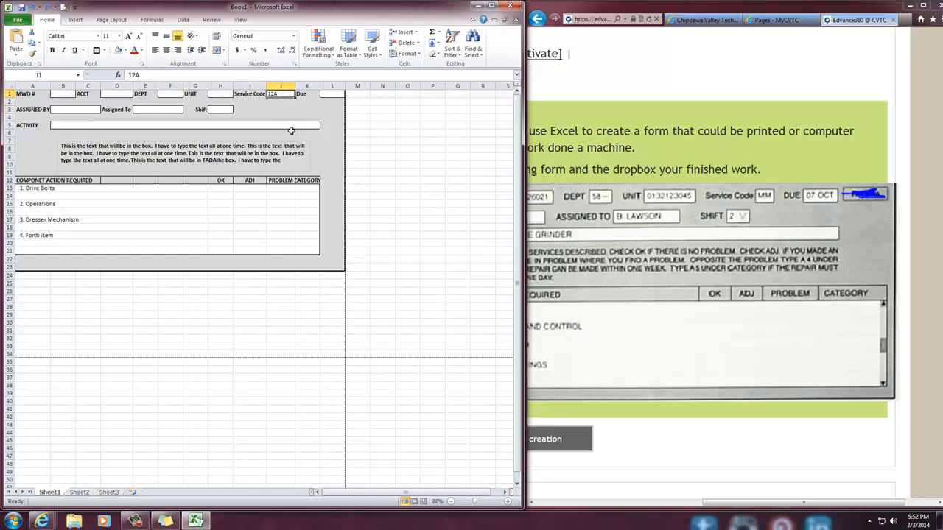
pyautogui.press('Delete')
# Set the entry box beside MWO #, B1, to no fill
pyautogui.click(55, 95)
pyautogui.click(126, 51)
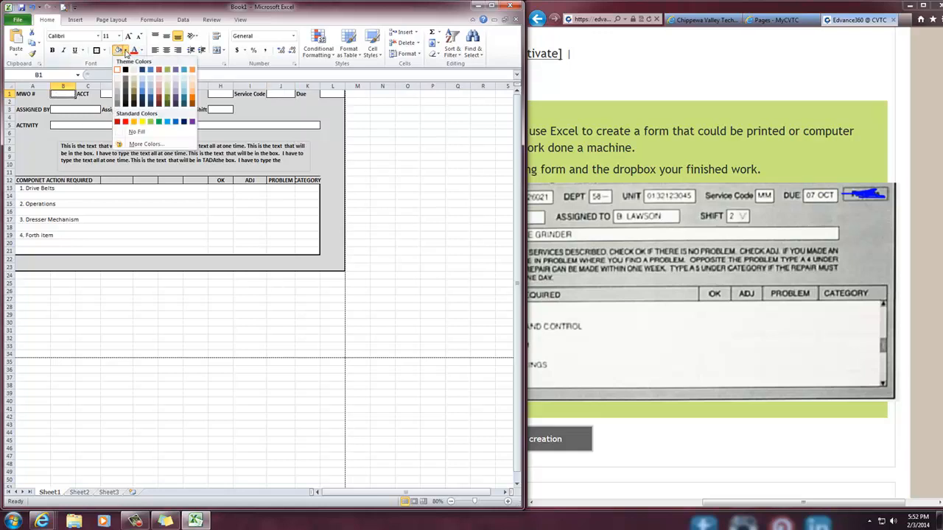
pyautogui.click(130, 132)
pyautogui.click(108, 331)
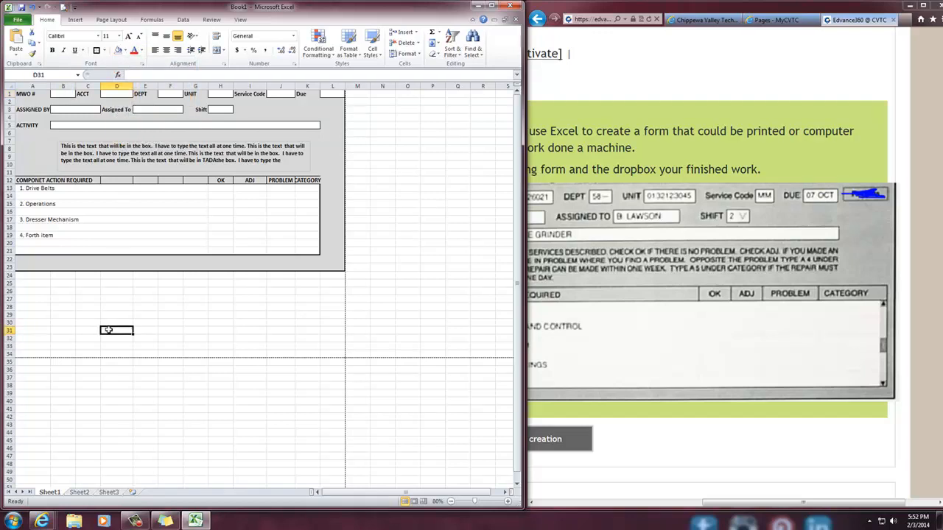
# Open the print preview to examine the finished form, and return to the worksheet
pyautogui.moveTo(167, 197); pyautogui.dragTo(200, 221)
pyautogui.click(221, 227)
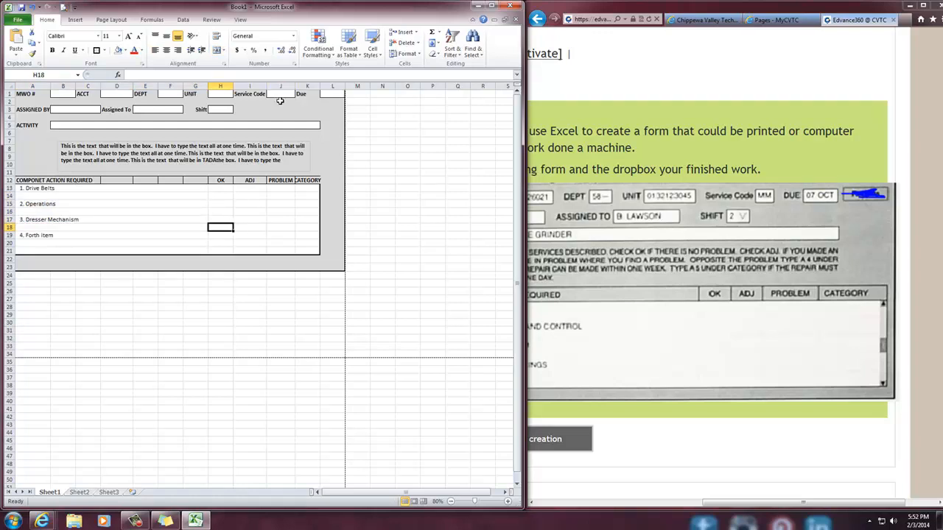
pyautogui.click(63, 7)
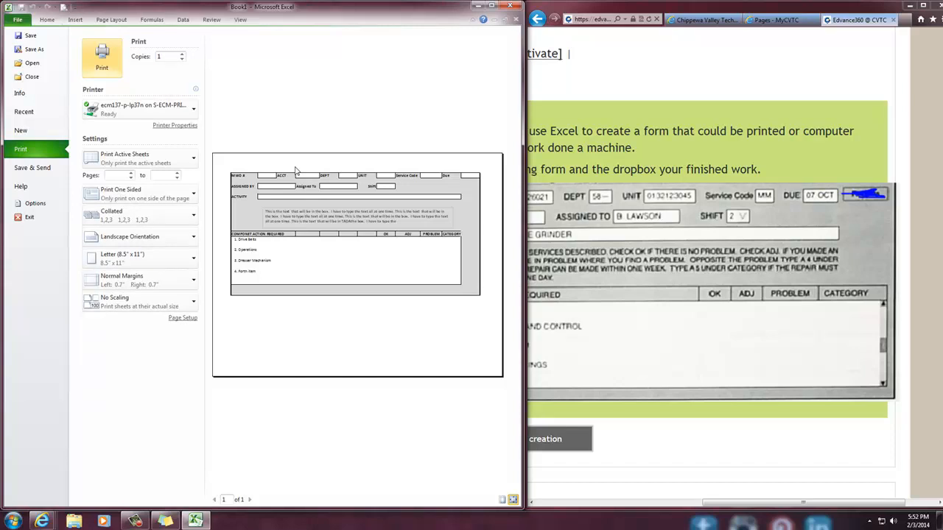
pyautogui.click(47, 20)
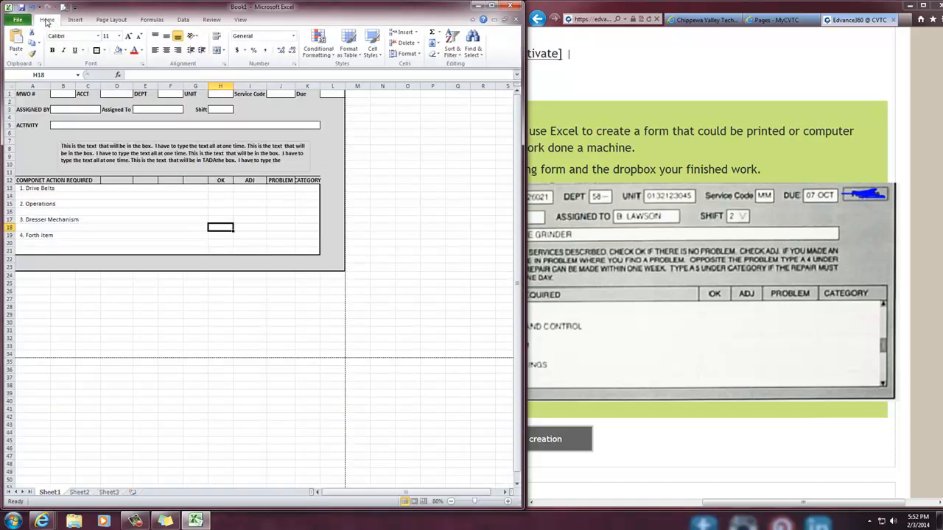
# Zoom the worksheet in to 110% to view the finished form
pyautogui.click(507, 501)
pyautogui.doubleClick(507, 501)
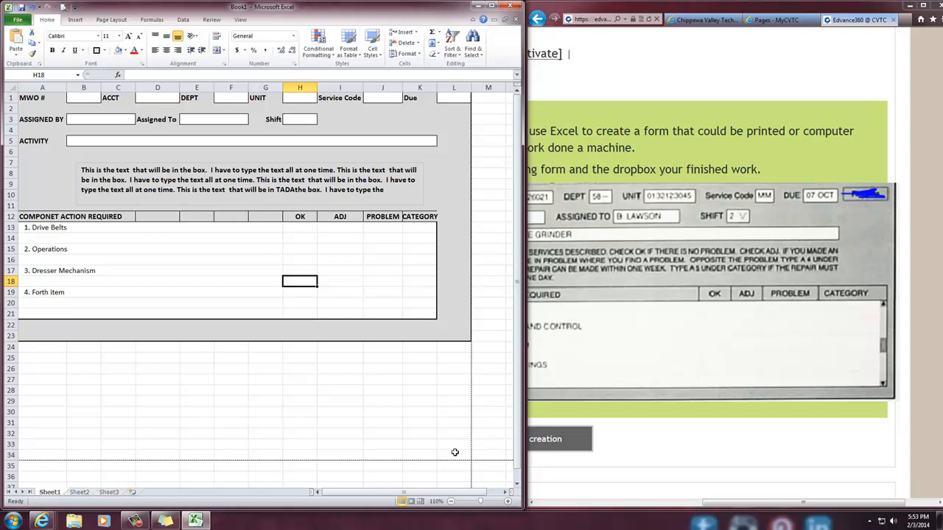
pyautogui.click(135, 521)
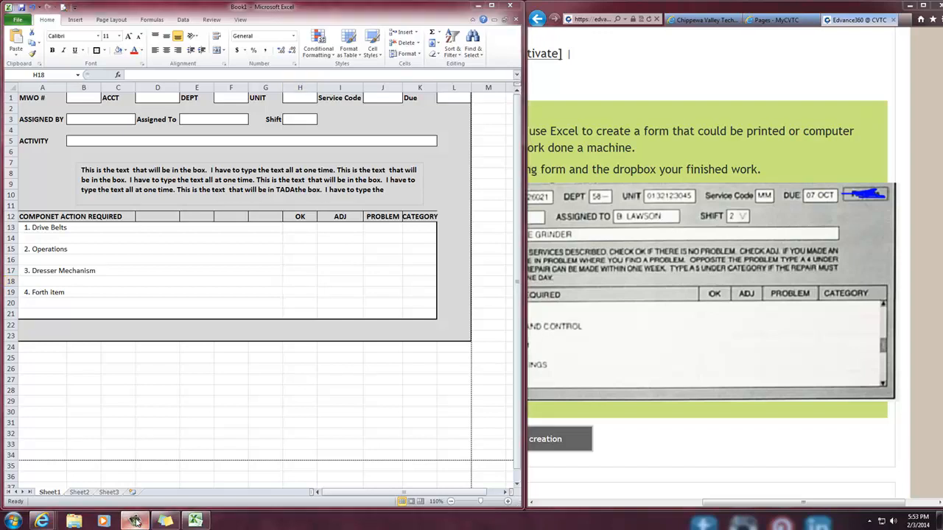